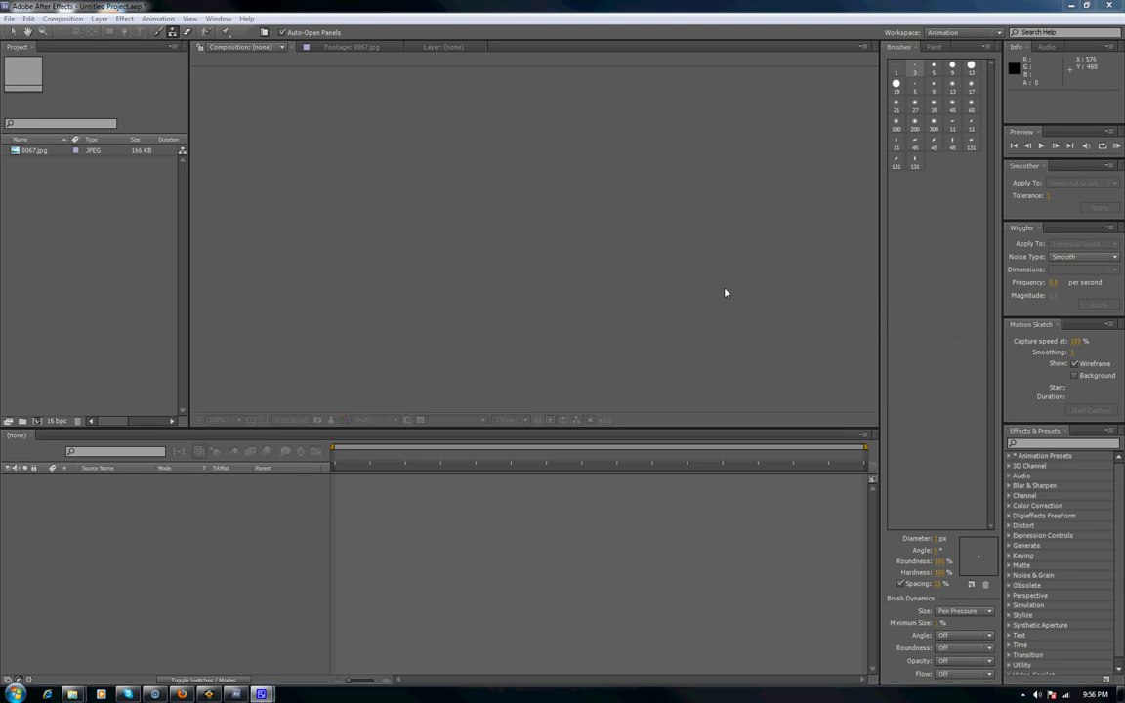
Open the 0067.jpg footage and examine the skin blemishes on the man's face up close
double_click(37, 151)
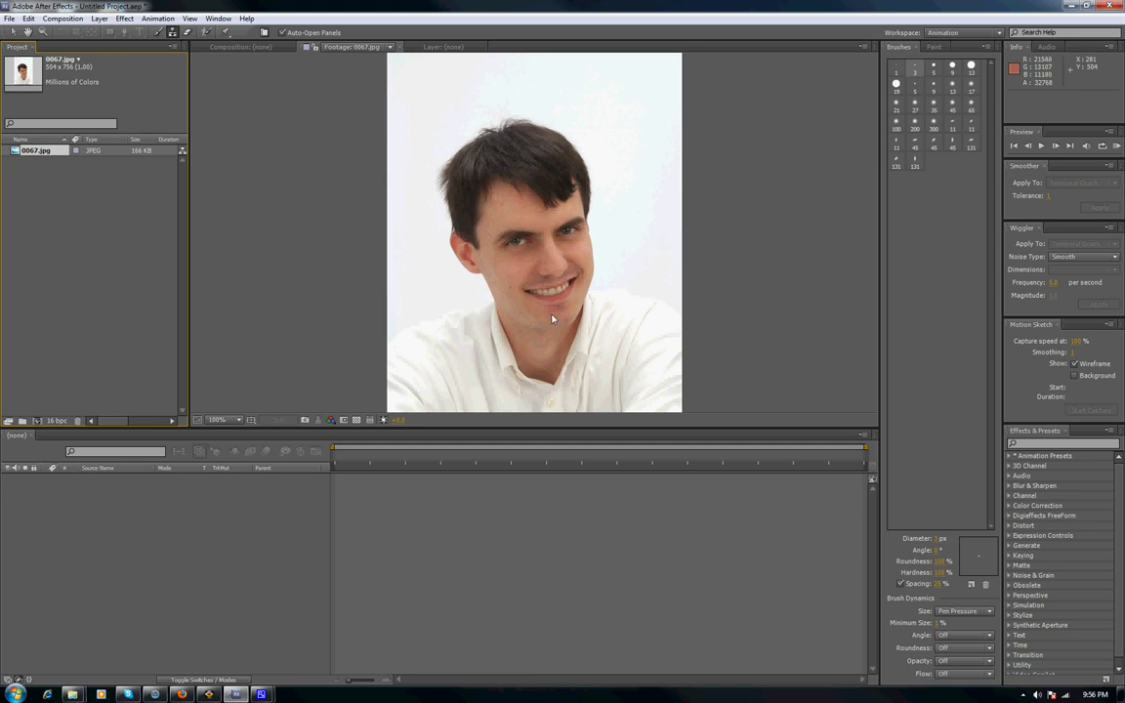
key(period)
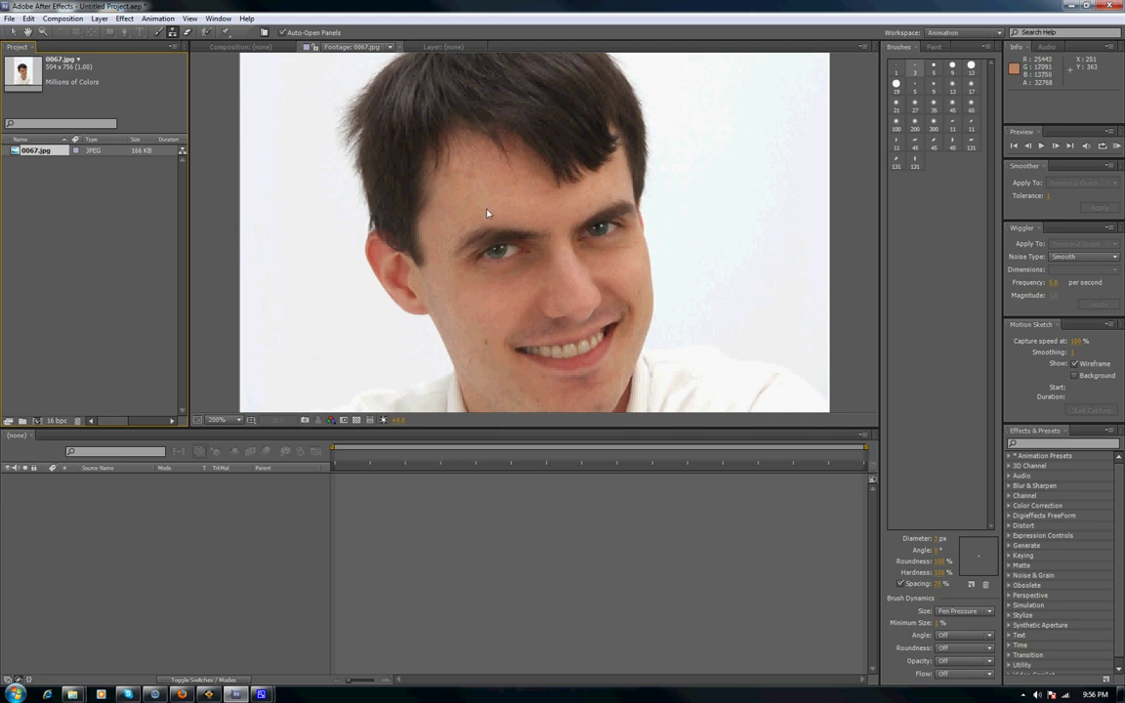
key(space)
drag(597, 292, 574, 312)
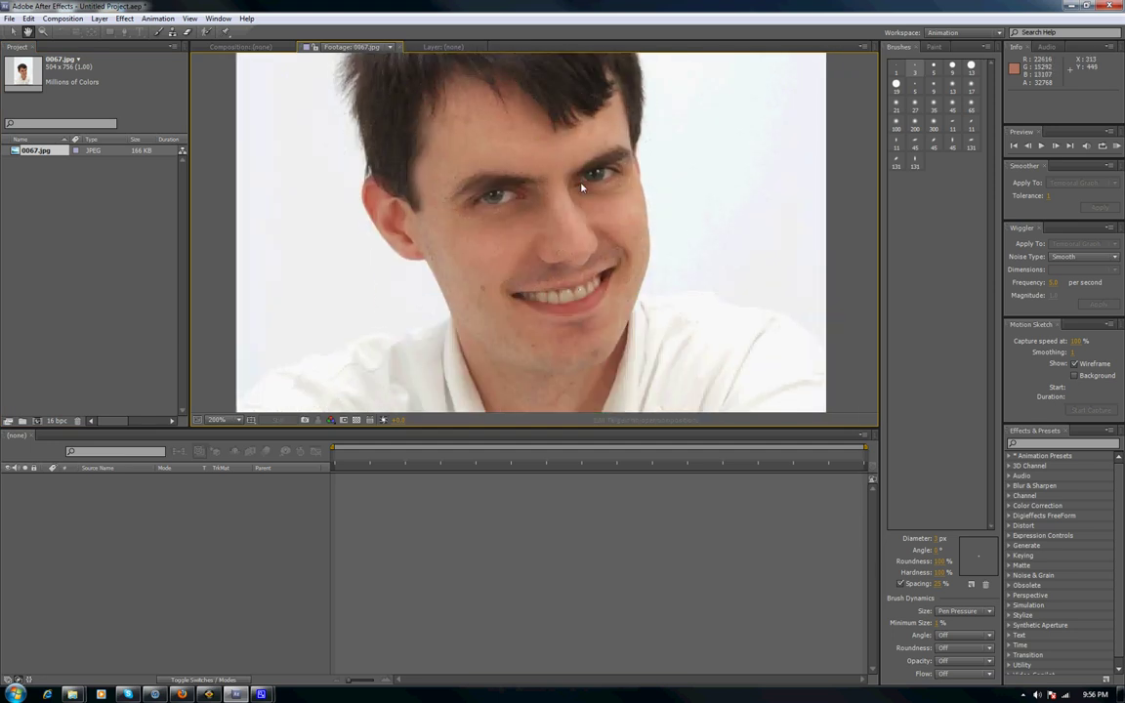
scroll(568, 261, down, 2)
scroll(559, 260, up, 2)
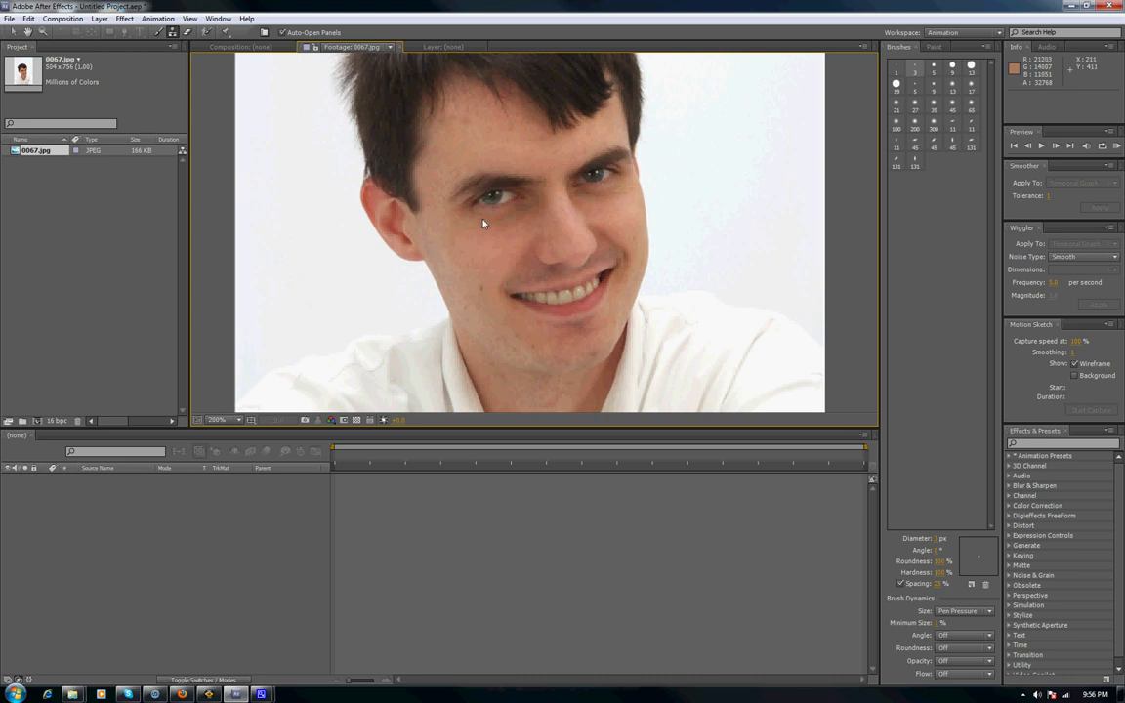
Create a composition from 0067.jpg and confirm a project color depth of 16 bits per channel
drag(17, 154, 37, 421)
click(56, 422)
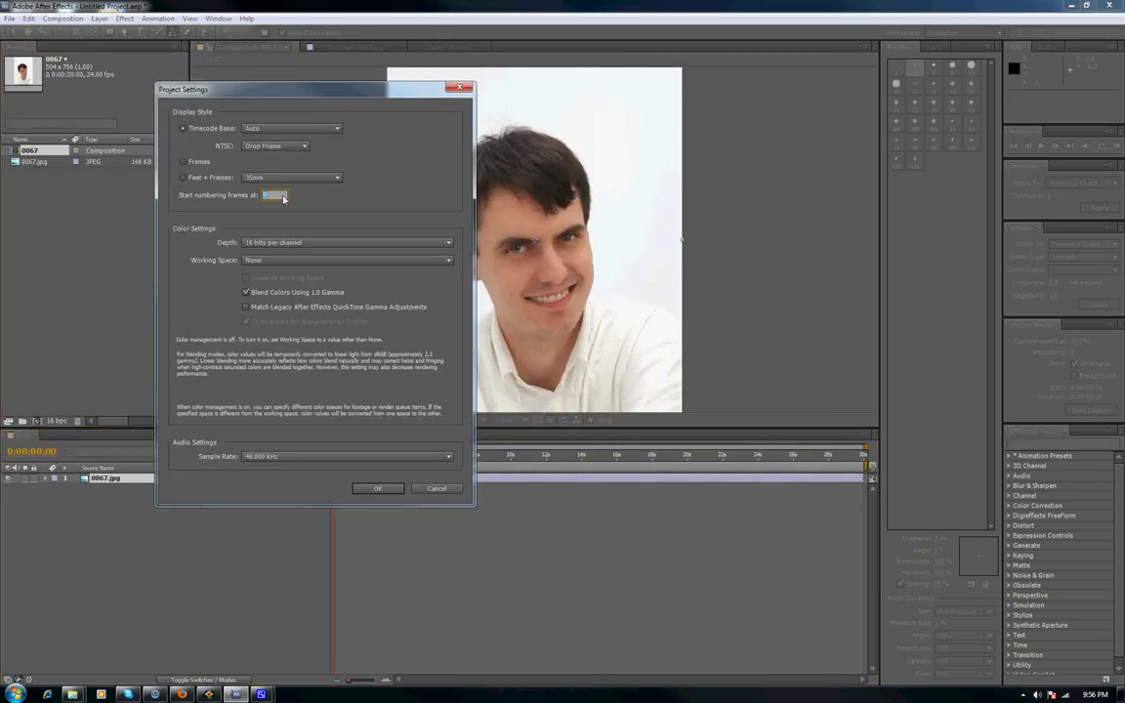
click(246, 243)
click(219, 247)
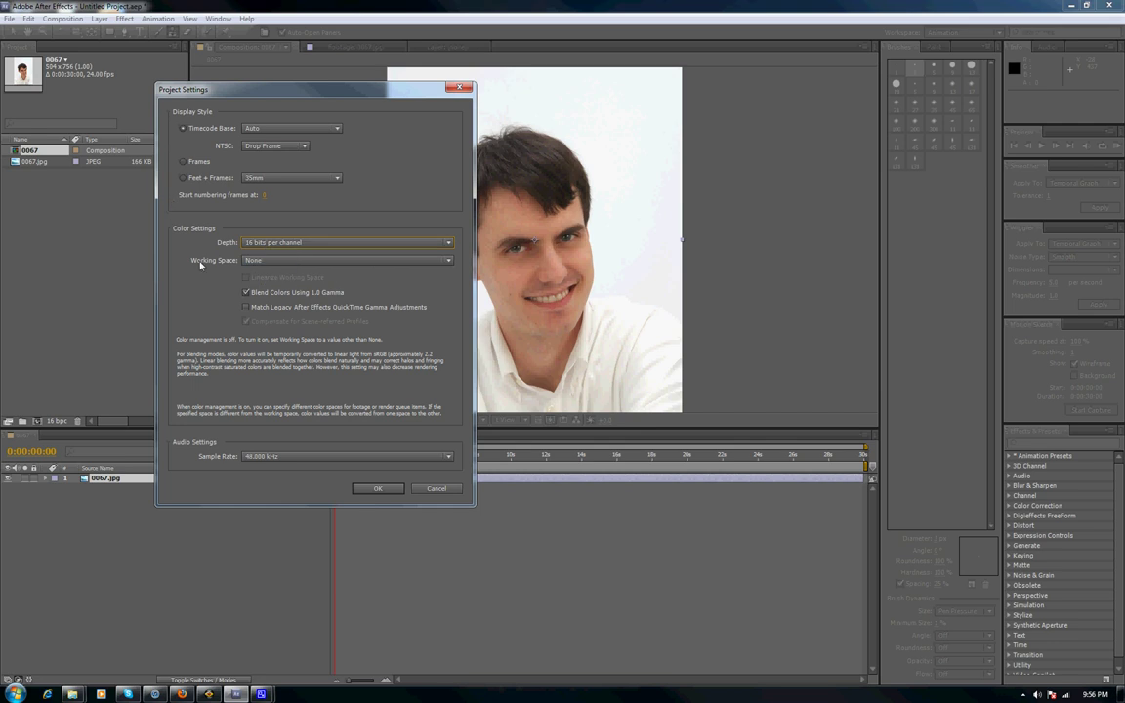
click(377, 489)
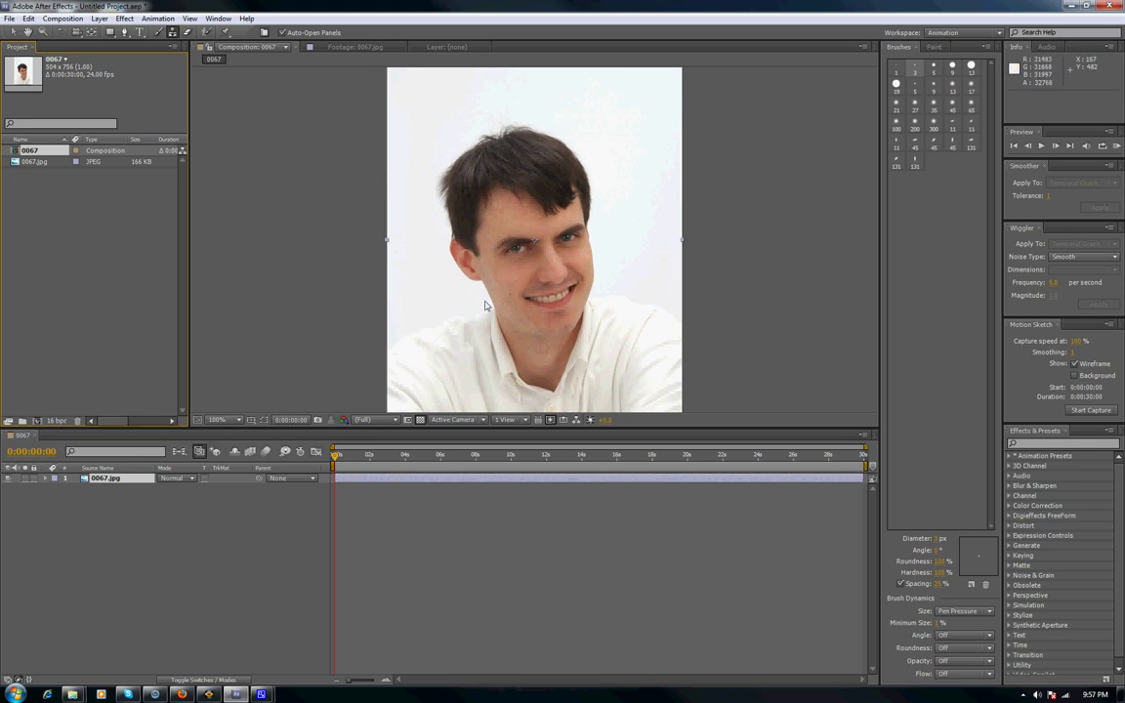
Rename the new composition as Composite
click(106, 503)
click(42, 153)
key(Return)
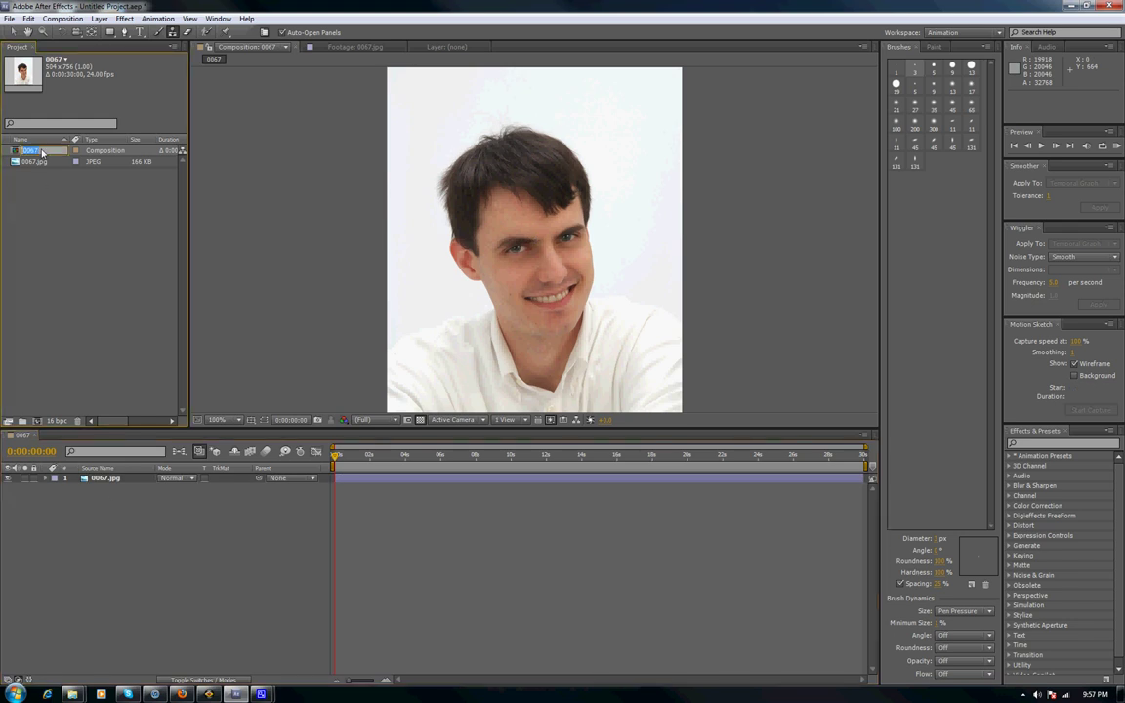
text(Composite)
key(Return)
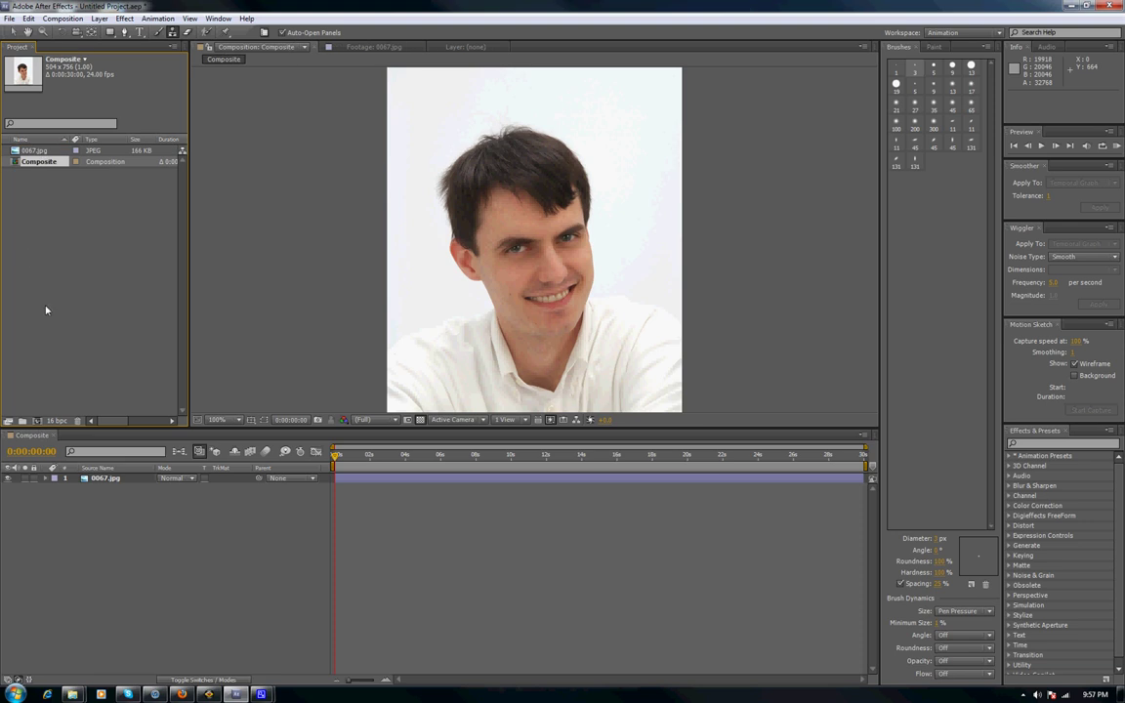
Open the composition's 0067.jpg layer for painting and choose the soft 9 px brush for the Clone Stamp
click(101, 479)
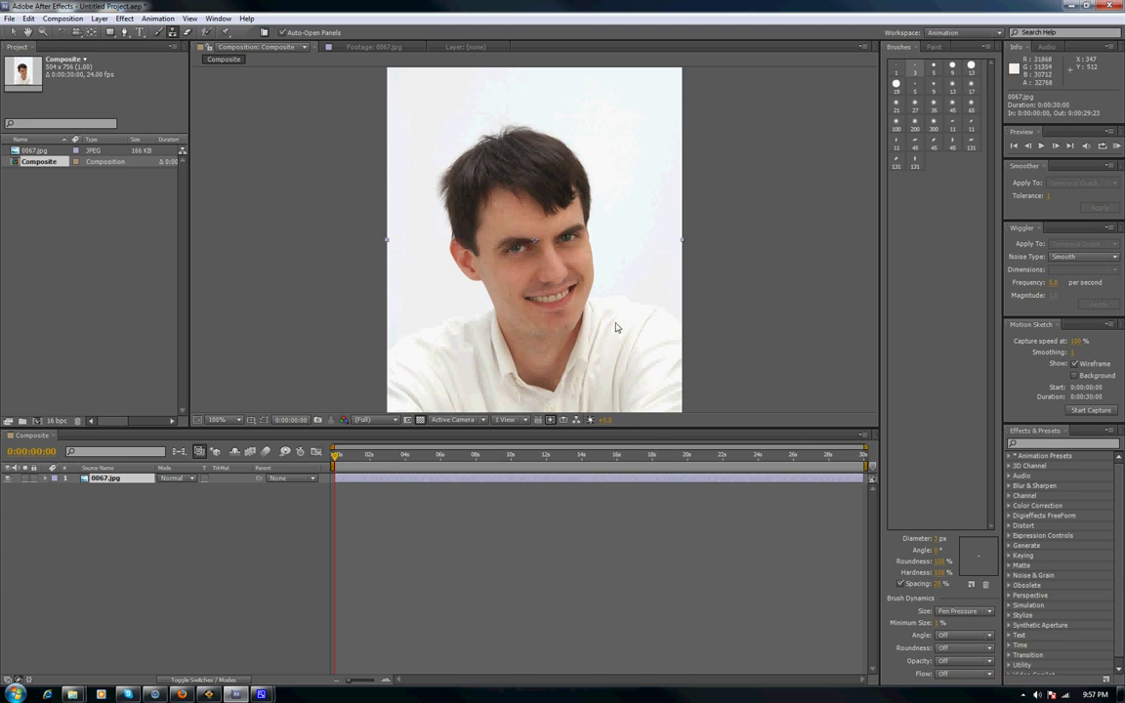
double_click(554, 293)
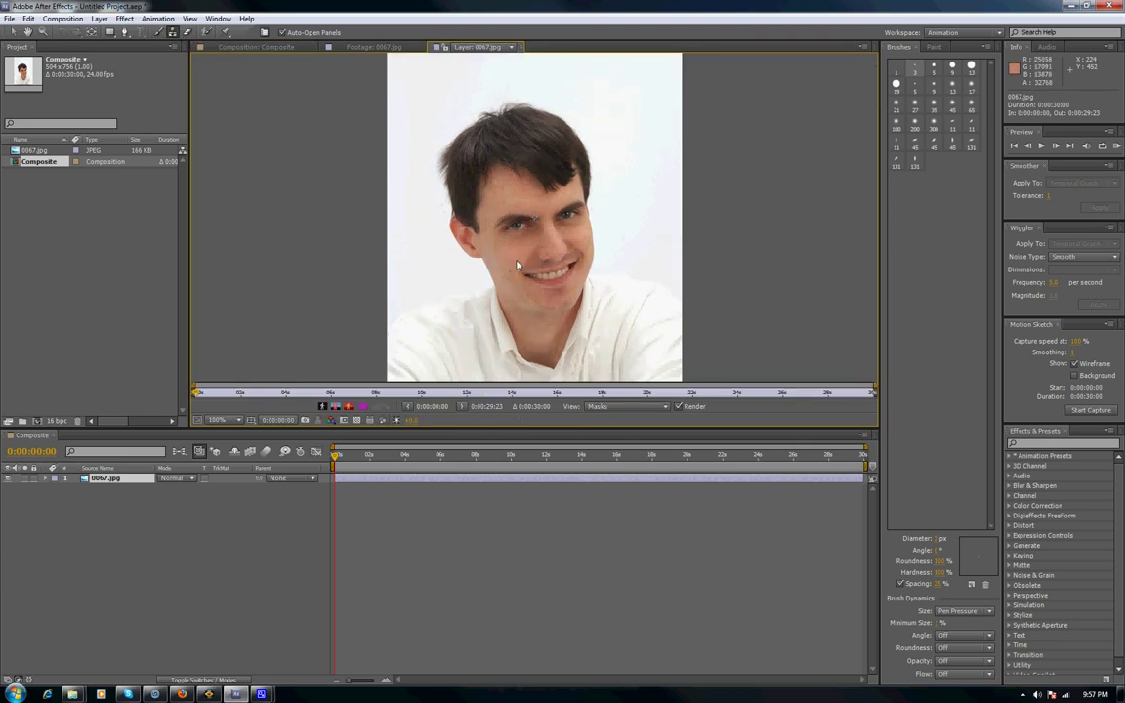
click(933, 47)
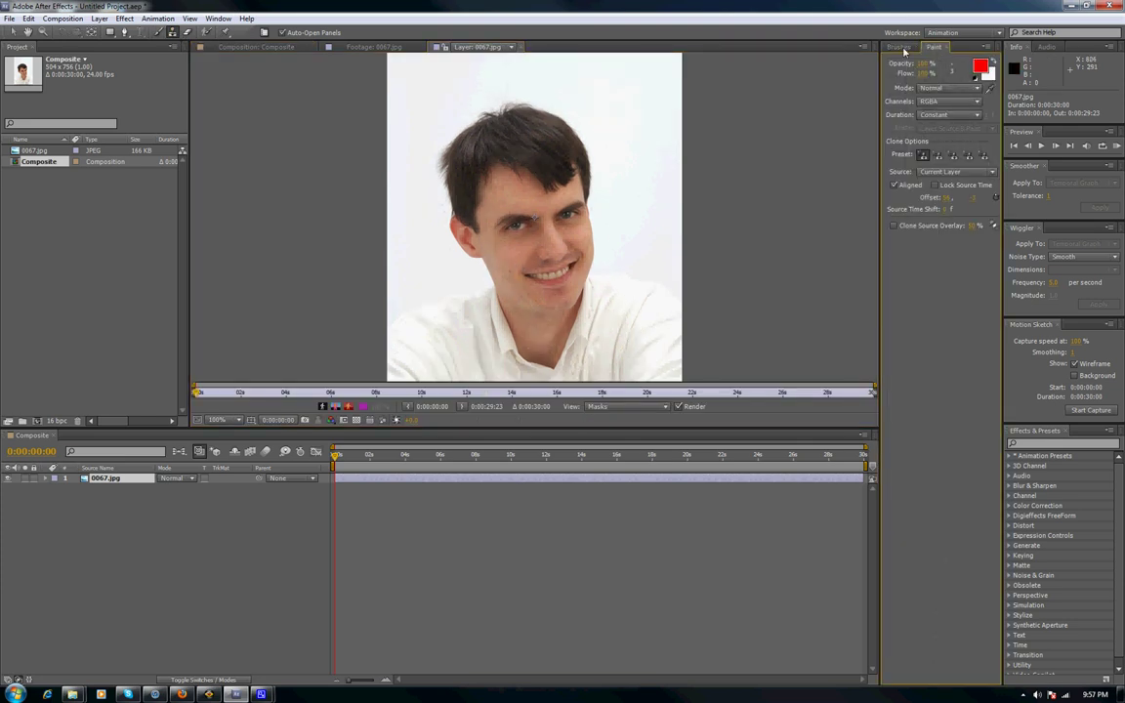
click(902, 48)
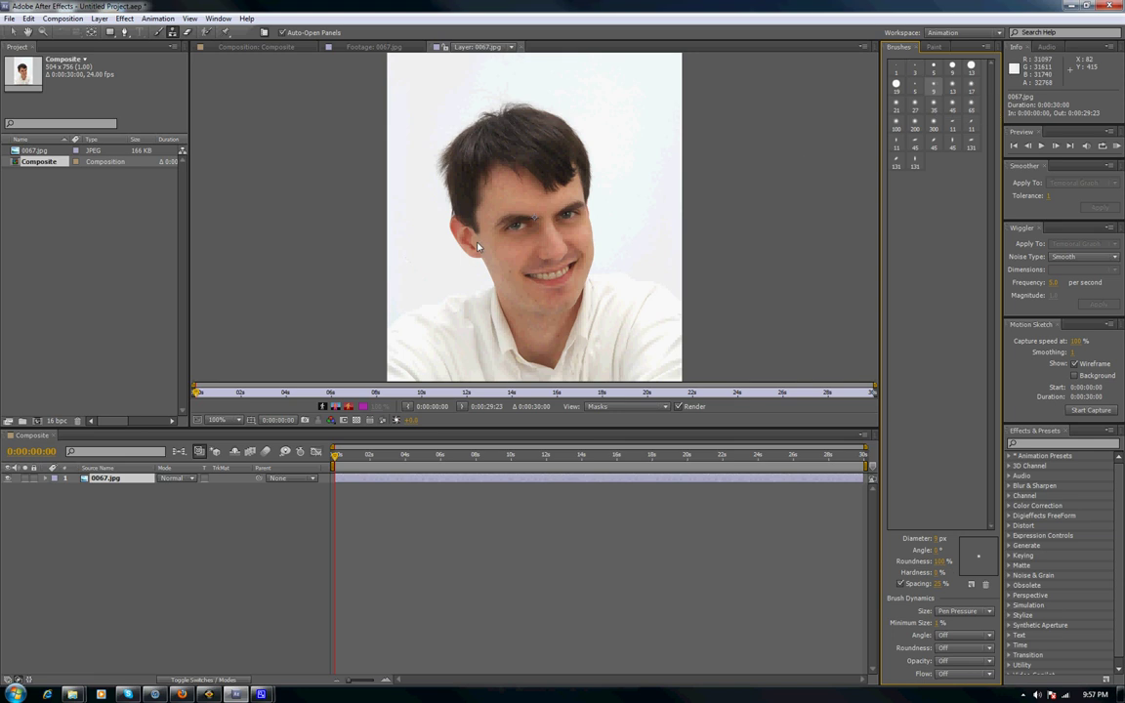
Clone clean skin over the dark spot on the neck above the shirt opening
scroll(536, 253, up, 4)
scroll(538, 252, down, 2)
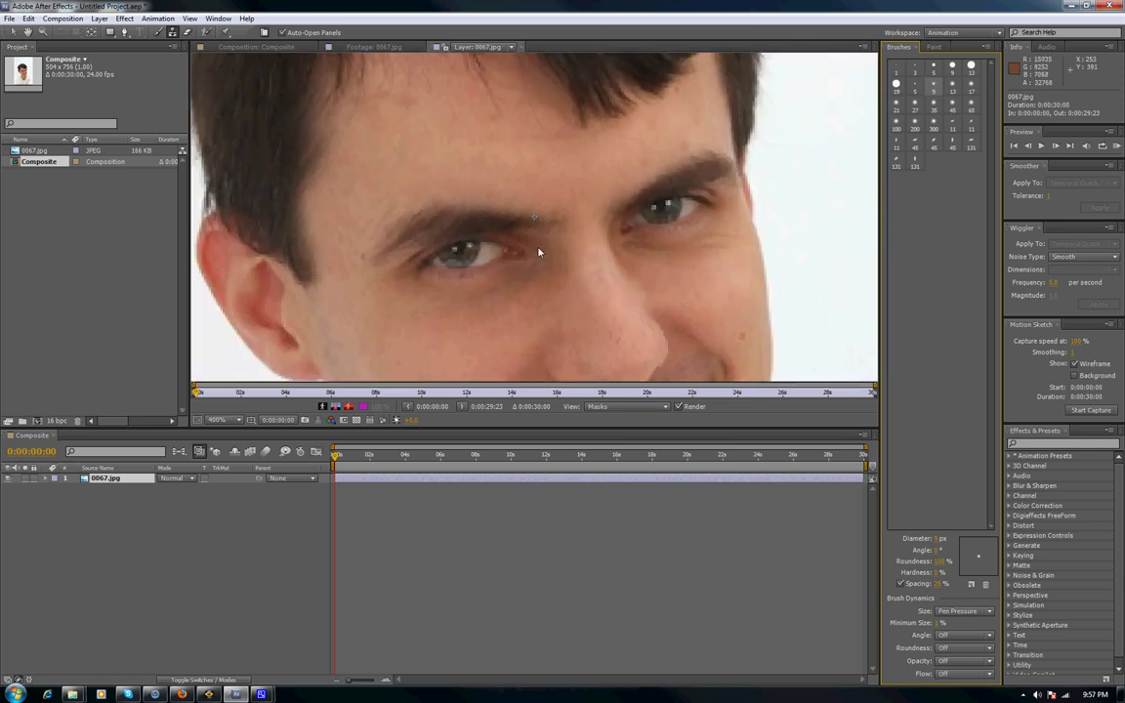
key(space)
drag(520, 252, 619, 172)
drag(586, 237, 547, 96)
drag(588, 318, 522, 236)
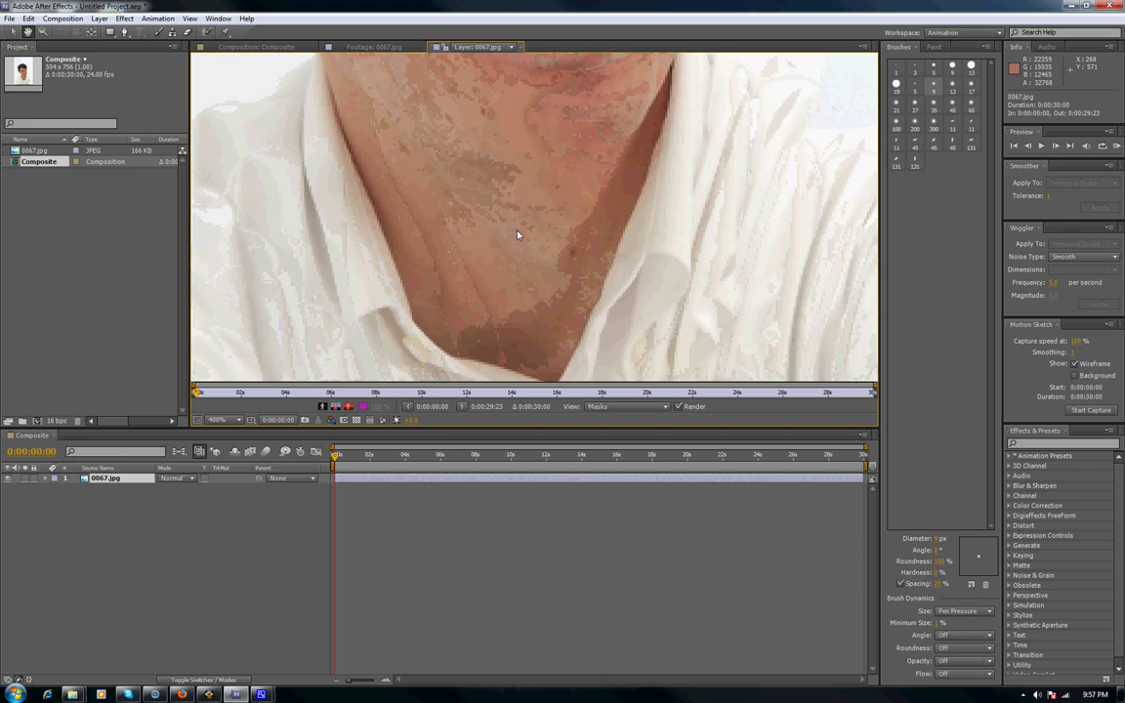
click(573, 255)
Clone clean skin over the mole on the cheek between the mouth corner and the ear
drag(476, 87, 582, 285)
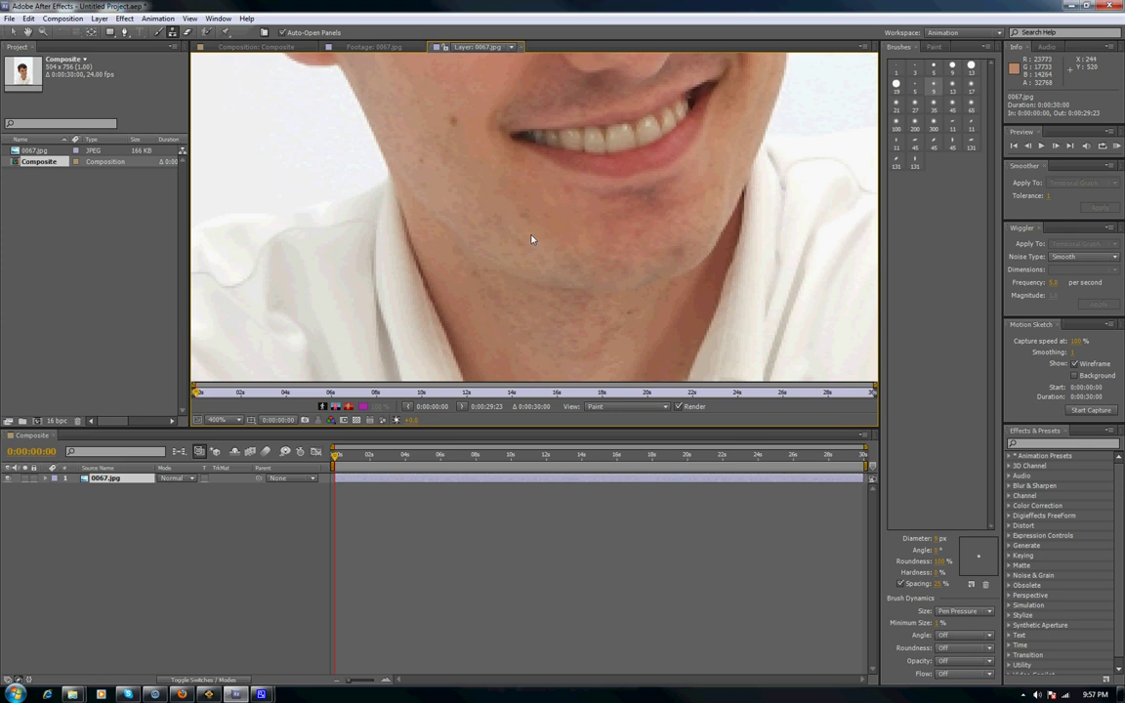
drag(486, 221, 586, 318)
key(space)
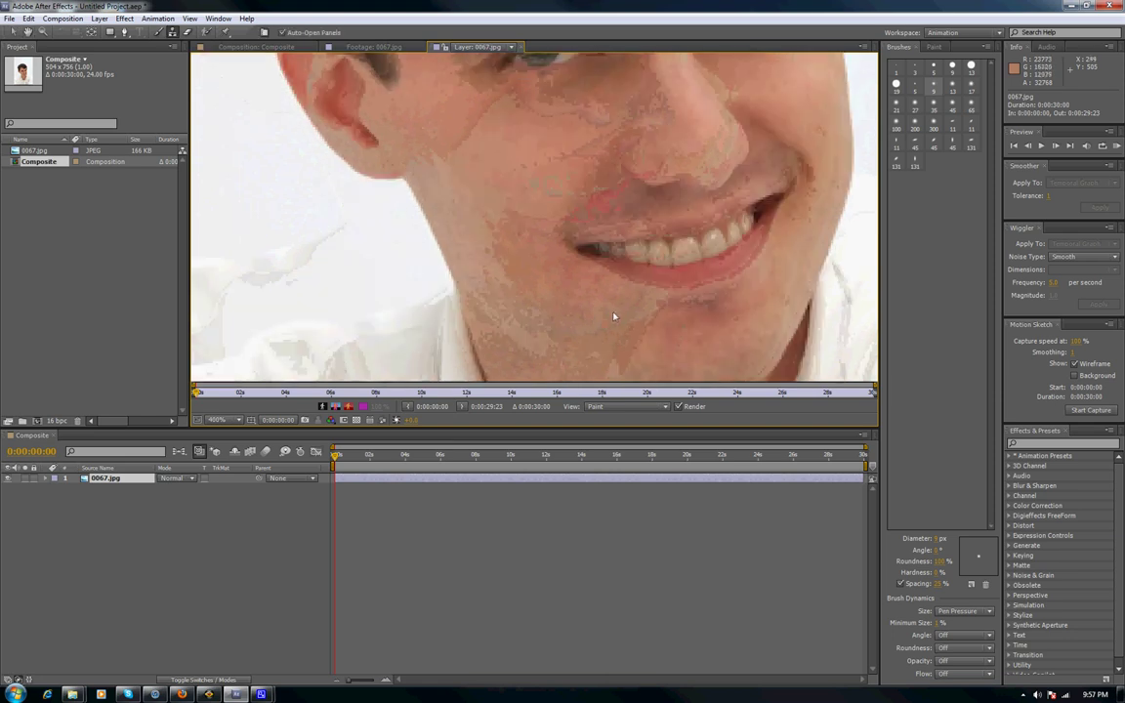
click(520, 236)
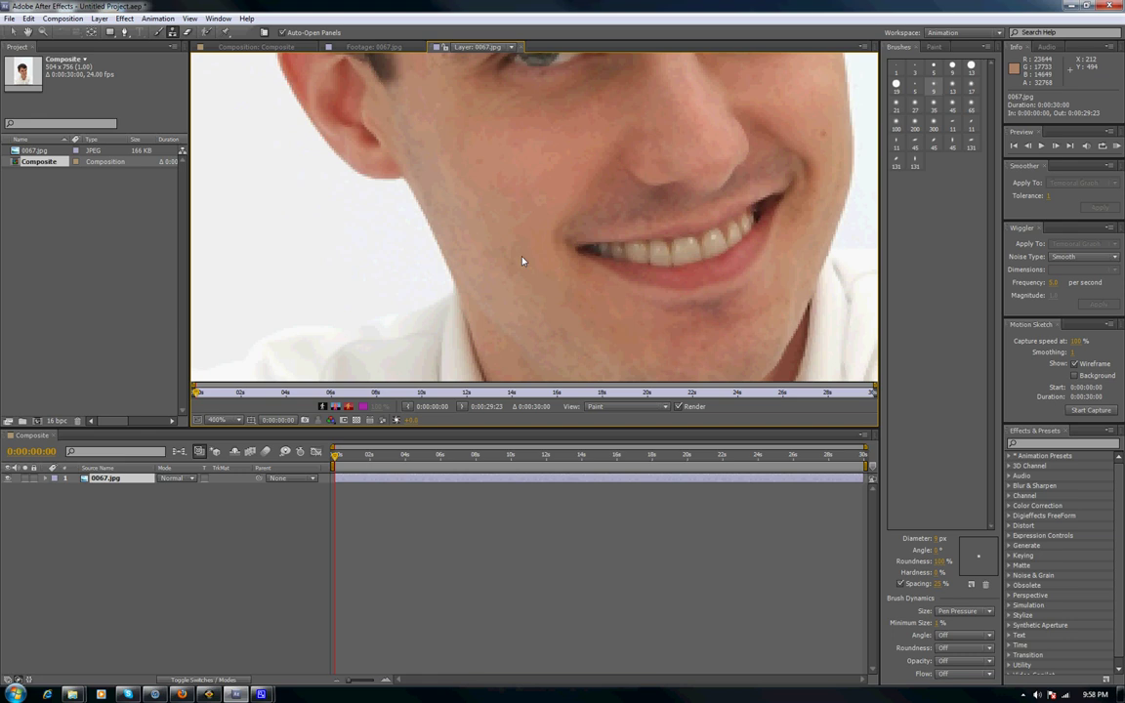
Clone clean skin over the mole on the far cheek, beside the nose near the edge of the face
drag(536, 224, 642, 351)
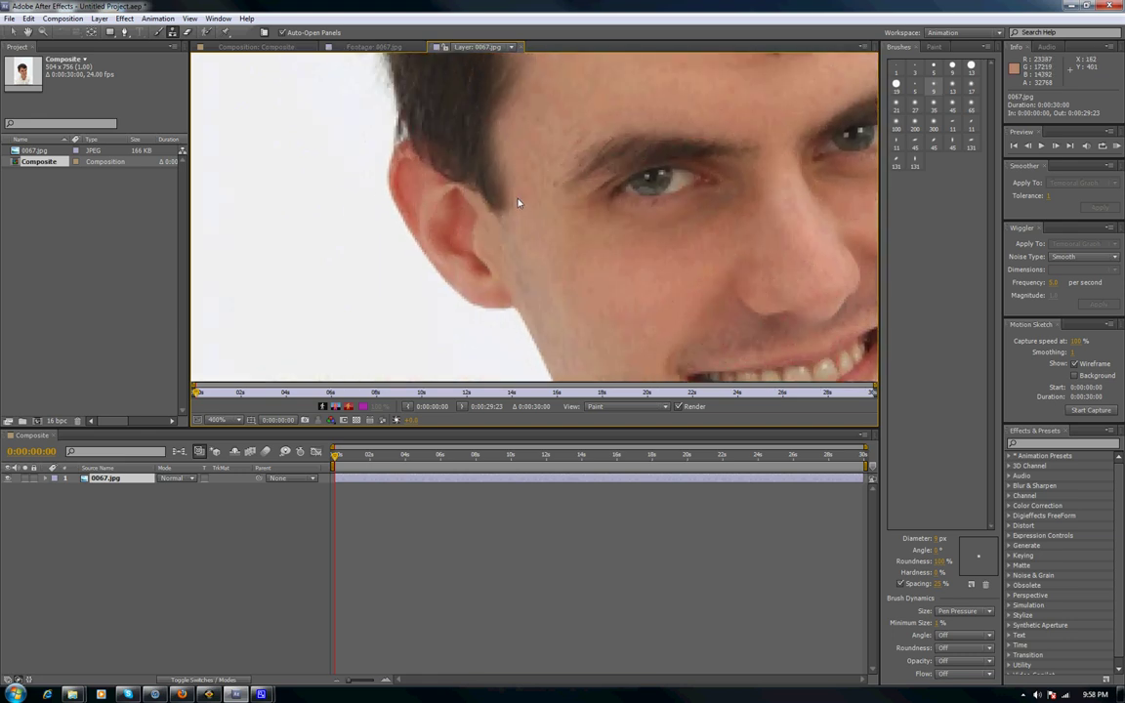
scroll(605, 217, up, 3)
scroll(605, 216, right, 4)
drag(561, 206, 443, 184)
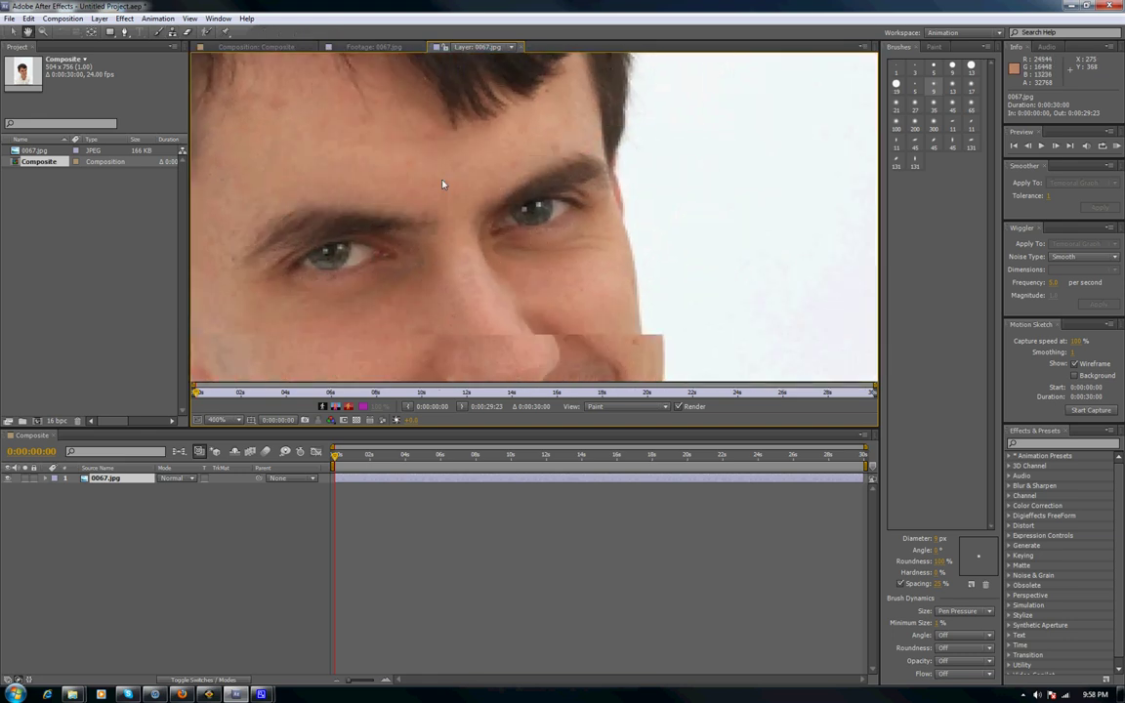
mouse_move(561, 287)
mouse_down()
mouse_move(553, 201)
mouse_move(538, 193)
mouse_up()
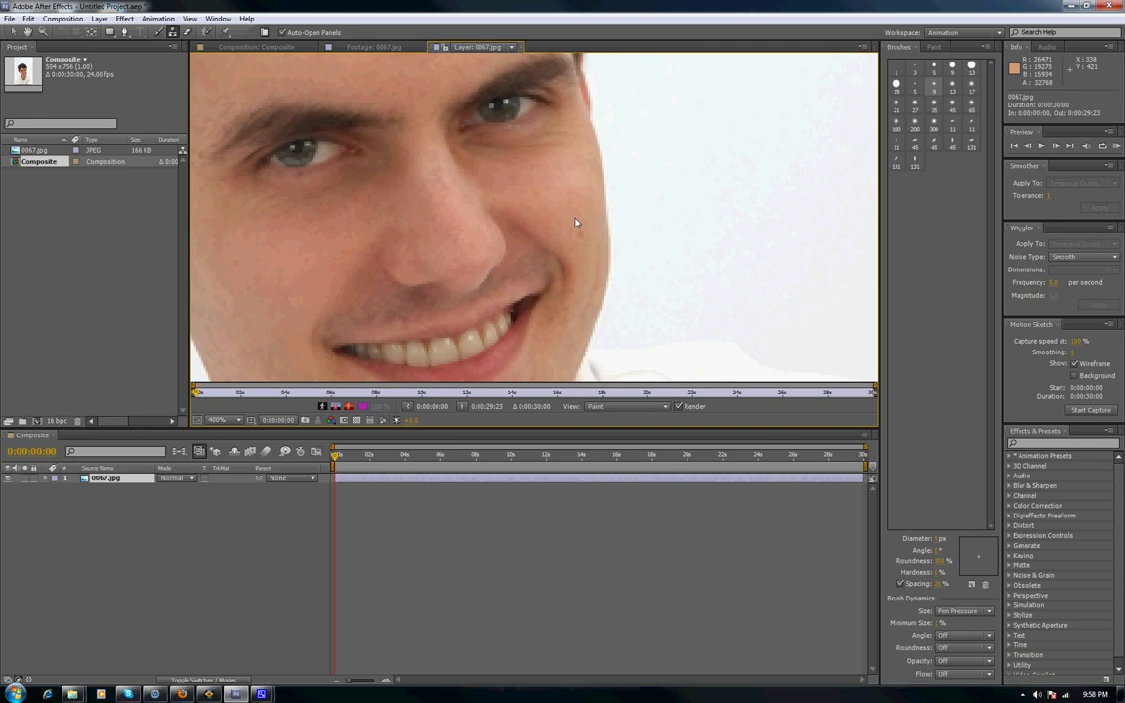
scroll(586, 273, up, 1)
drag(604, 278, 537, 118)
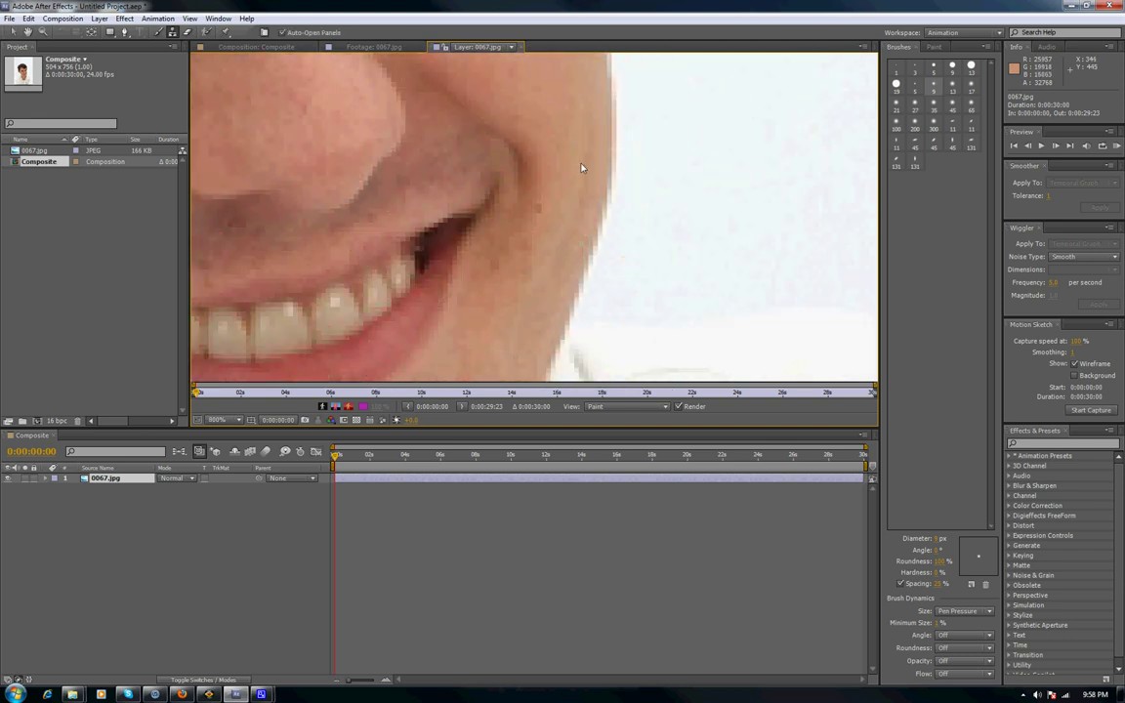
Choose the soft 5 px brush and clone clean skin over the small spot beside the far mouth corner
click(916, 84)
scroll(517, 322, down, 2)
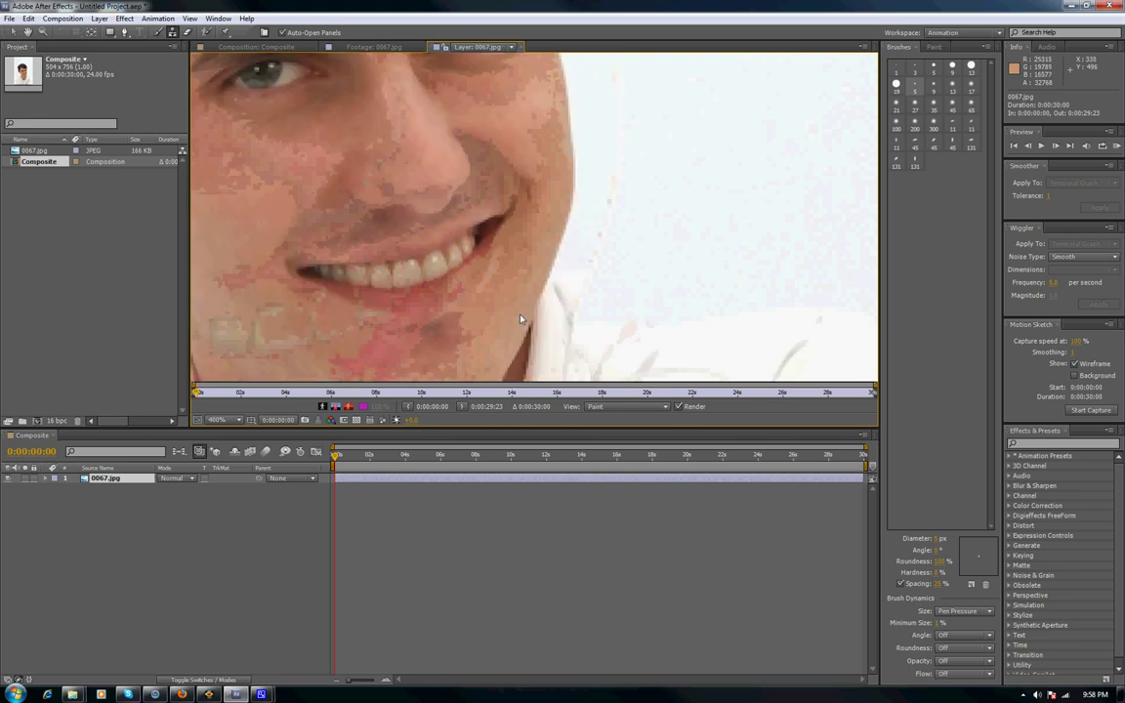
scroll(521, 315, up, 2)
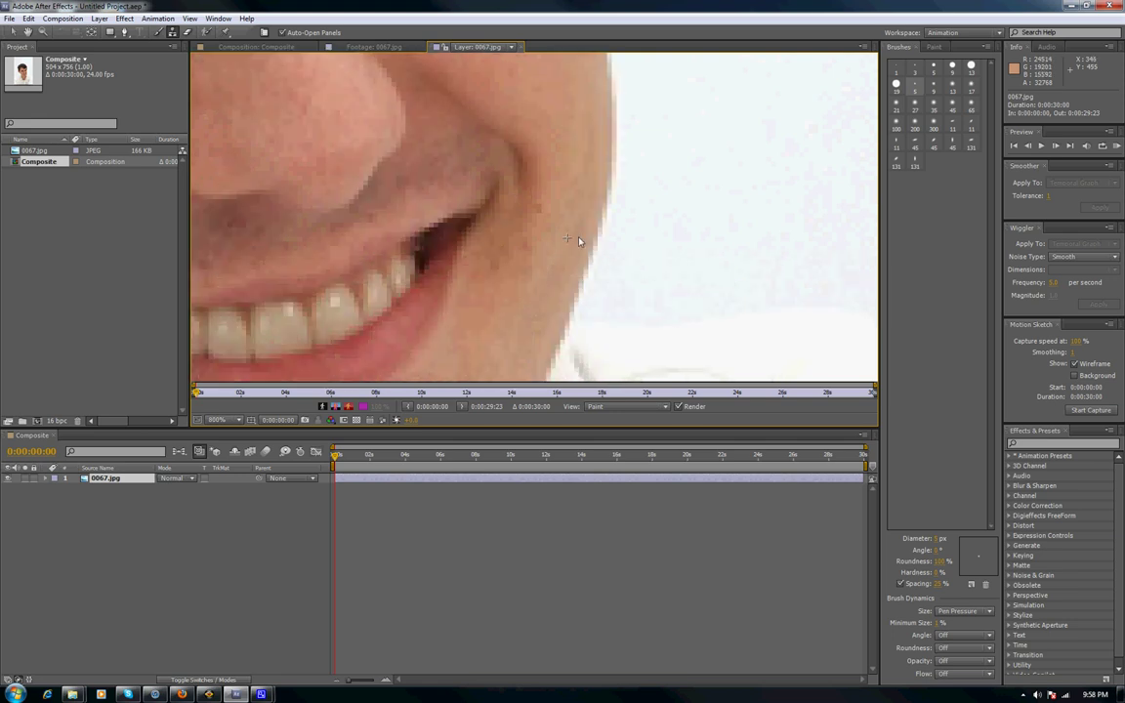
scroll(514, 322, down, 4)
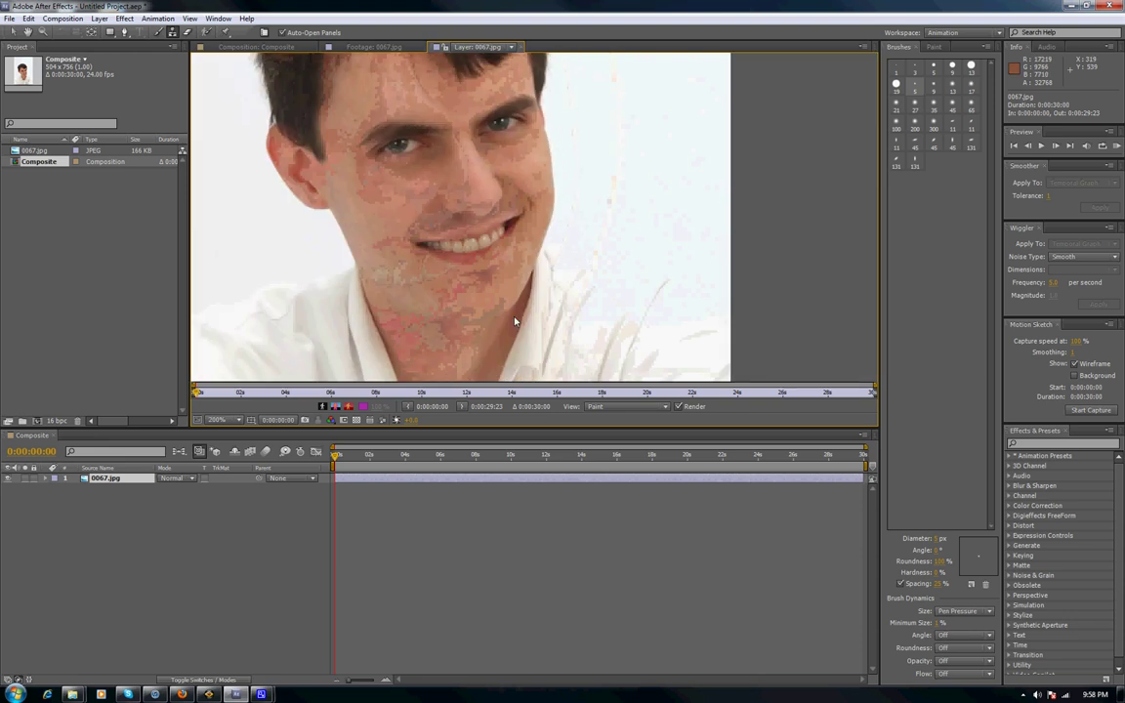
Clone clean skin over the small dark spot on the neck just below the chin
key(h)
drag(502, 178, 633, 264)
scroll(543, 284, down, 6)
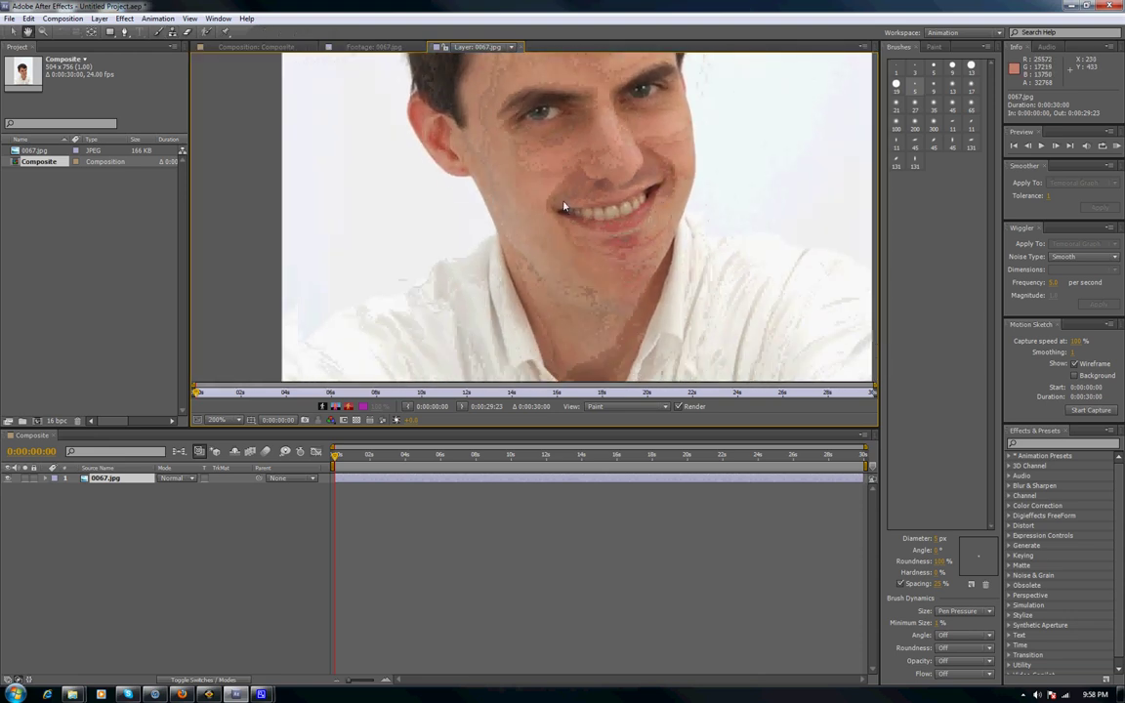
scroll(590, 301, up, 3)
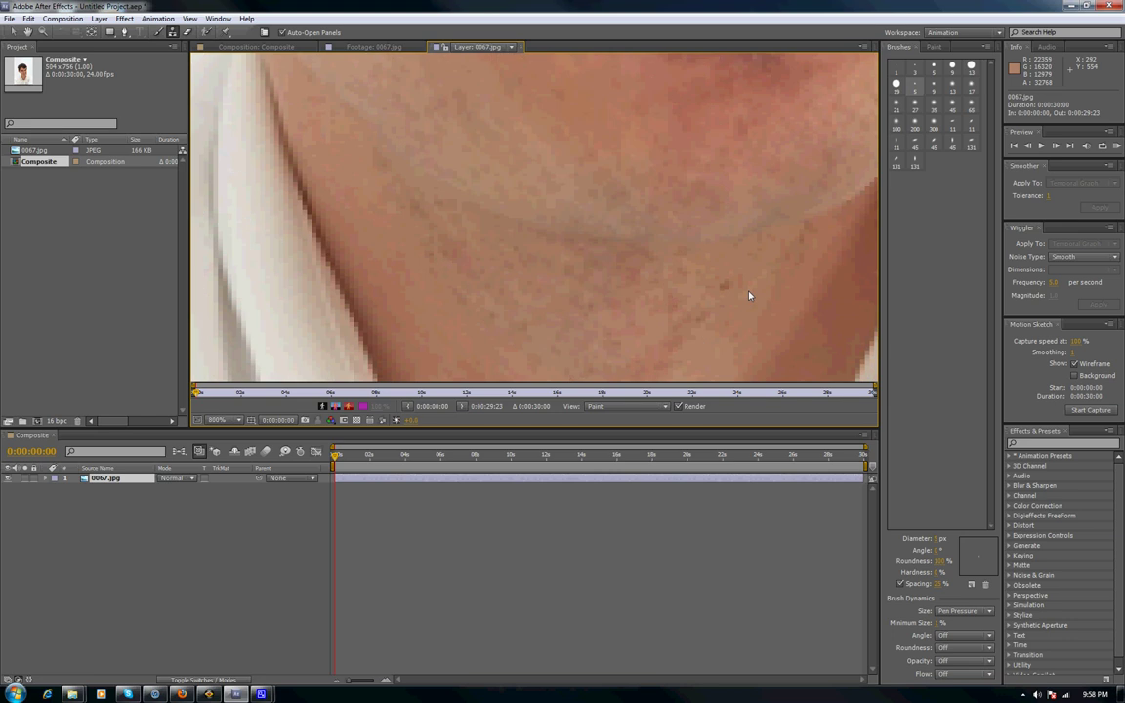
key(space)
mouse_move(765, 344)
mouse_down()
mouse_move(651, 225)
mouse_move(697, 314)
mouse_up()
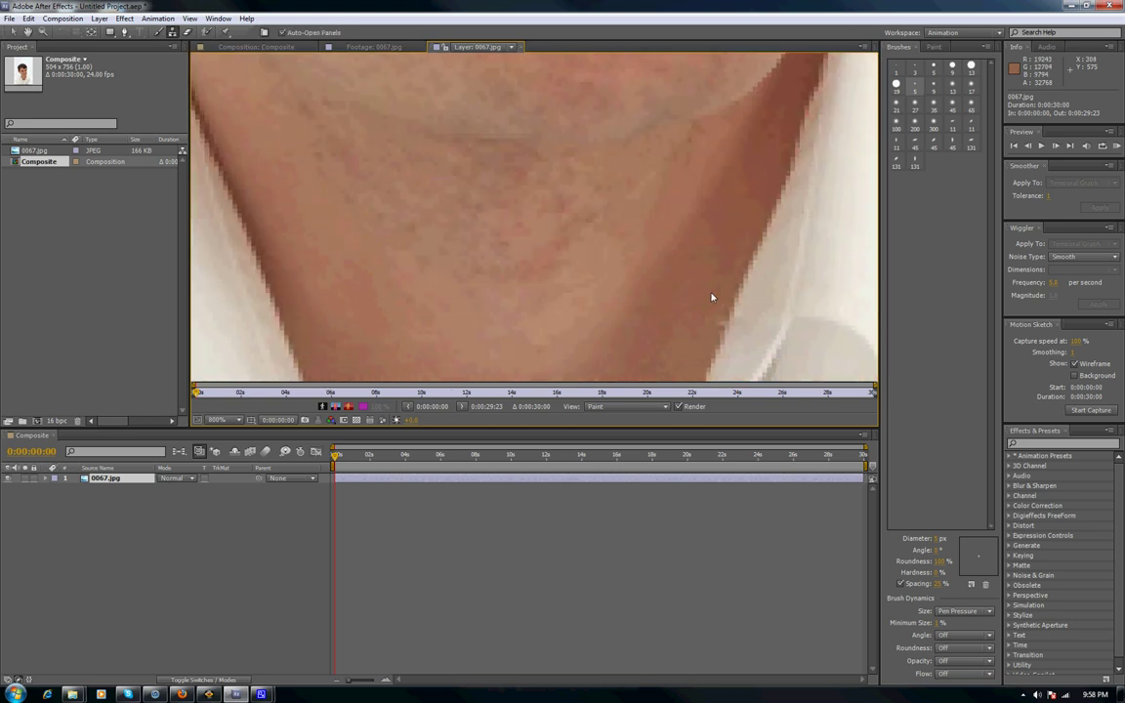
Clone neighboring skin over the blemishes beneath the eye nearest the visible ear
drag(615, 183, 655, 344)
drag(549, 210, 595, 364)
scroll(594, 363, up, 8)
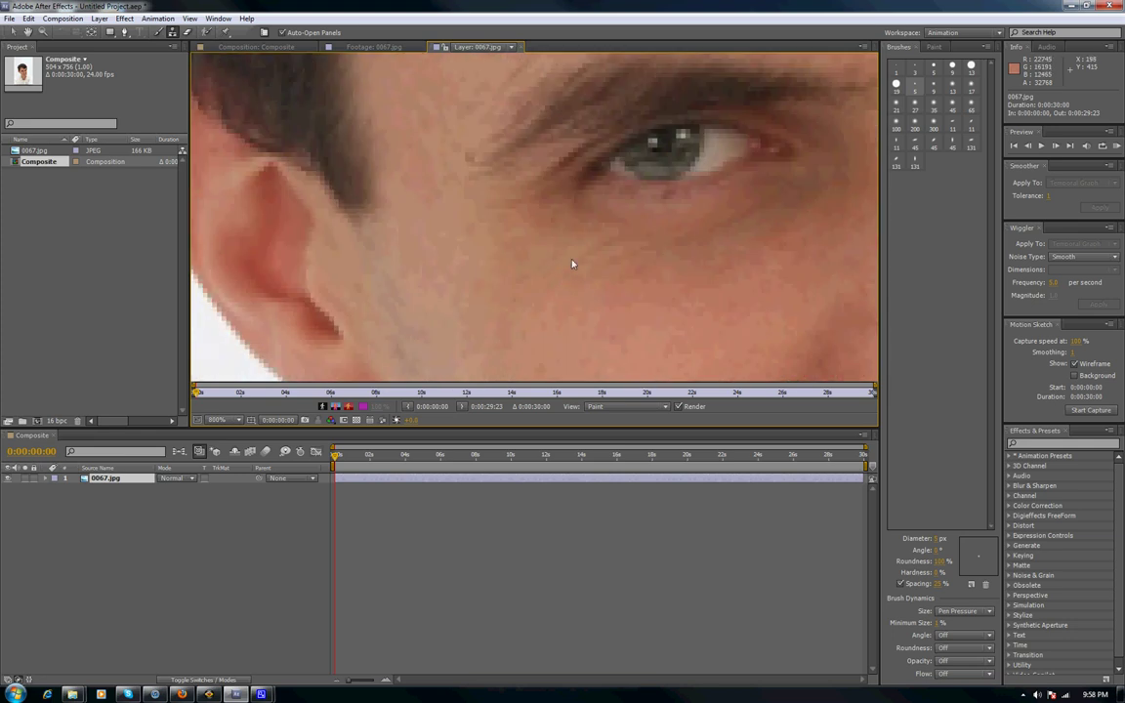
scroll(589, 277, up, 1)
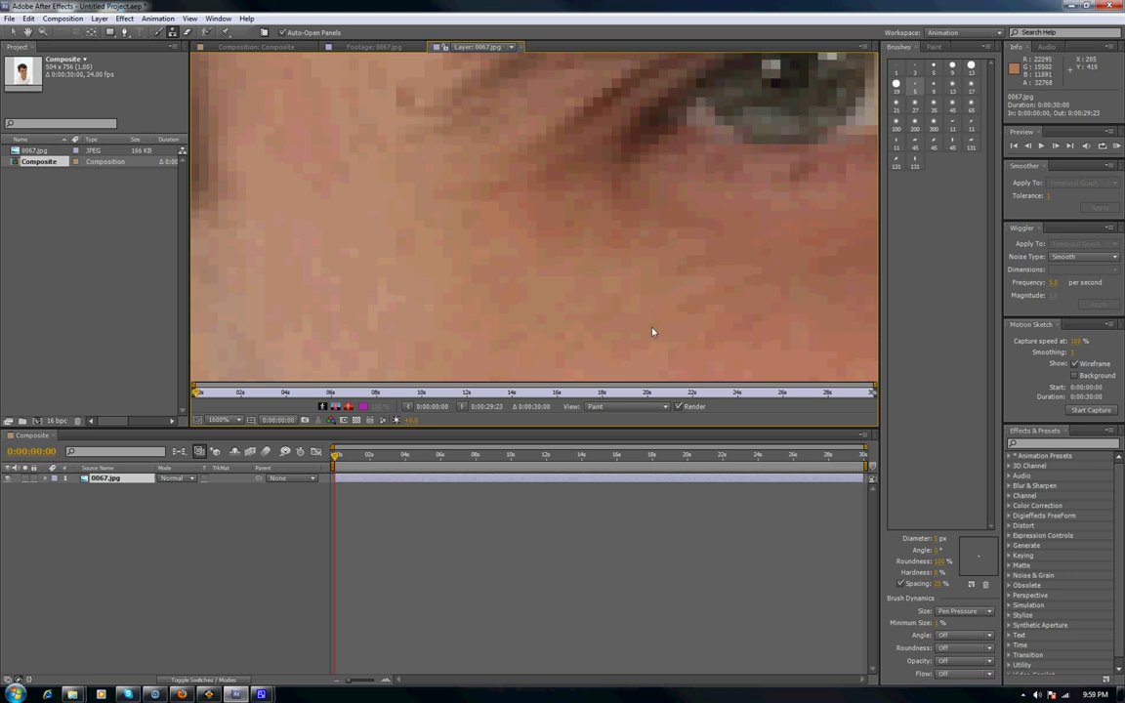
drag(713, 346, 590, 285)
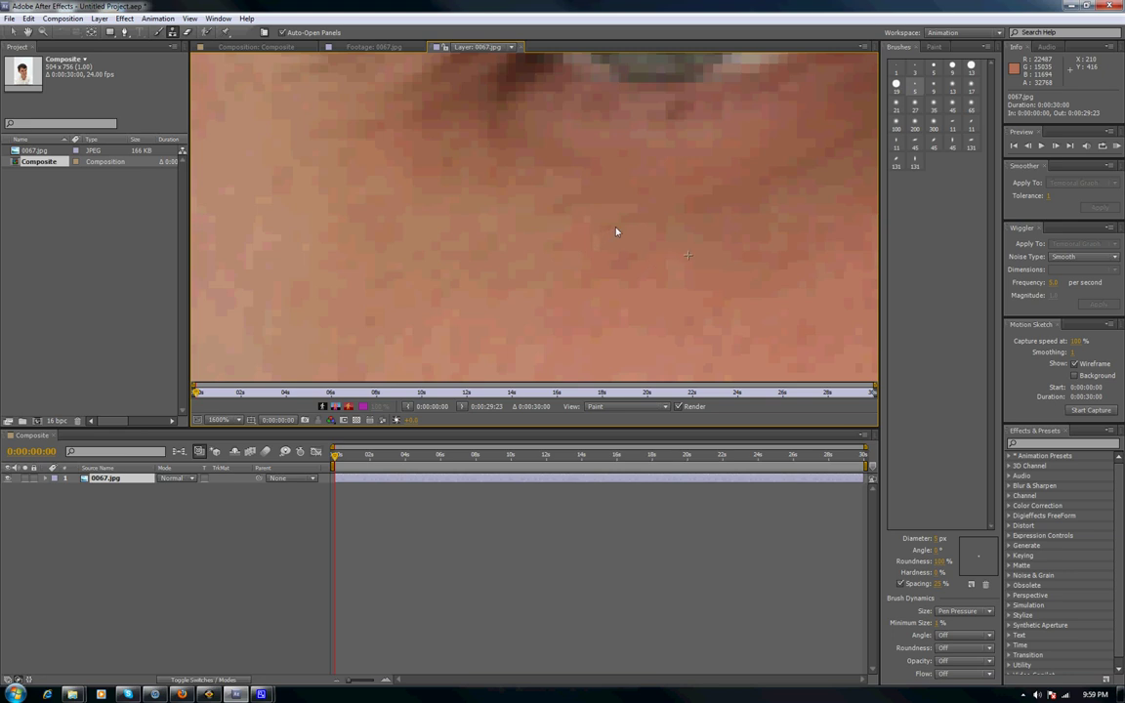
key(comma)
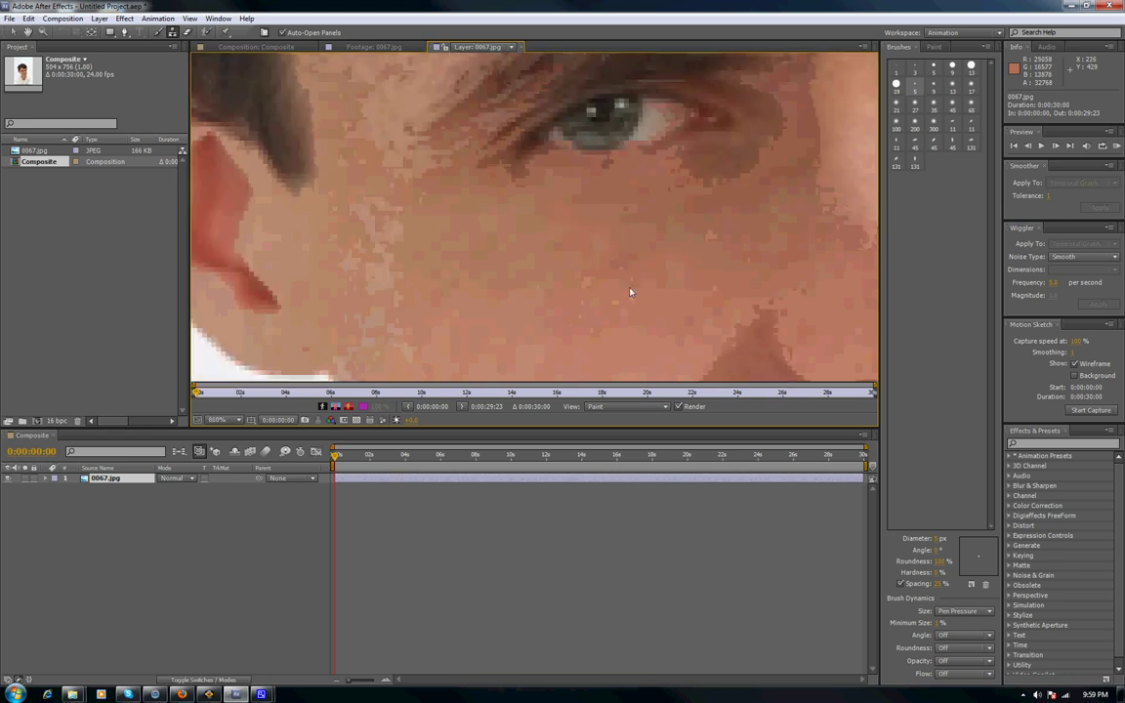
Clone neighboring skin over the small marks beneath the outer corner of the far eye
drag(632, 291, 437, 275)
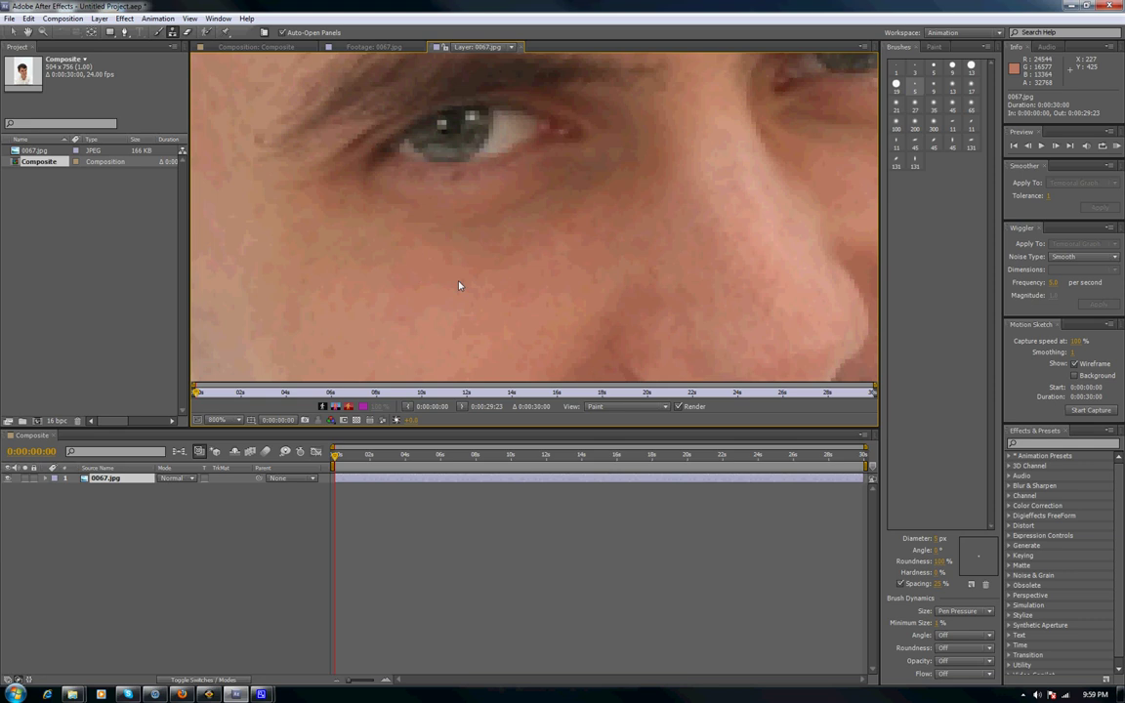
drag(412, 262, 615, 244)
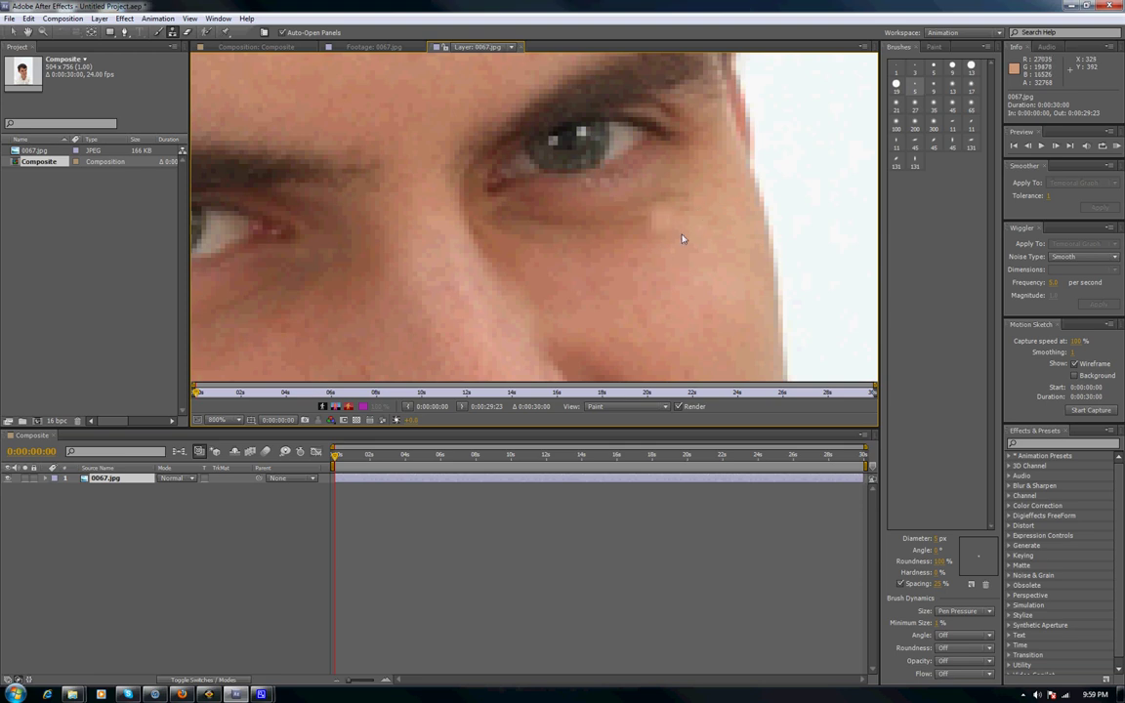
scroll(662, 269, down, 4)
scroll(625, 275, up, 6)
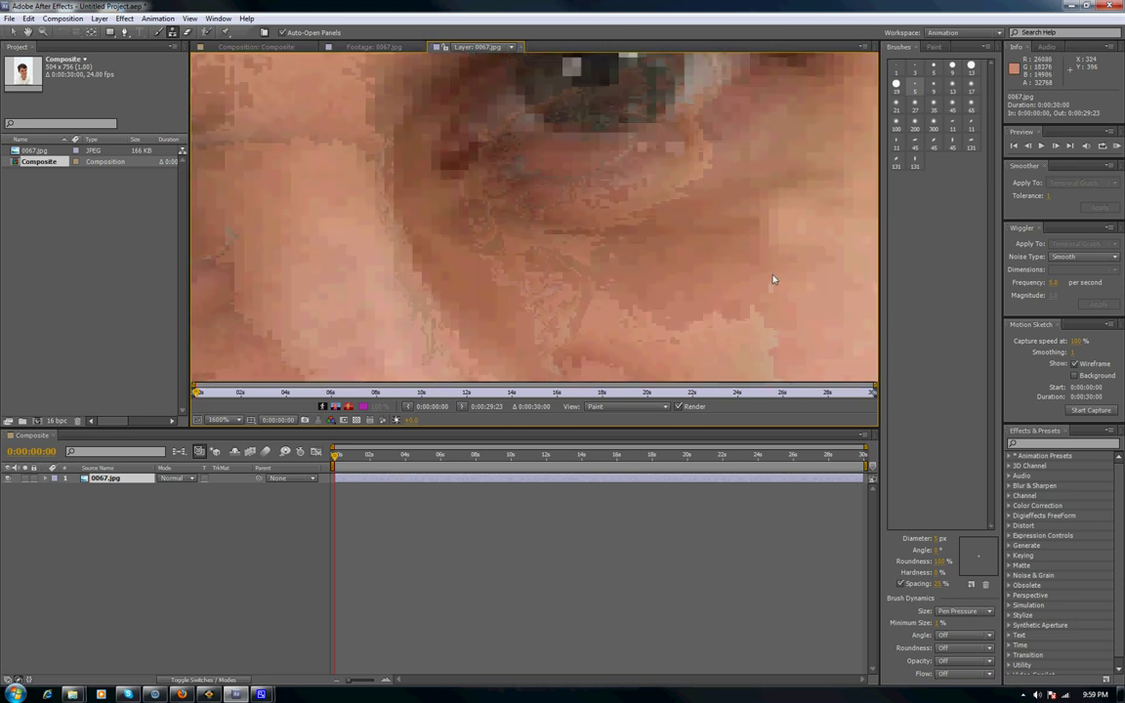
scroll(602, 280, down, 1)
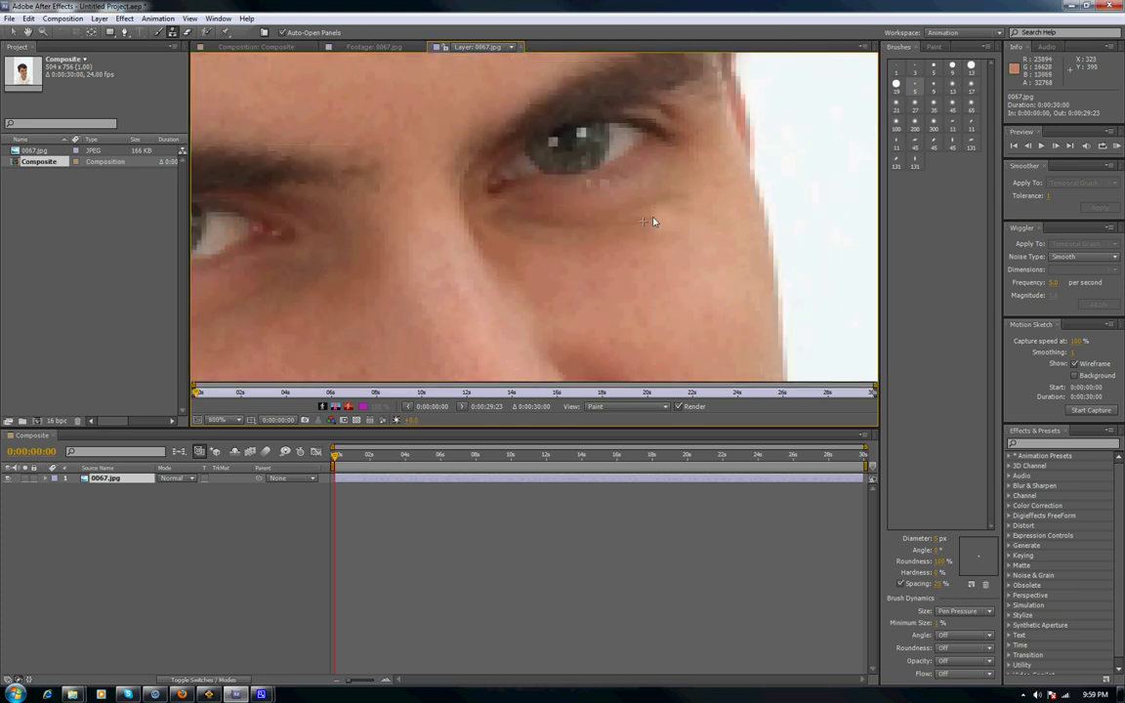
drag(657, 220, 663, 218)
Choose the soft 27 px brush and clone the white background over the stray hairs above the head
drag(517, 161, 652, 311)
scroll(599, 276, down, 1)
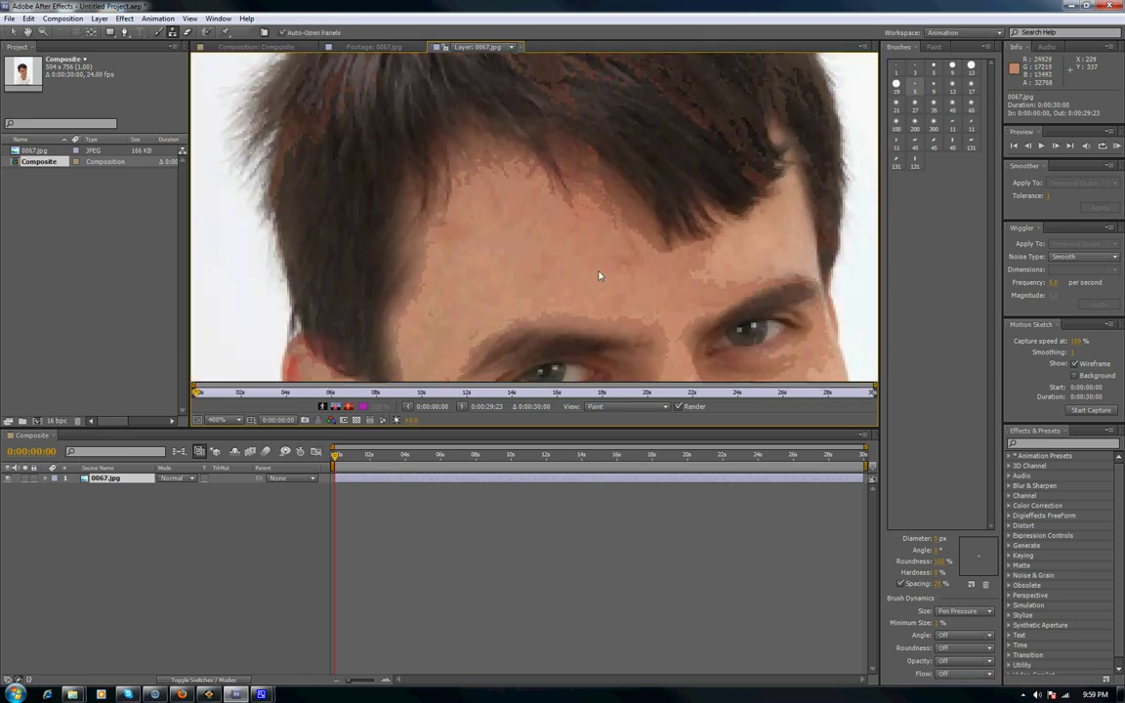
scroll(599, 275, down, 2)
drag(571, 178, 634, 290)
scroll(634, 288, up, 3)
scroll(635, 287, down, 1)
drag(756, 315, 603, 228)
click(913, 106)
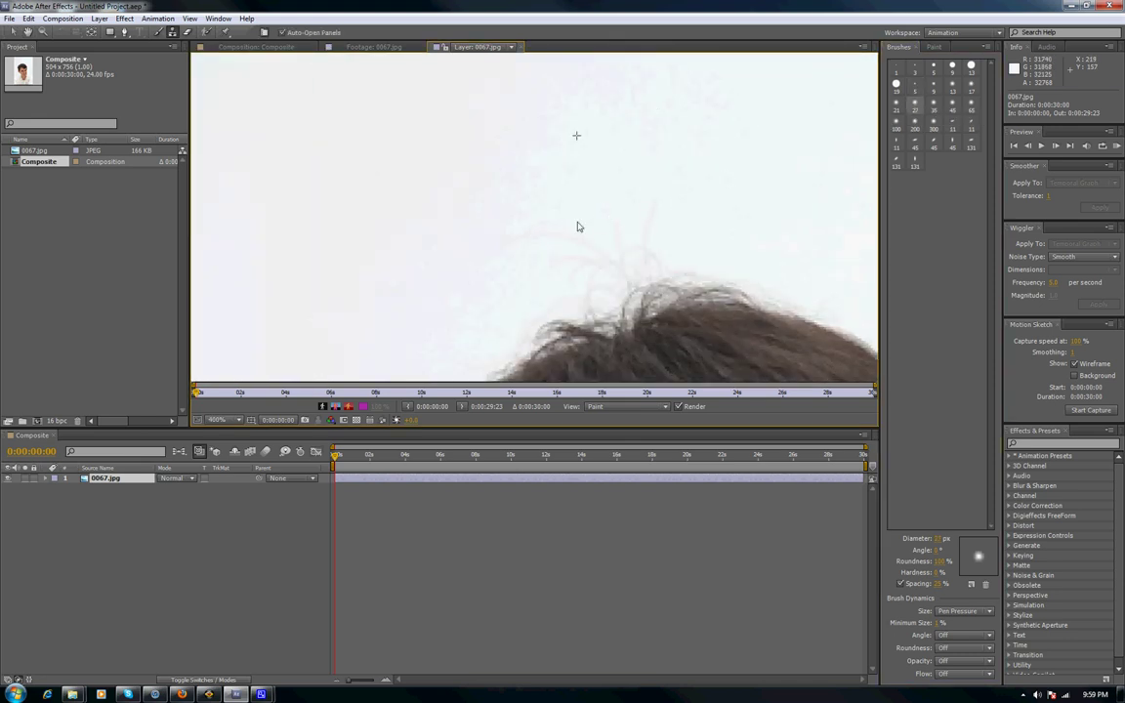
drag(481, 376, 633, 215)
drag(469, 353, 441, 246)
drag(474, 190, 532, 234)
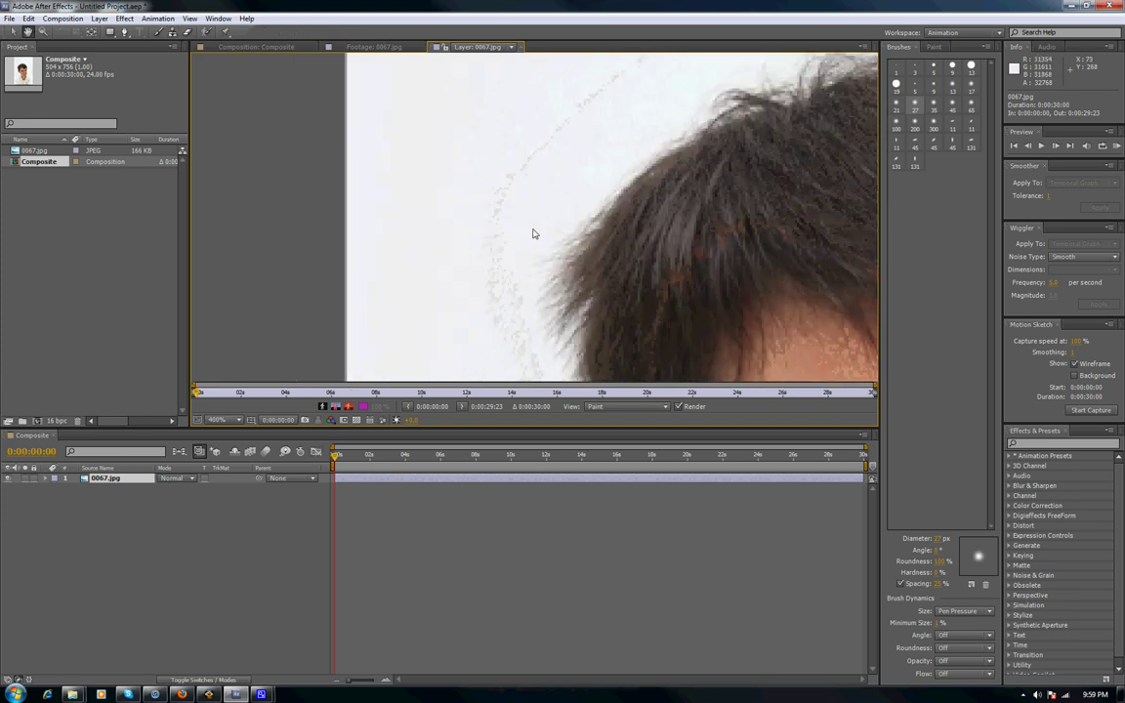
Choose the soft 9 px brush and clone the background over stray hairs along the side of the head above the visible ear
click(937, 91)
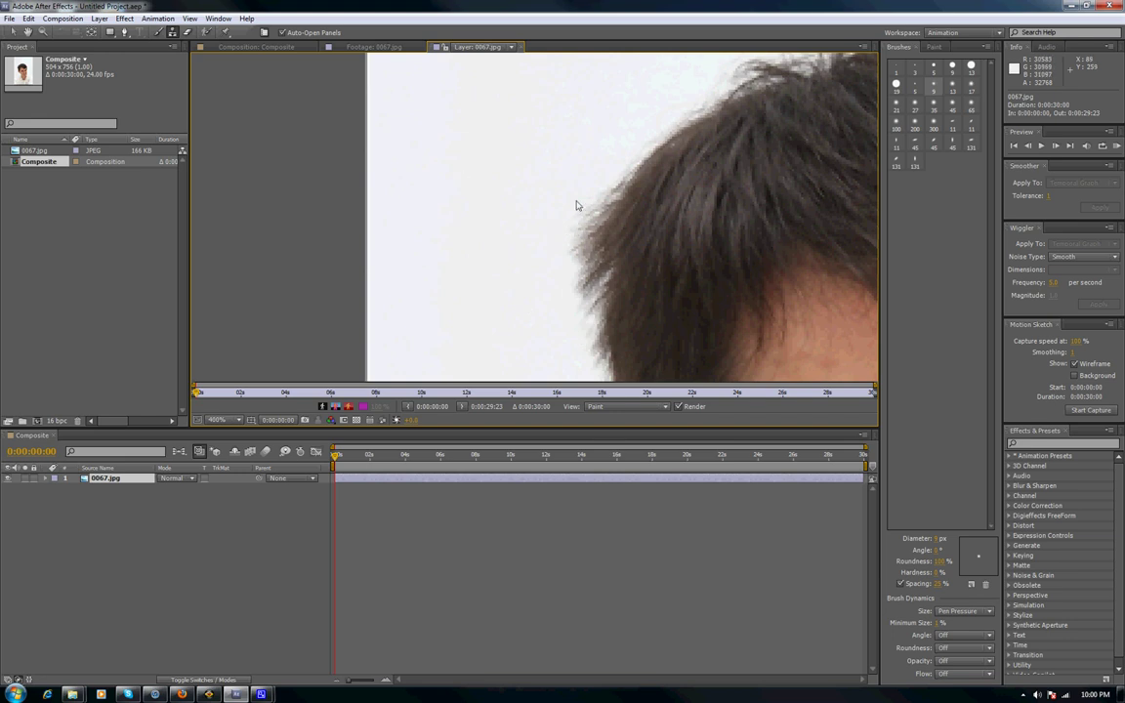
scroll(586, 214, down, 8)
scroll(552, 304, up, 9)
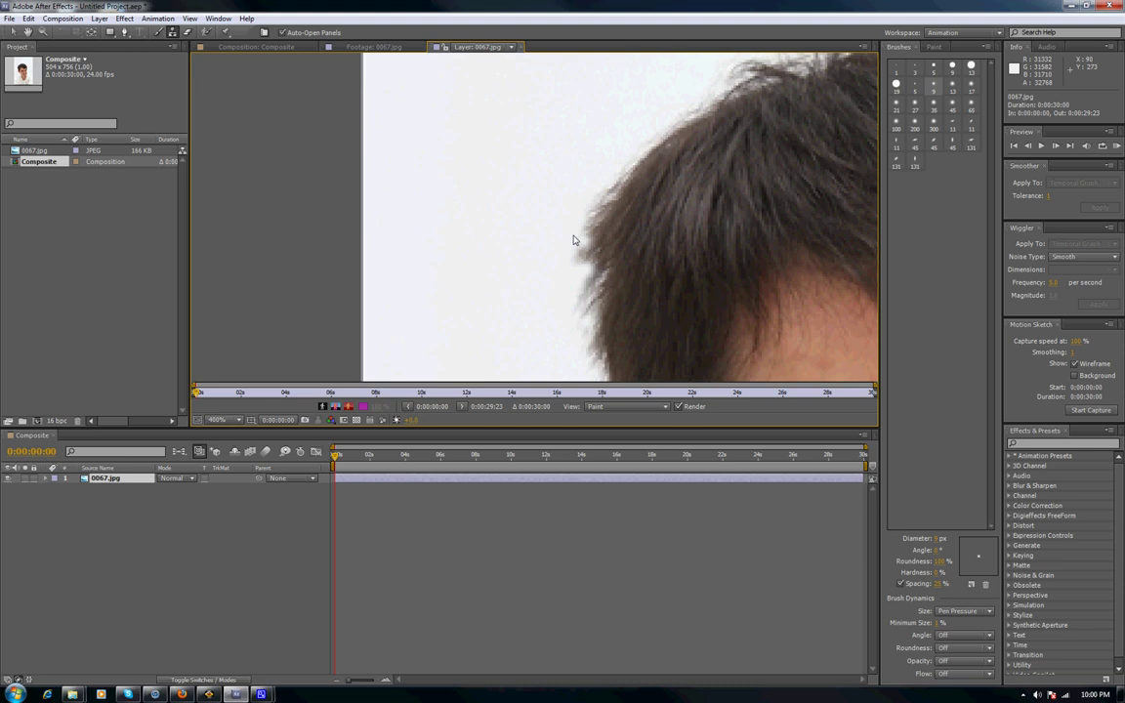
scroll(542, 308, down, 1)
scroll(582, 256, up, 1)
scroll(568, 238, down, 1)
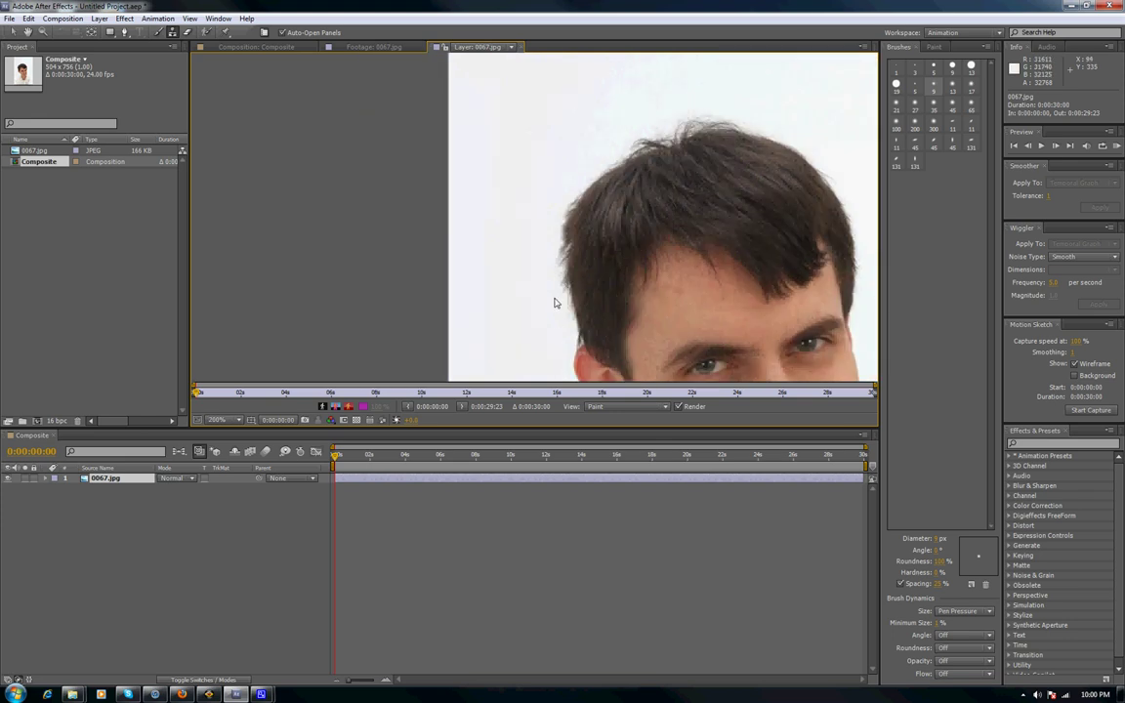
Review the whole retouched portrait and toggle the Paint effect on 0067.jpg to compare the result with the original
scroll(554, 265, down, 2)
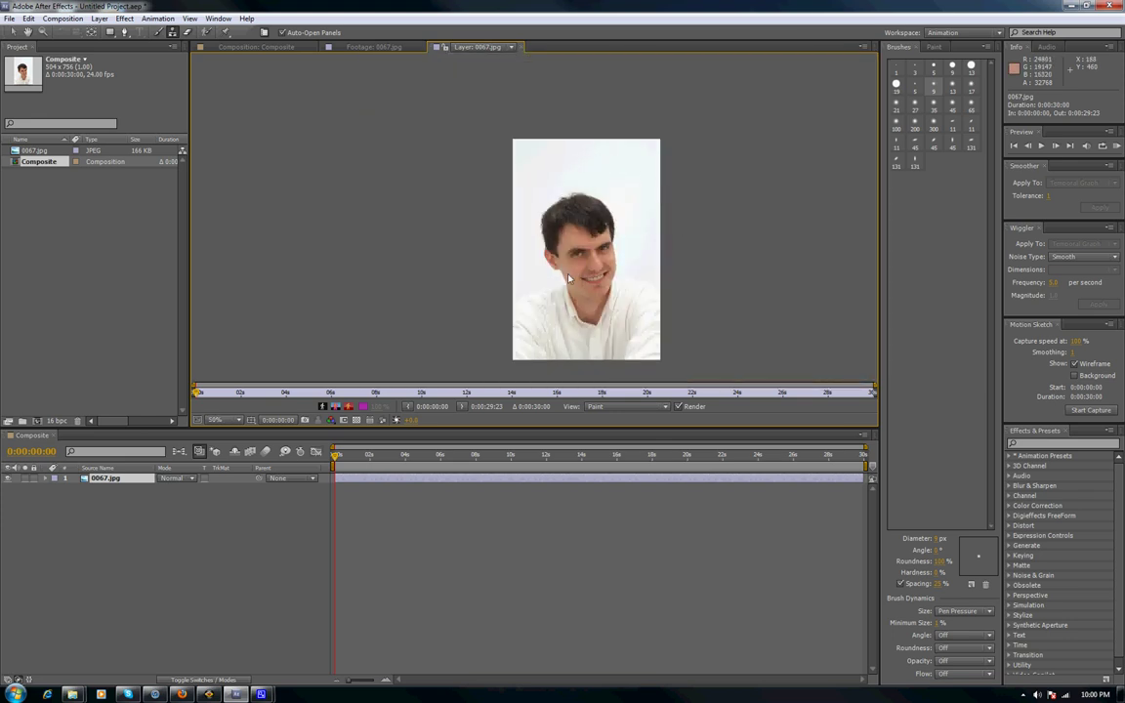
scroll(570, 283, up, 3)
scroll(615, 299, down, 2)
key(space)
drag(664, 322, 605, 205)
scroll(615, 244, up, 1)
mouse_move(638, 142)
mouse_down()
mouse_move(640, 251)
mouse_move(622, 149)
mouse_move(633, 221)
mouse_move(631, 180)
mouse_up()
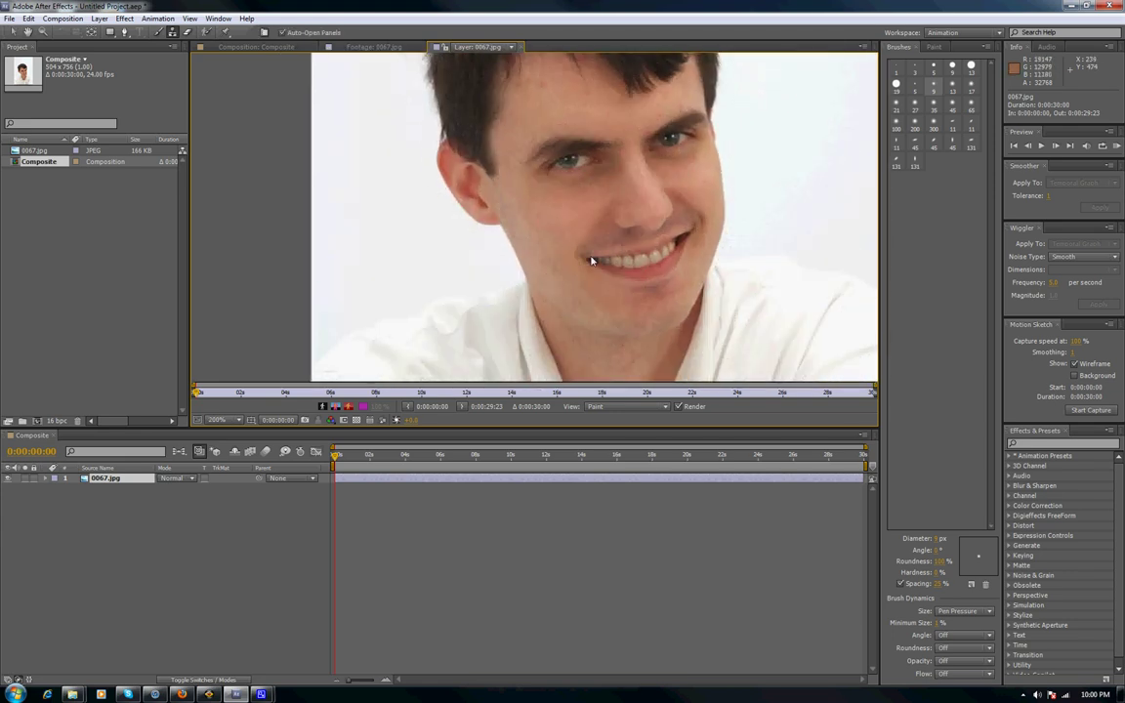
click(62, 19)
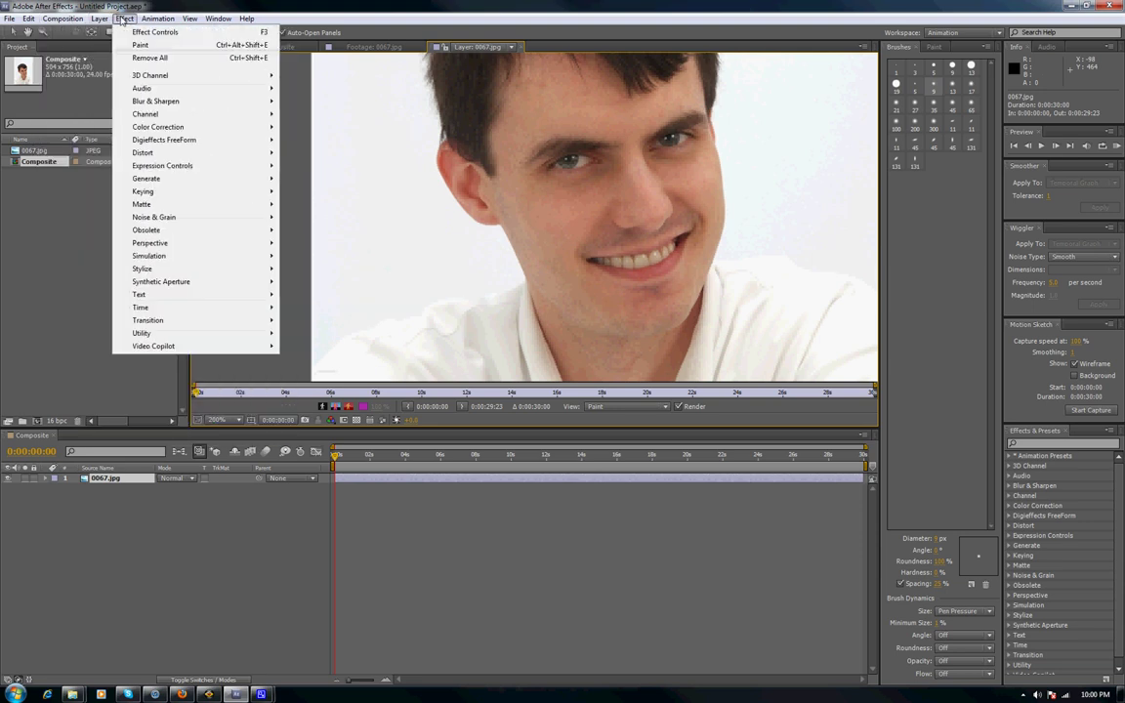
click(140, 45)
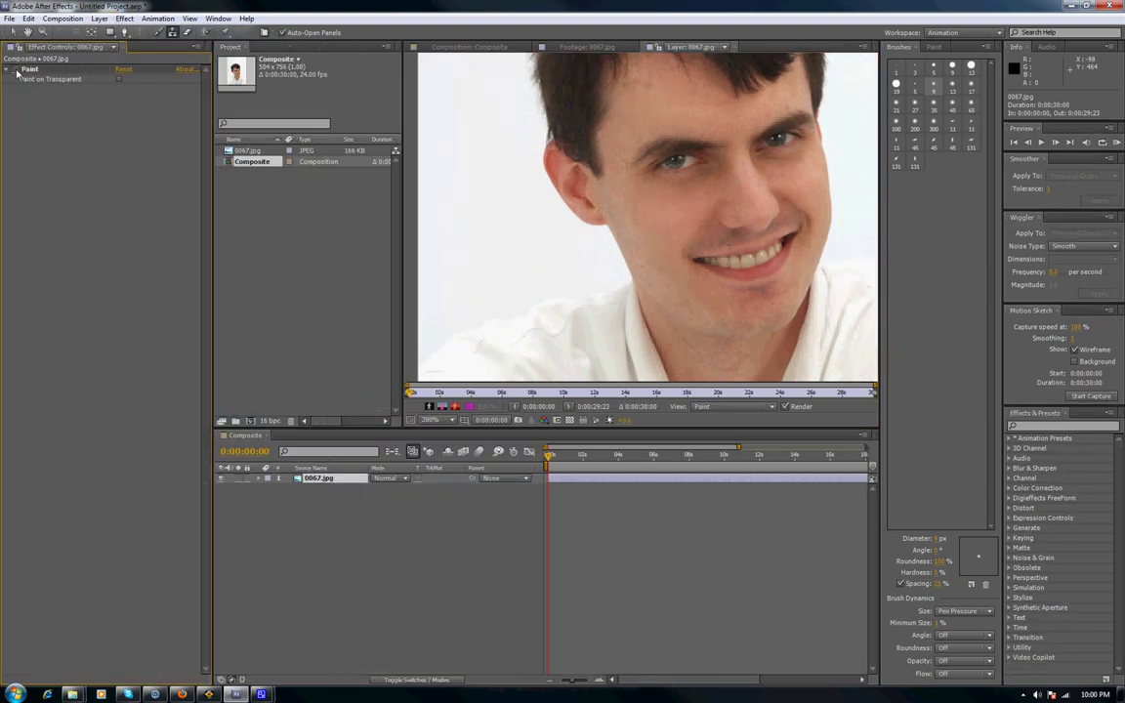
click(15, 71)
Group the effect controls with the project view, close the 0067.jpg layer view and return to the Composite composition
drag(212, 73, 270, 48)
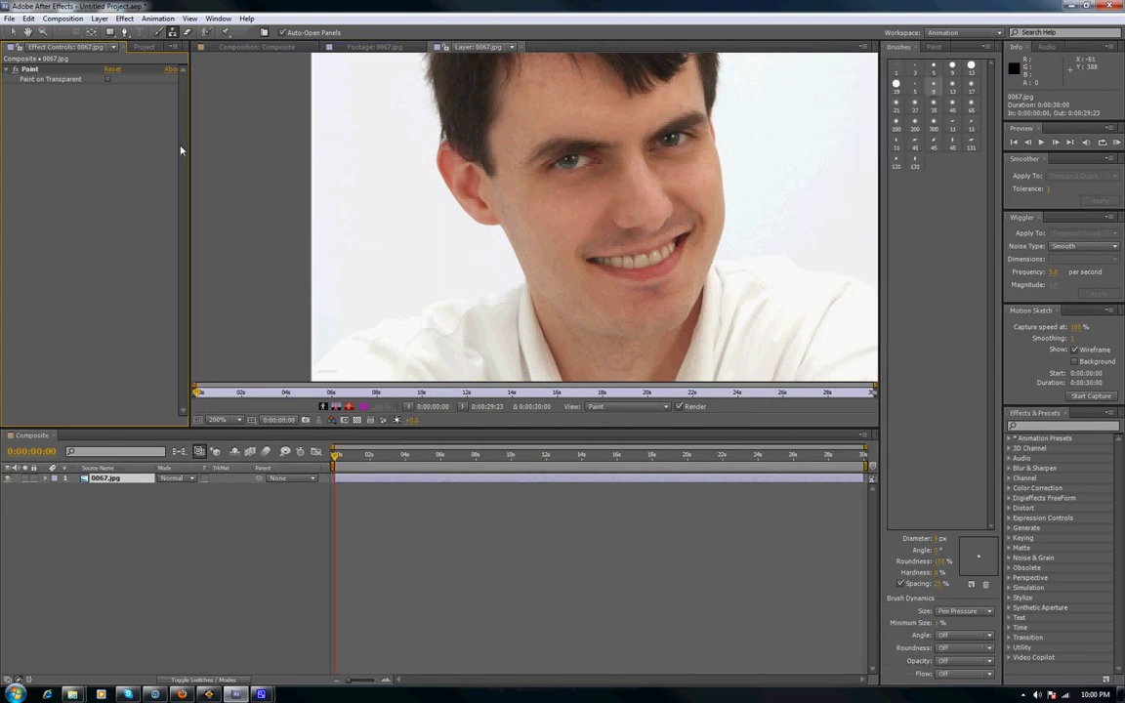
click(110, 500)
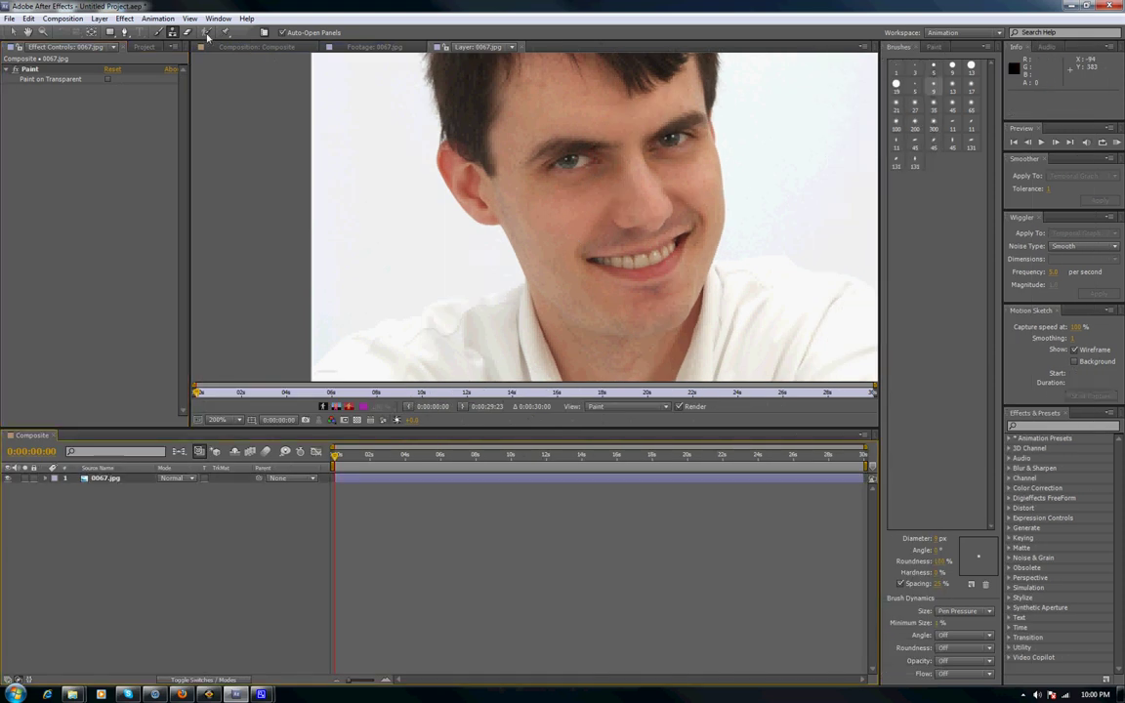
click(521, 46)
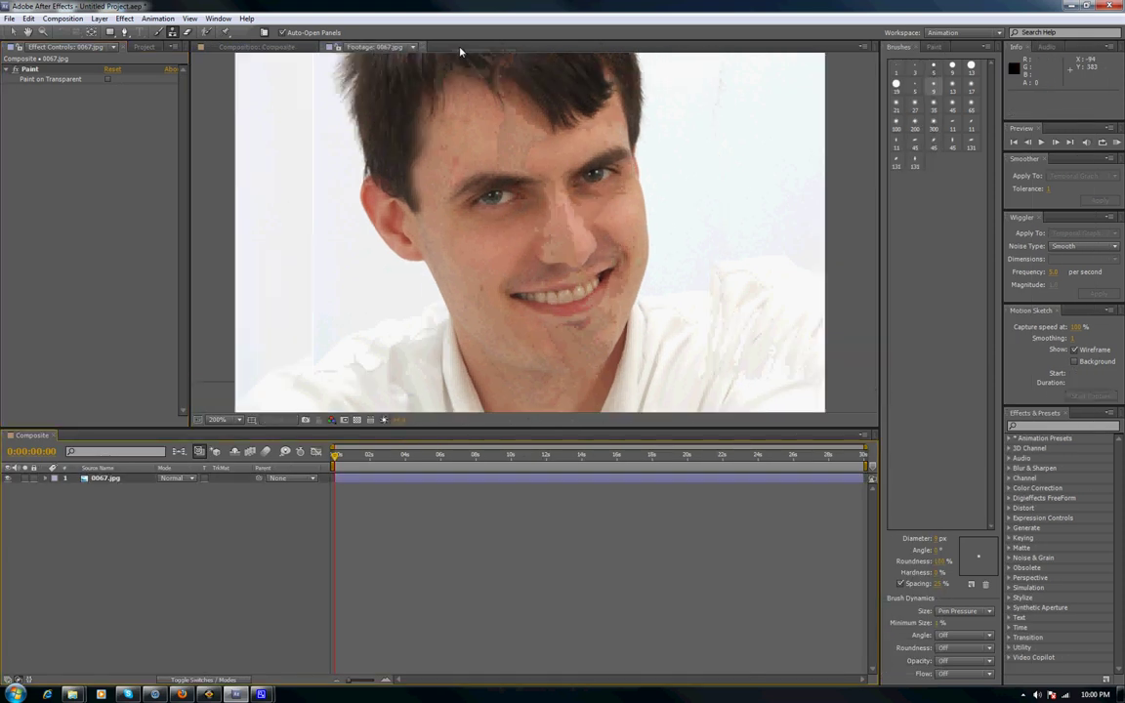
click(257, 48)
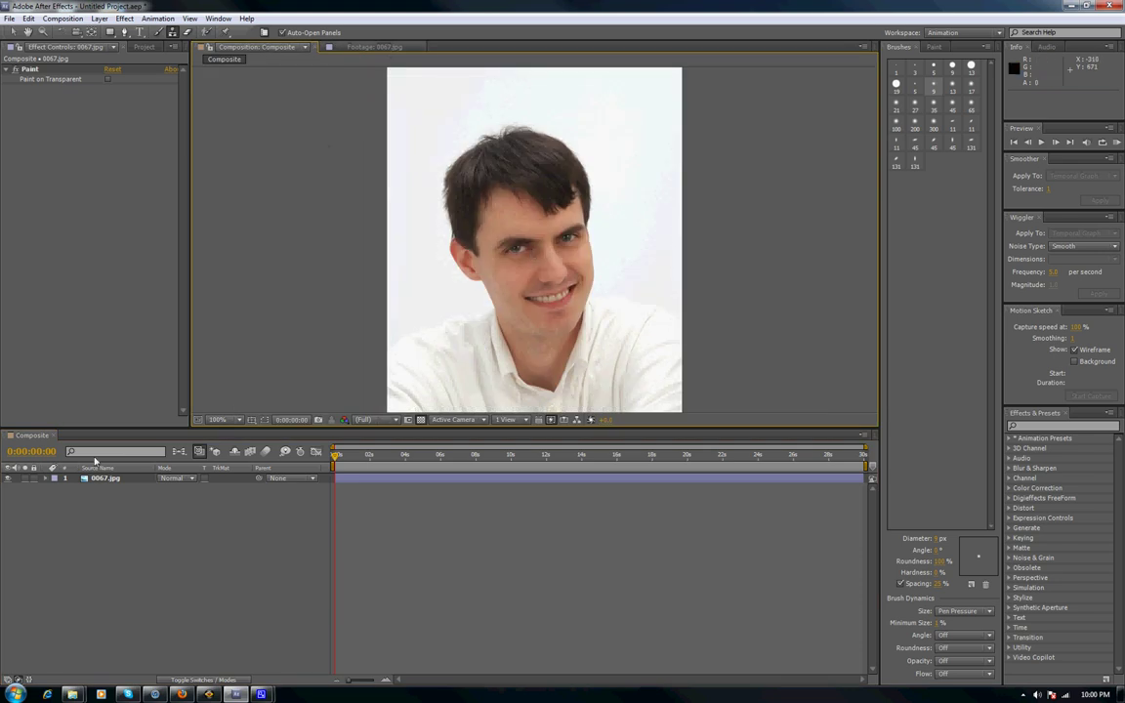
click(139, 47)
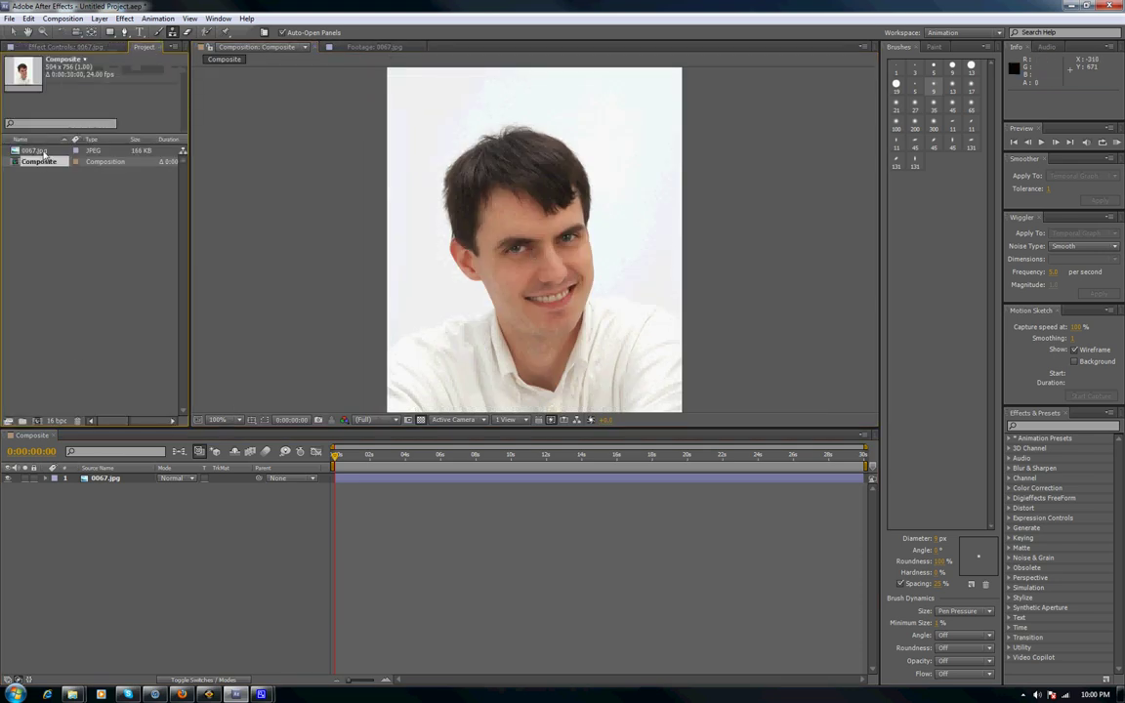
Pre-compose the 0067.jpg layer as Paint, moving all attributes into the new composition, and return to the Composite timeline
click(97, 273)
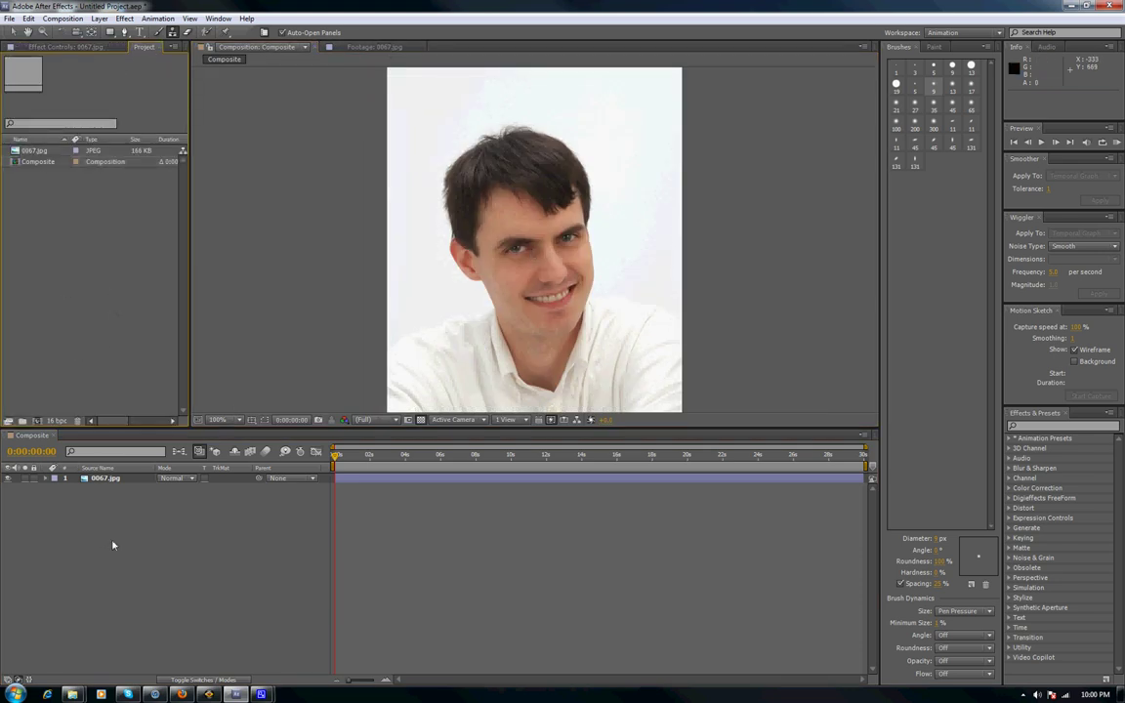
click(105, 479)
click(124, 19)
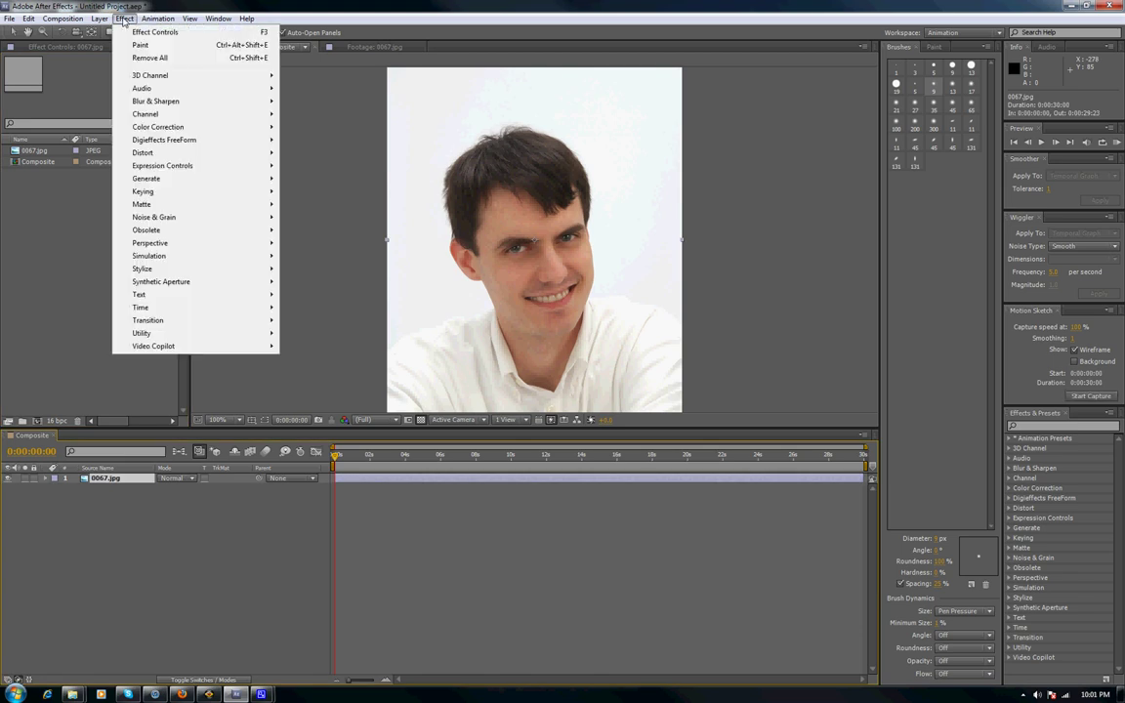
click(134, 399)
text(Paint)
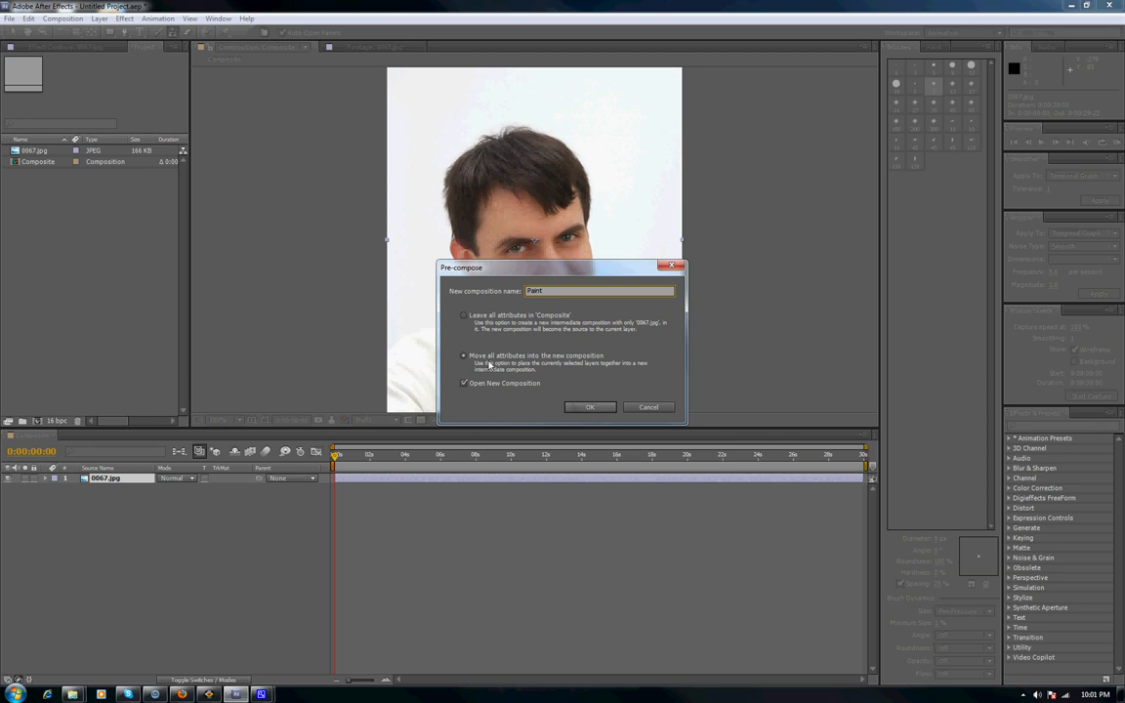
click(590, 408)
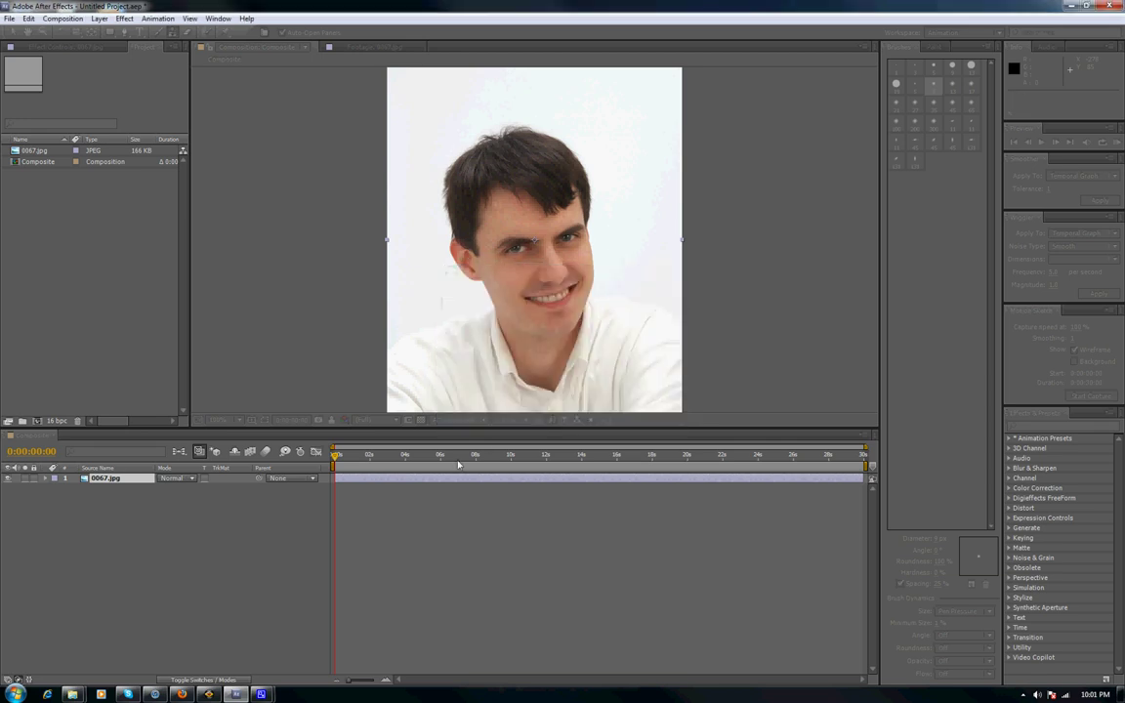
click(29, 435)
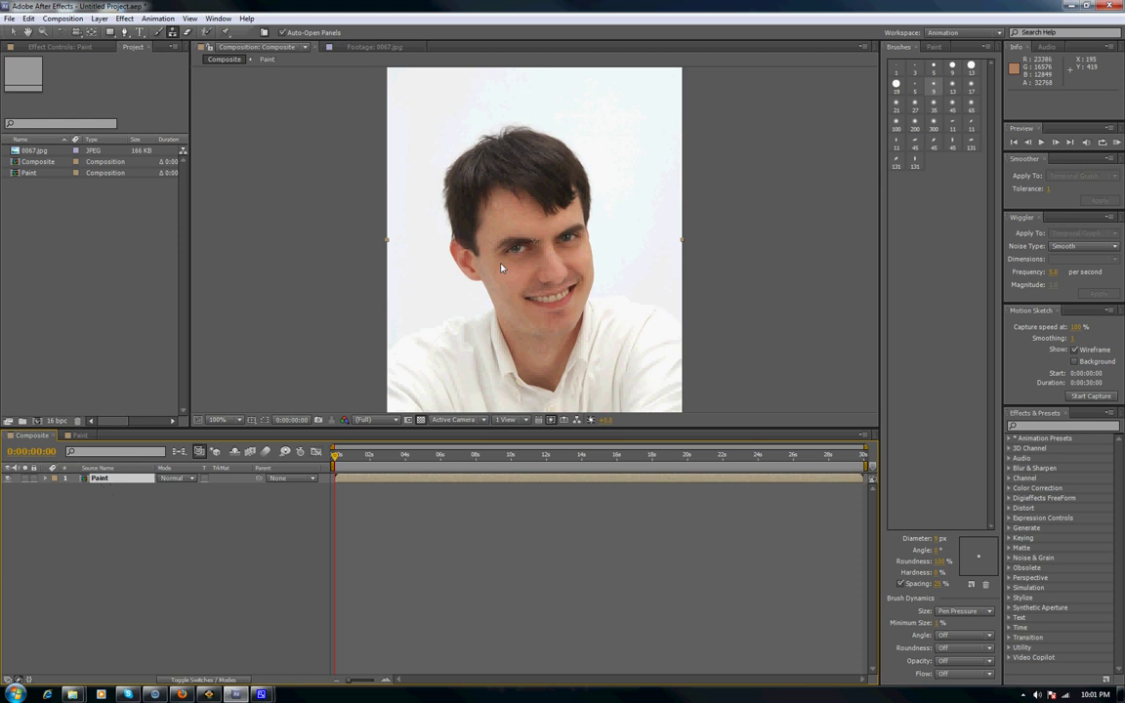
Duplicate the Paint layer twice in the Composite composition to make three stacked copies
click(196, 497)
click(99, 481)
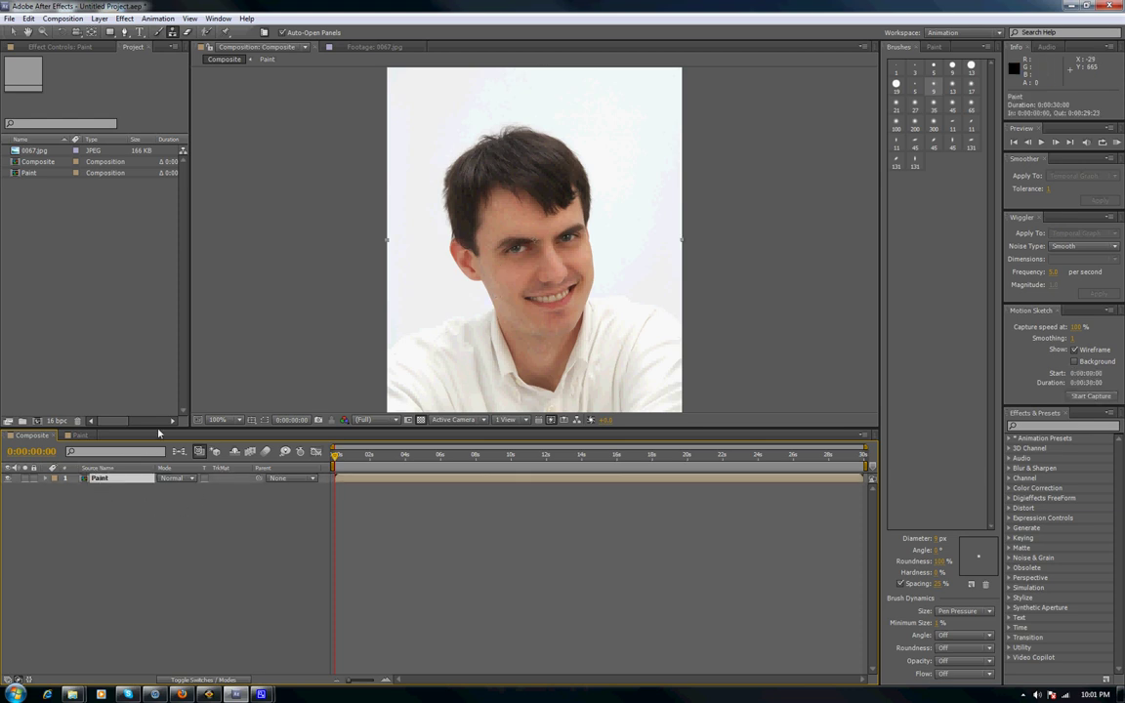
click(29, 19)
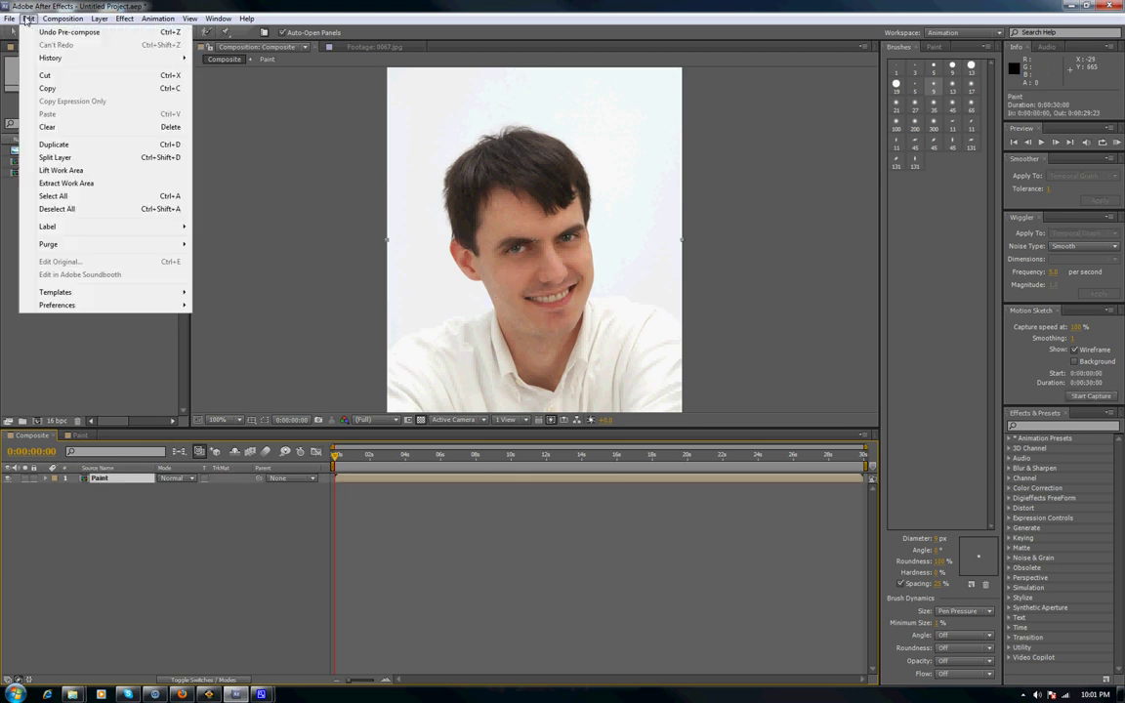
click(69, 147)
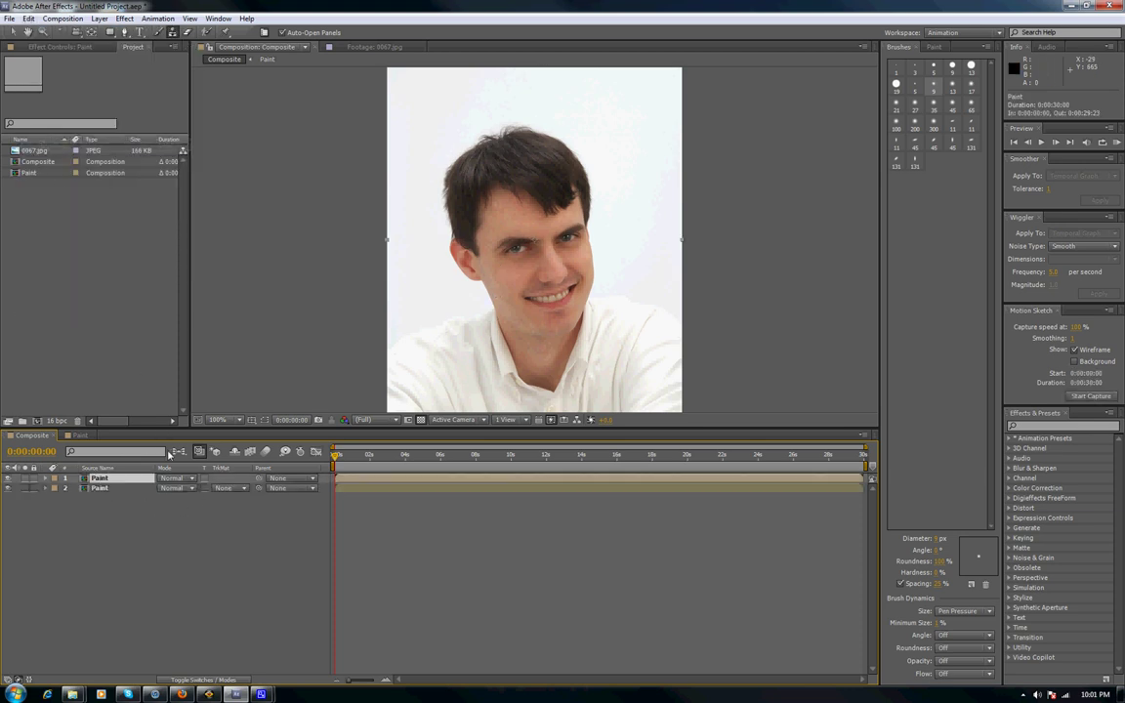
click(525, 234)
click(672, 283)
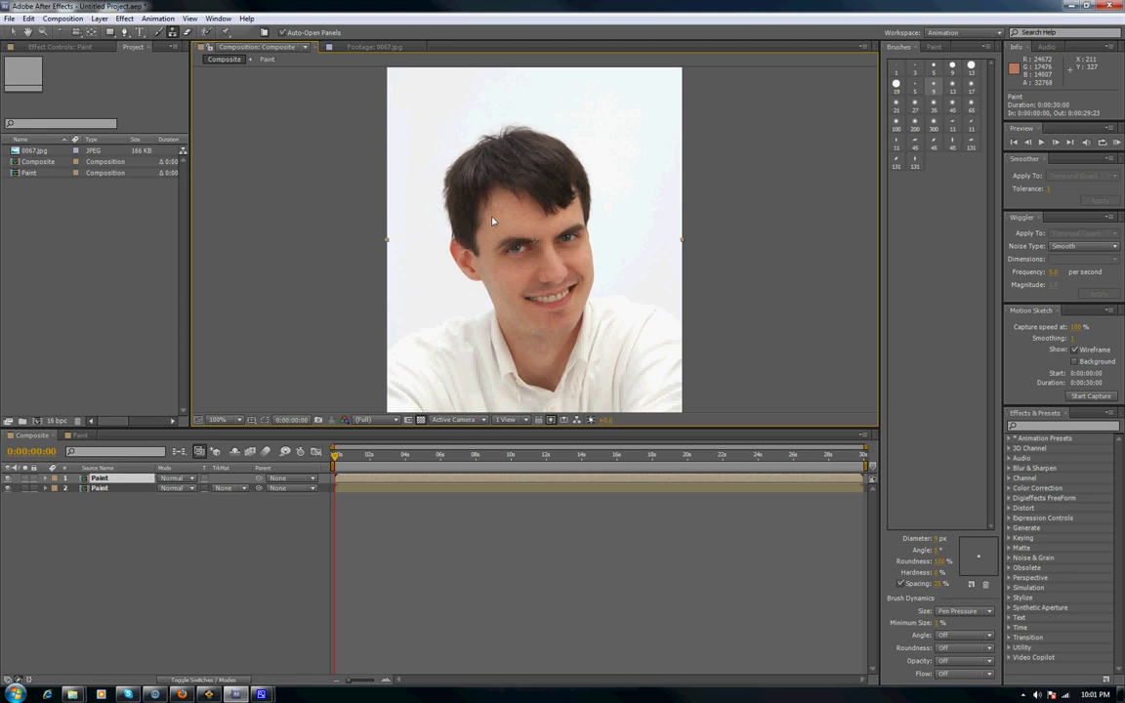
click(39, 524)
click(103, 480)
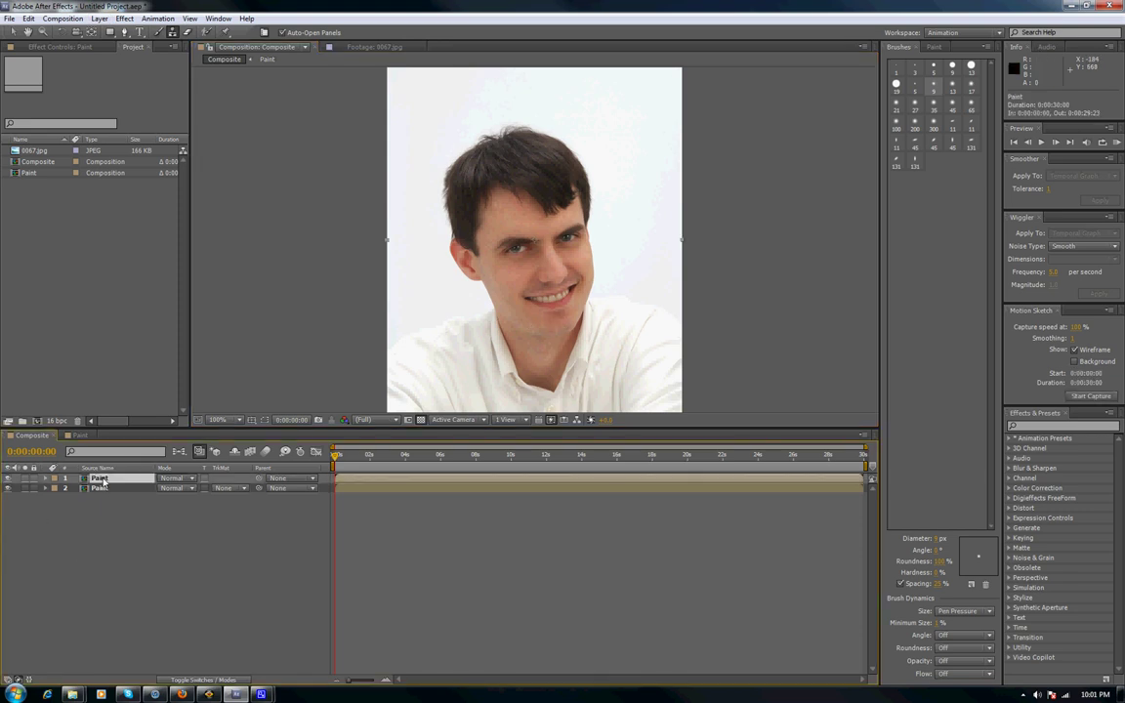
click(28, 18)
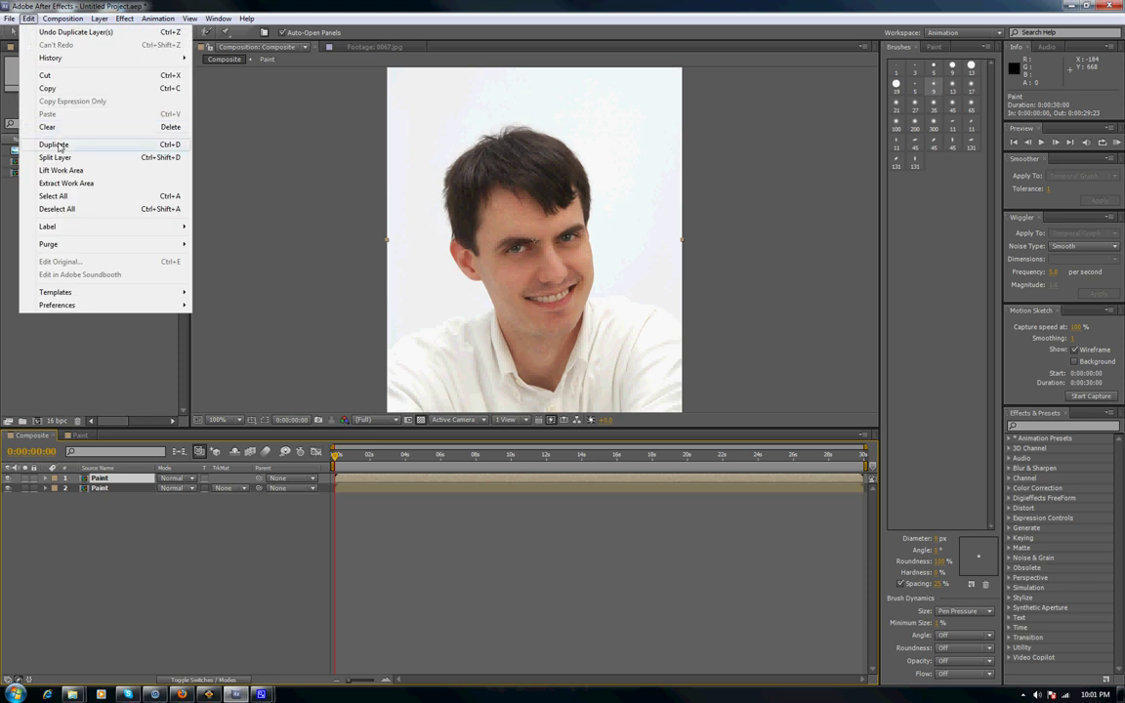
click(58, 135)
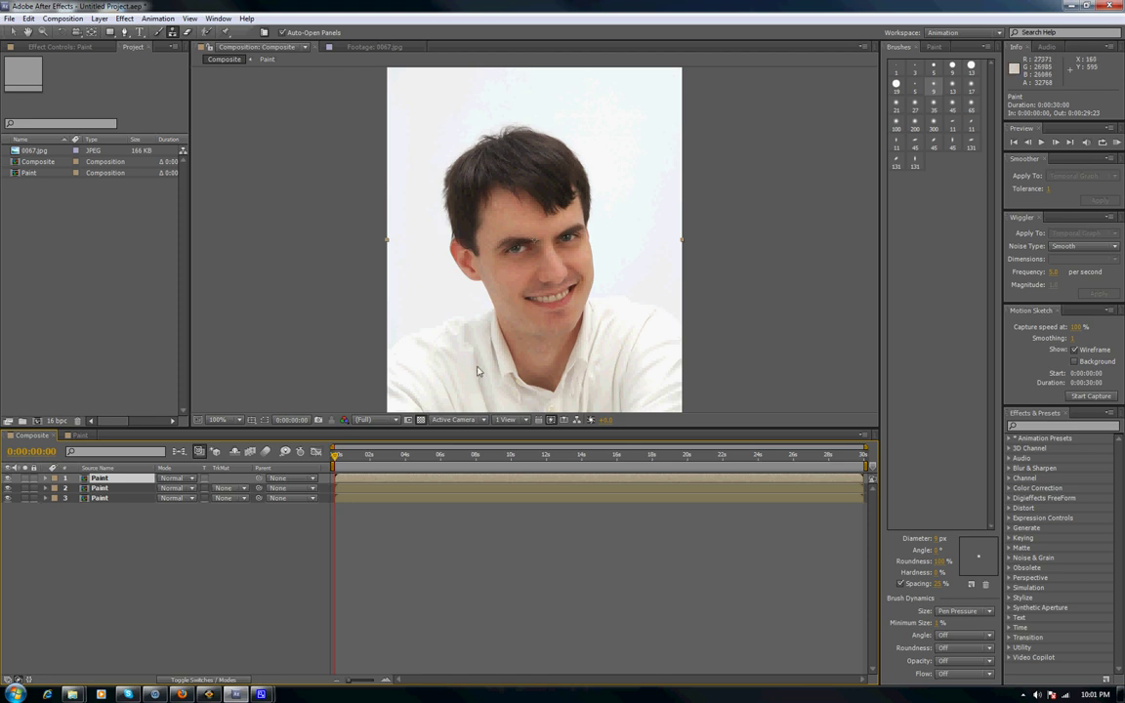
Rename the middle Paint layer as Skin
click(100, 489)
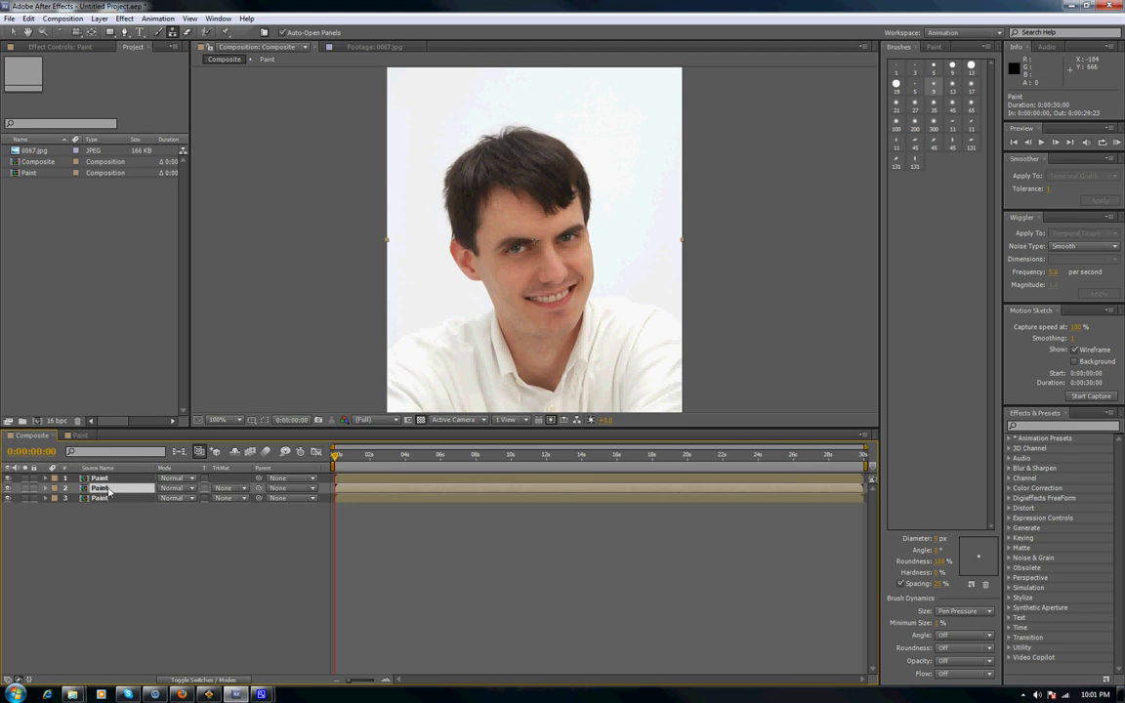
key(shift)
click(110, 493)
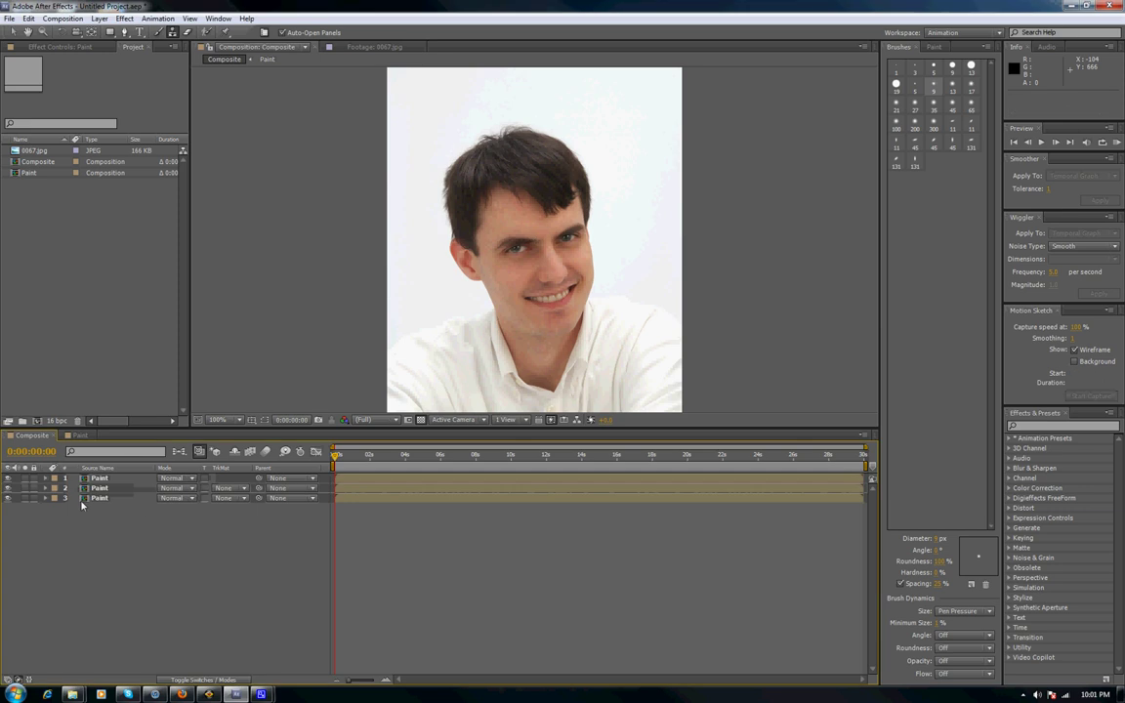
click(96, 490)
right_click(99, 493)
click(116, 439)
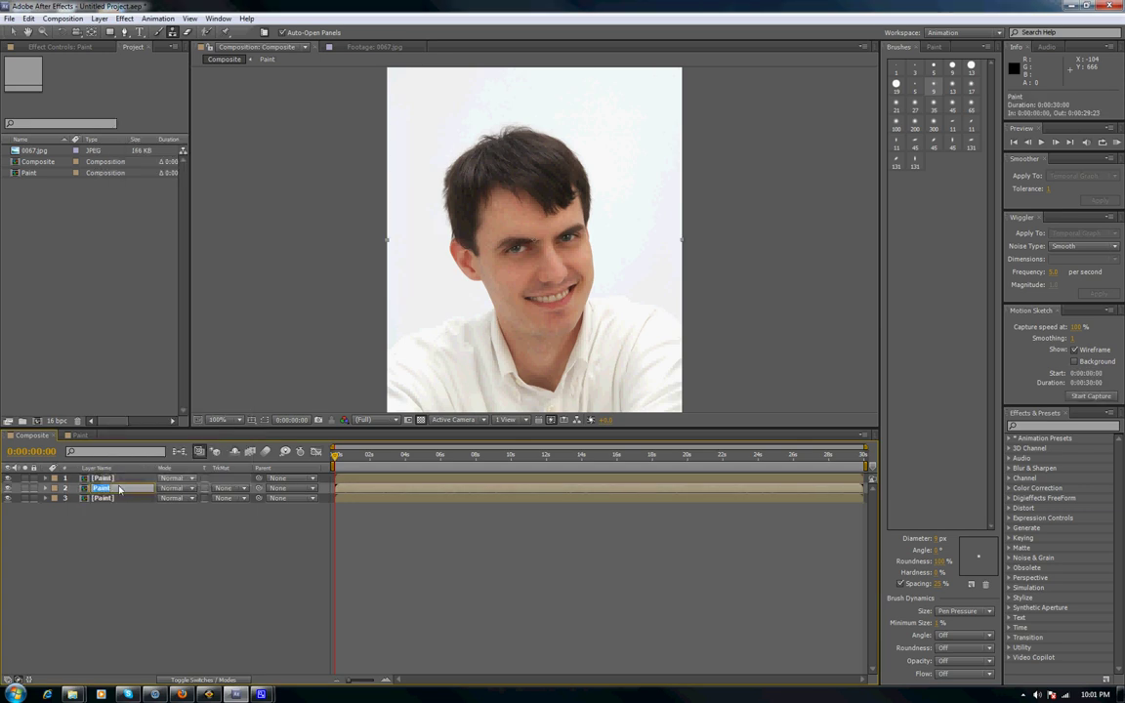
text(Skin)
Rename the uppermost Paint layer in the Composite composition as Eyes
right_click(119, 478)
click(119, 425)
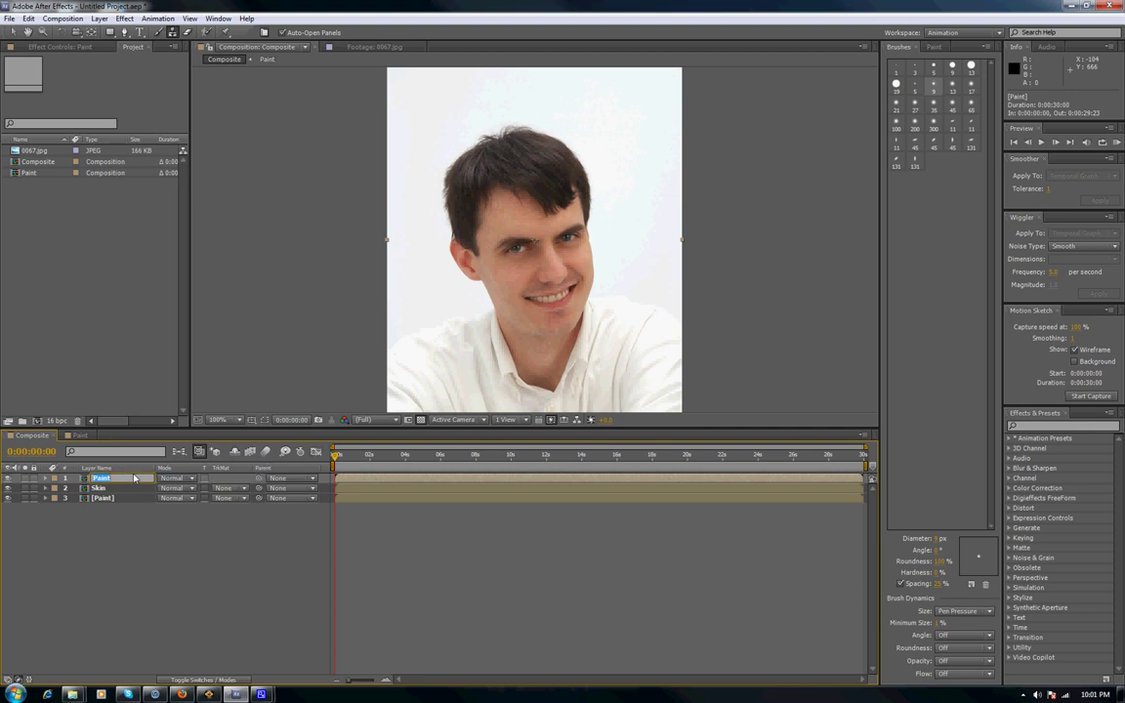
key(Return)
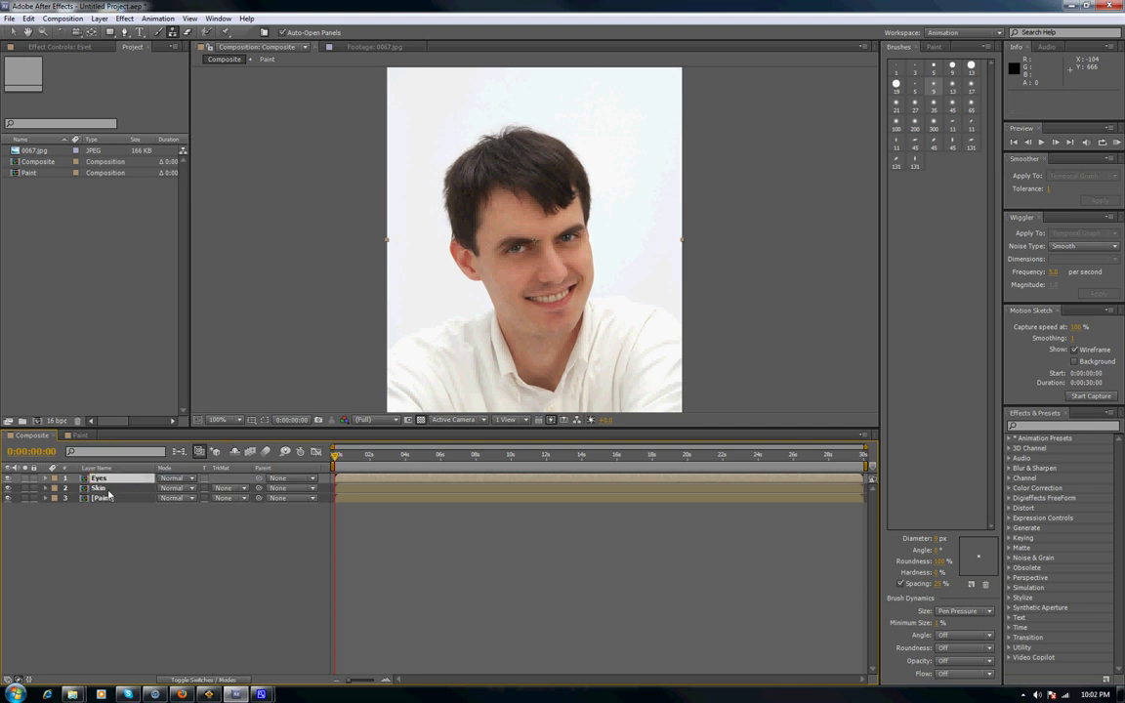
Apply Keylight (1.2) to the Skin layer and sample the facial skin tone as the Screen Colour
click(113, 489)
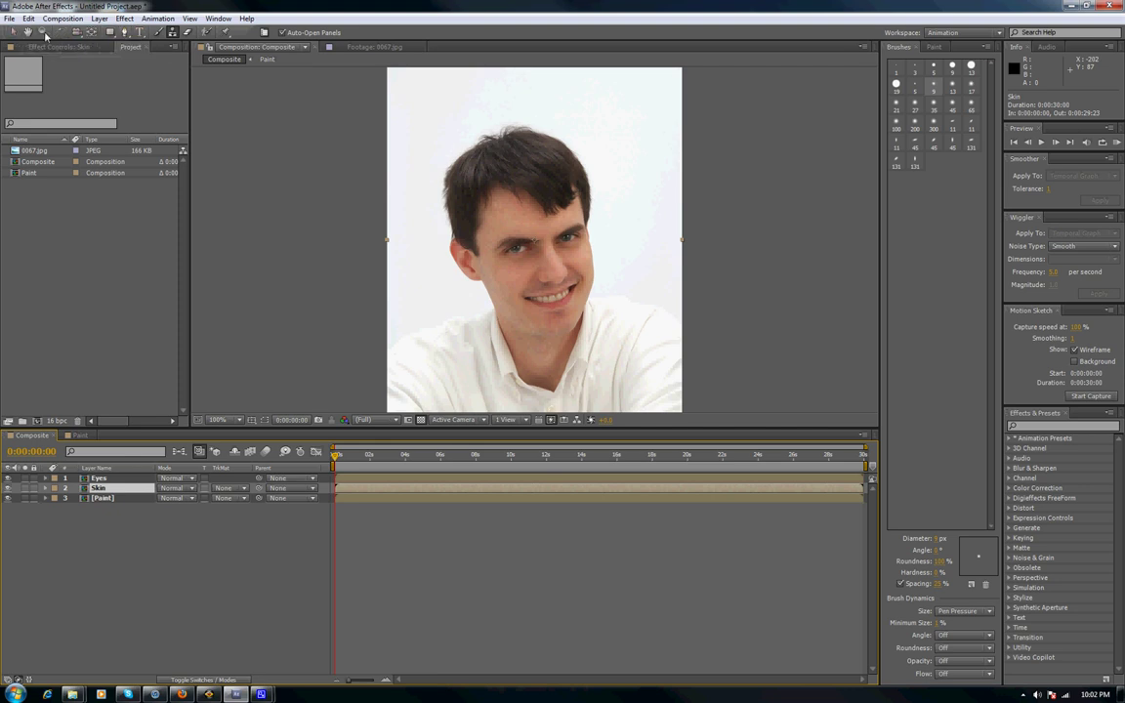
click(121, 18)
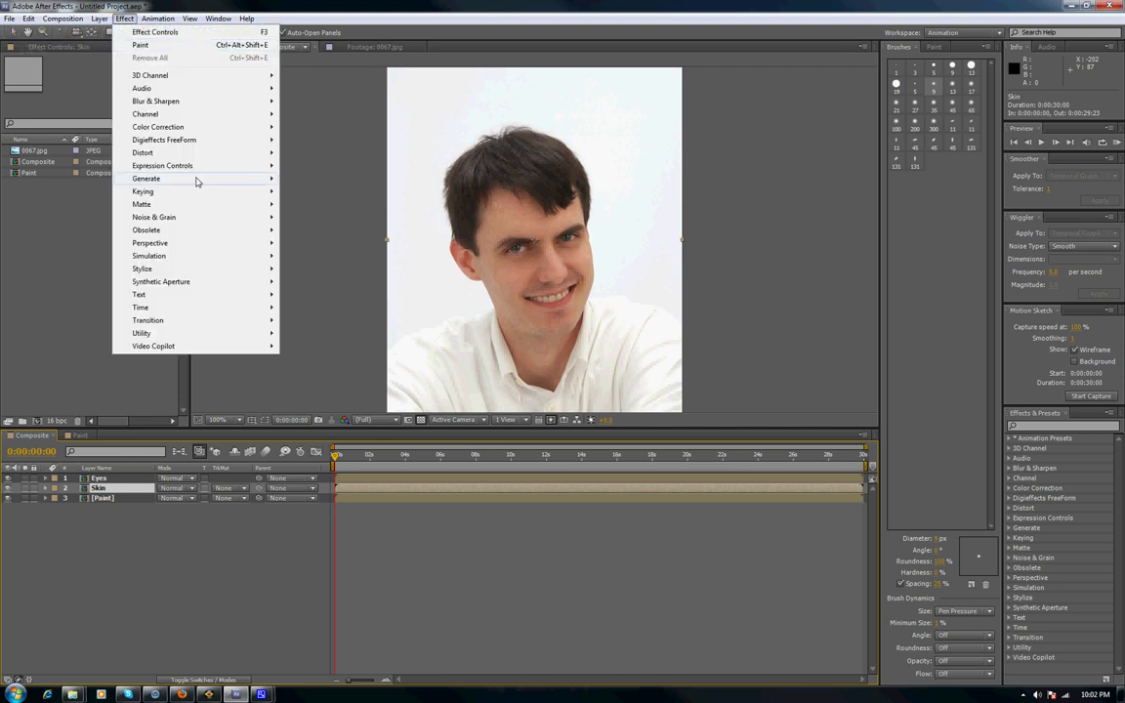
mouse_move(225, 192)
click(320, 281)
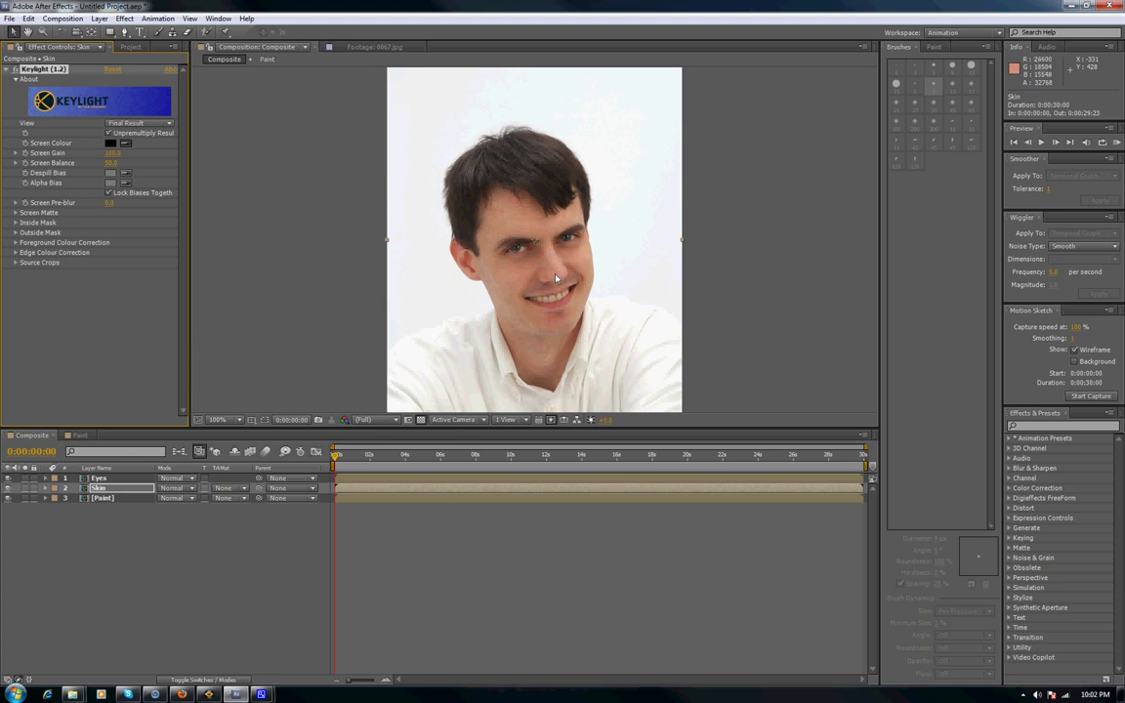
click(501, 248)
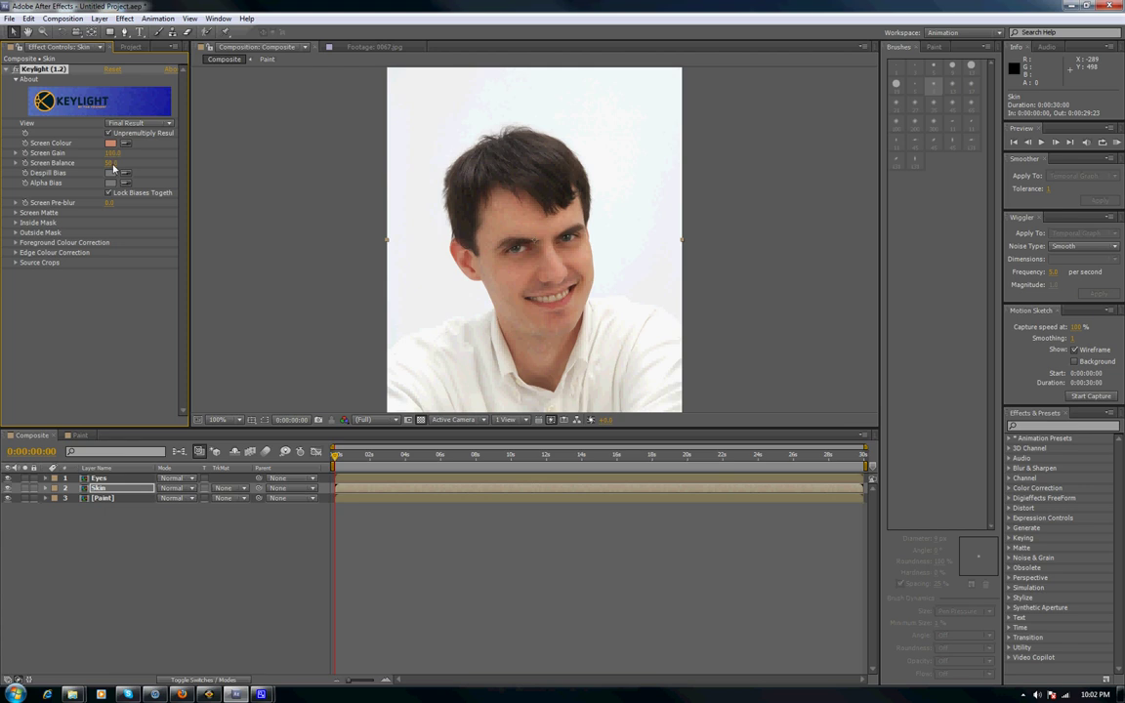
Set the Keylight view to Screen Matte and hide the Eyes layer to inspect the matte around the face
click(132, 123)
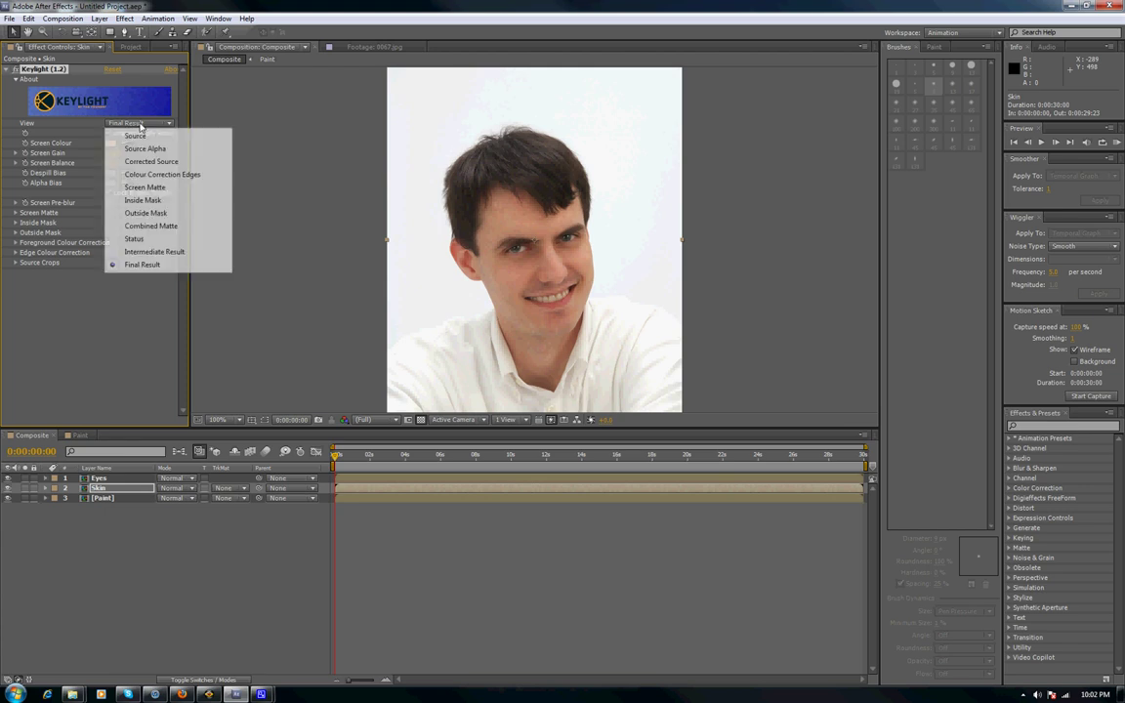
click(148, 187)
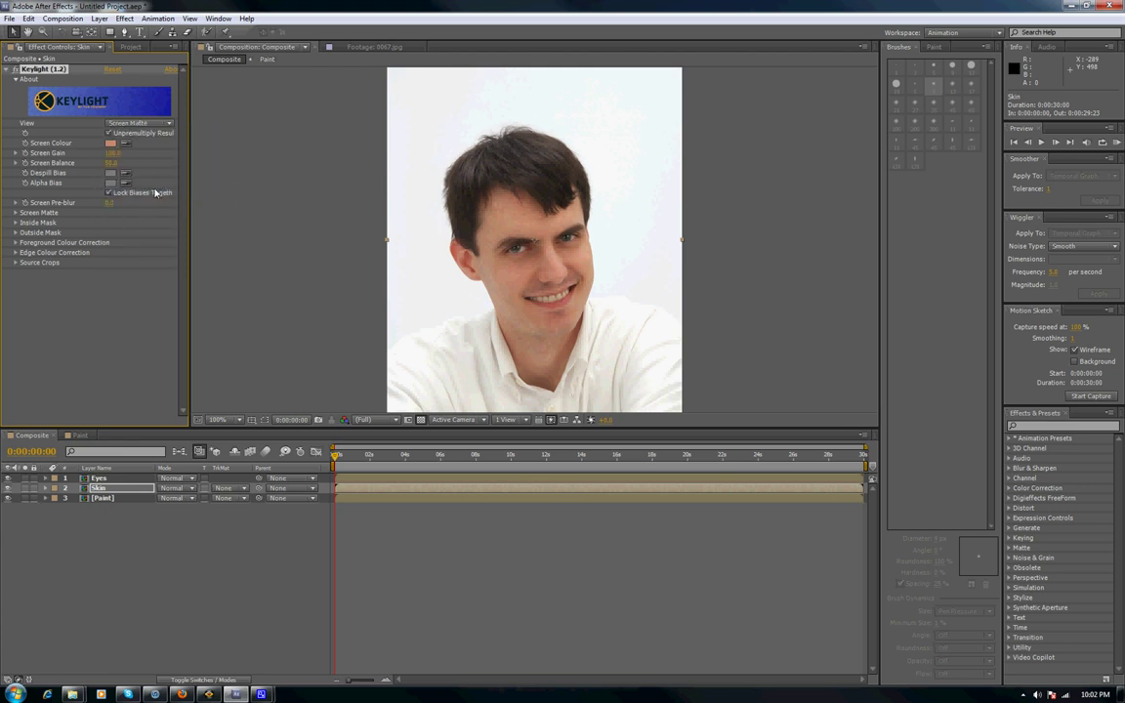
click(127, 125)
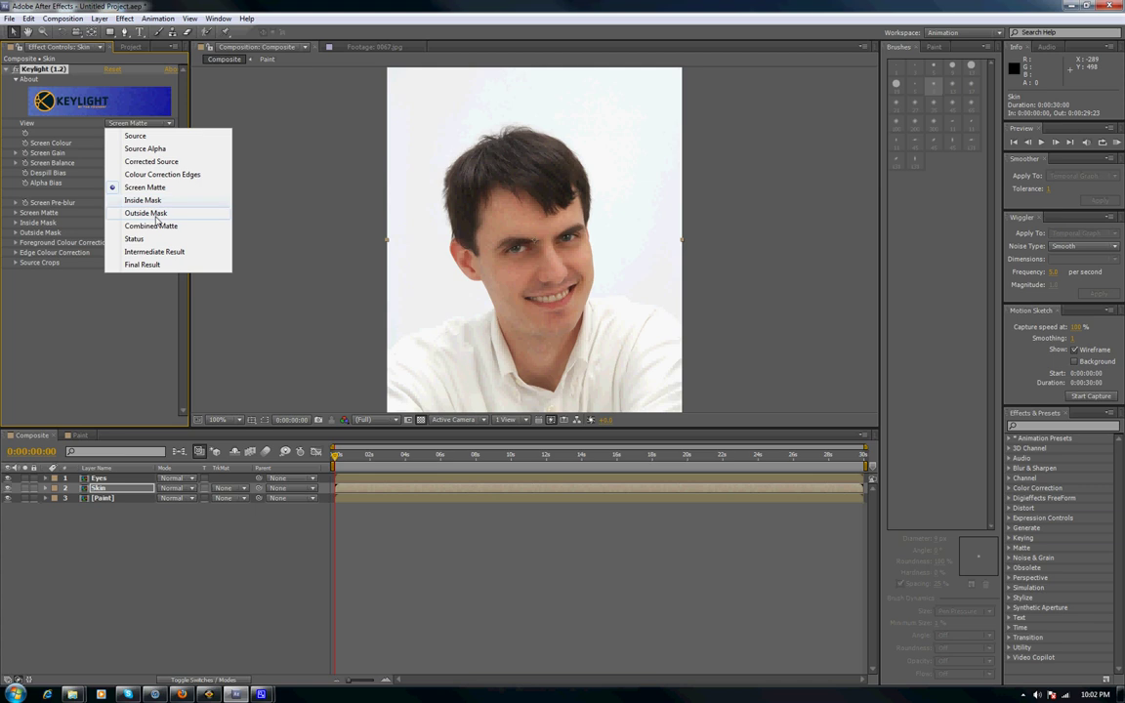
click(157, 188)
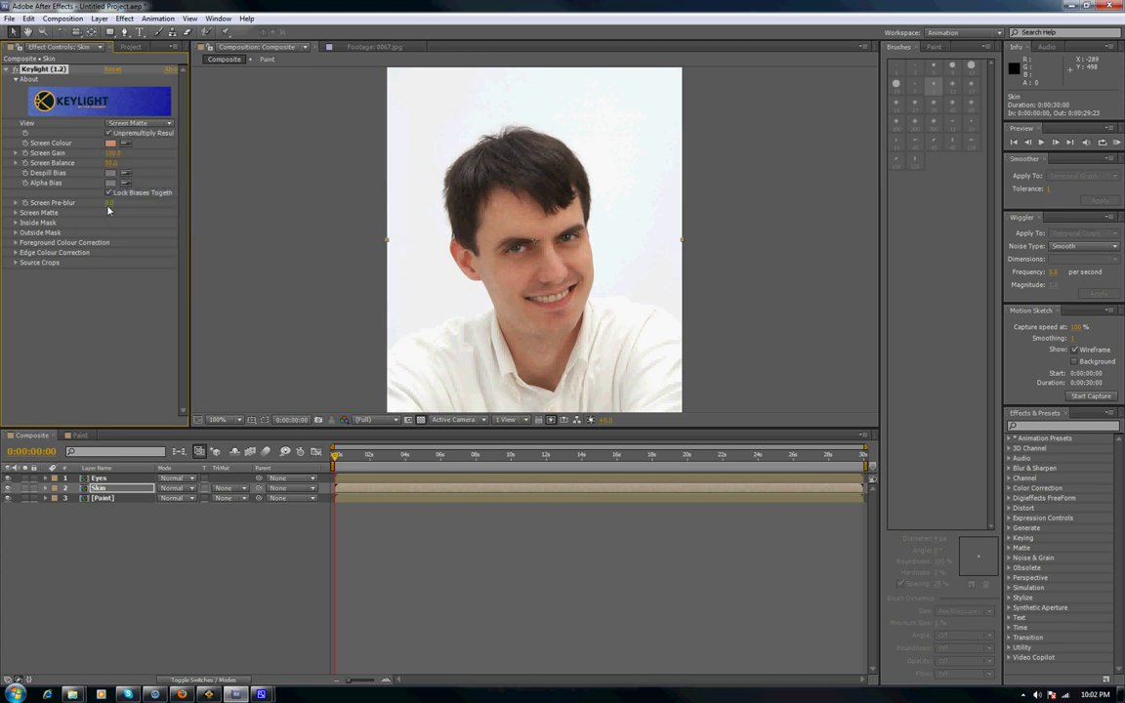
click(8, 478)
scroll(525, 356, up, 3)
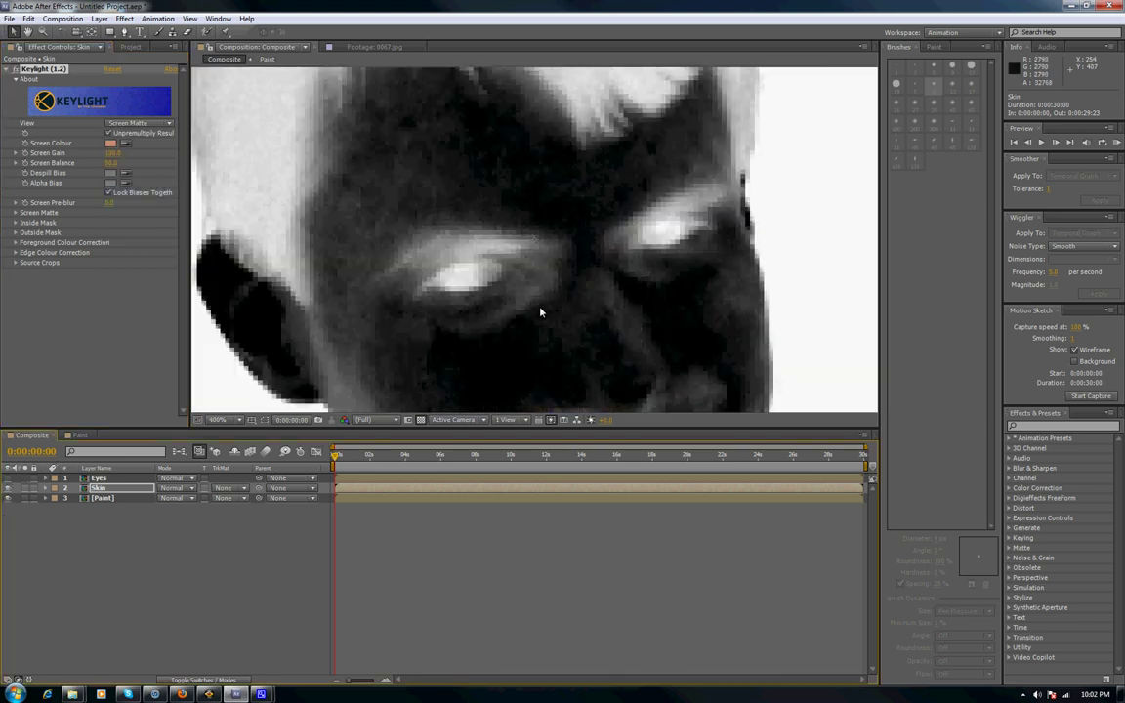
scroll(468, 284, down, 1)
scroll(468, 284, up, 1)
drag(540, 291, 560, 241)
scroll(571, 301, down, 1)
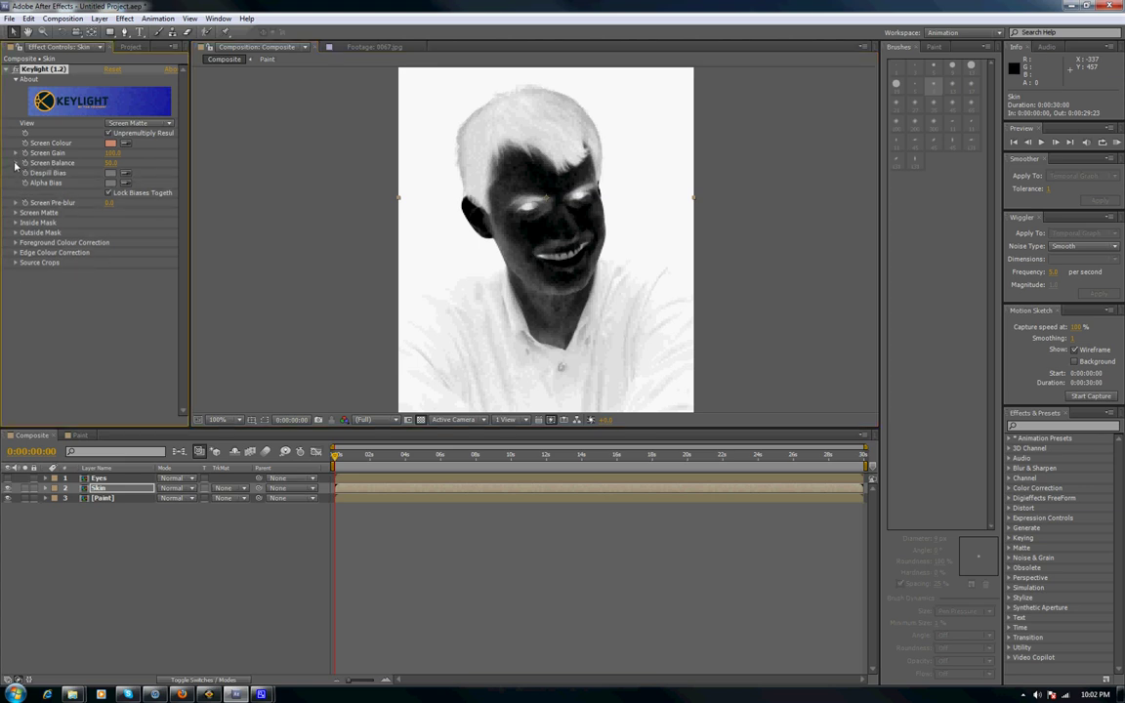
Set the Screen Matte's Clip White to 77 and Clip Black to 27 in Keylight
click(16, 213)
drag(111, 235, 108, 238)
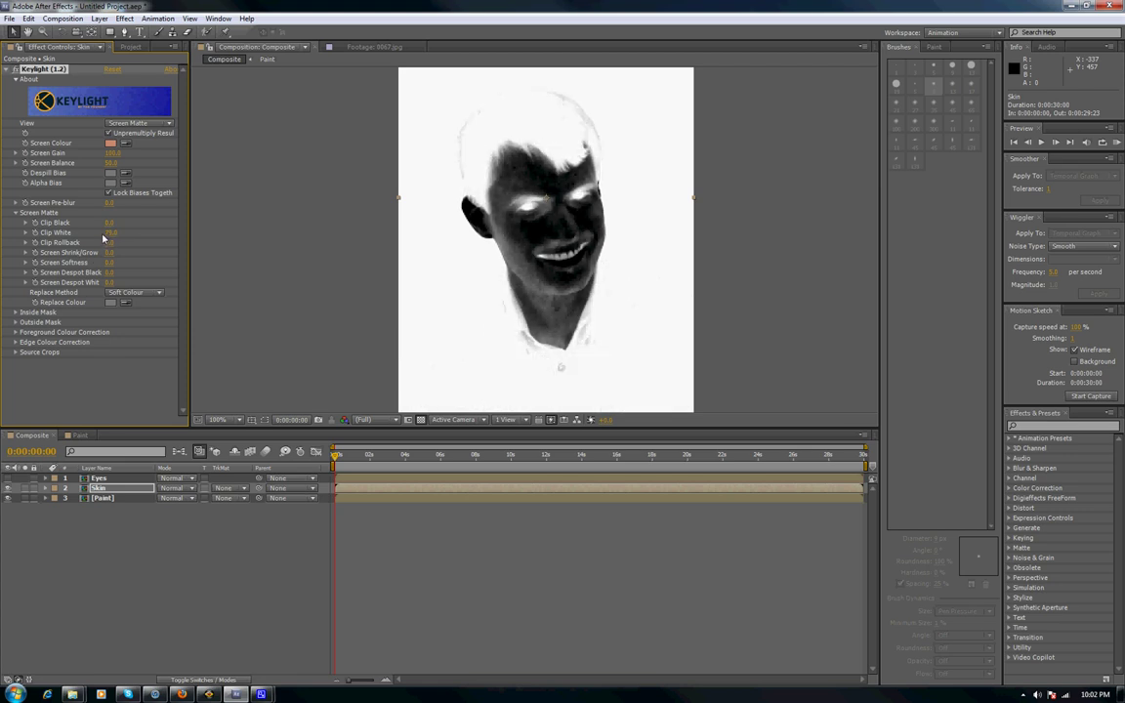
mouse_move(134, 242)
mouse_down()
mouse_move(107, 234)
mouse_move(122, 229)
mouse_up()
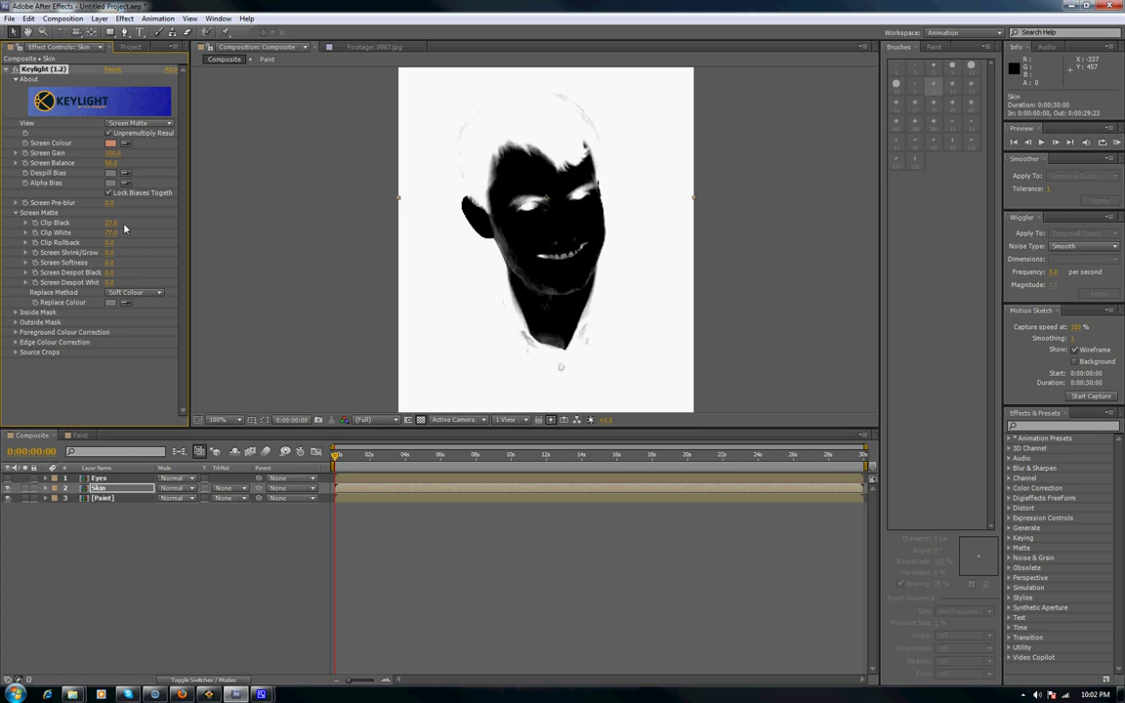
click(133, 554)
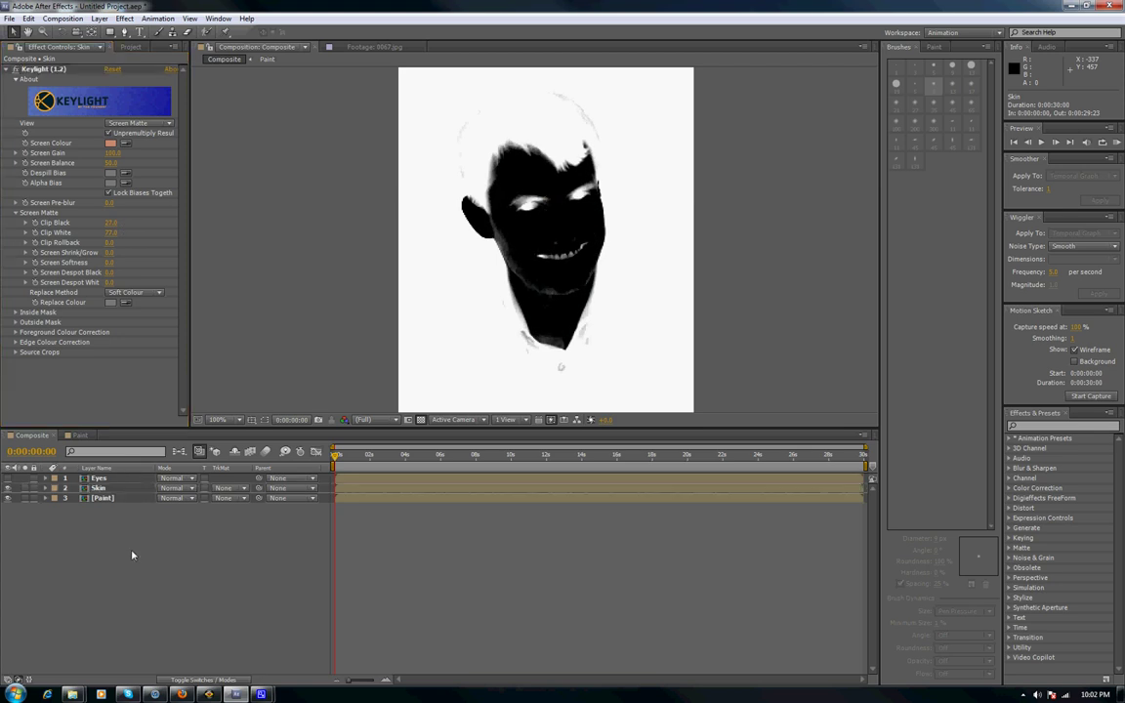
Pre-compose the Skin layer as Skin, moving all attributes into the new composition and opening it
click(107, 489)
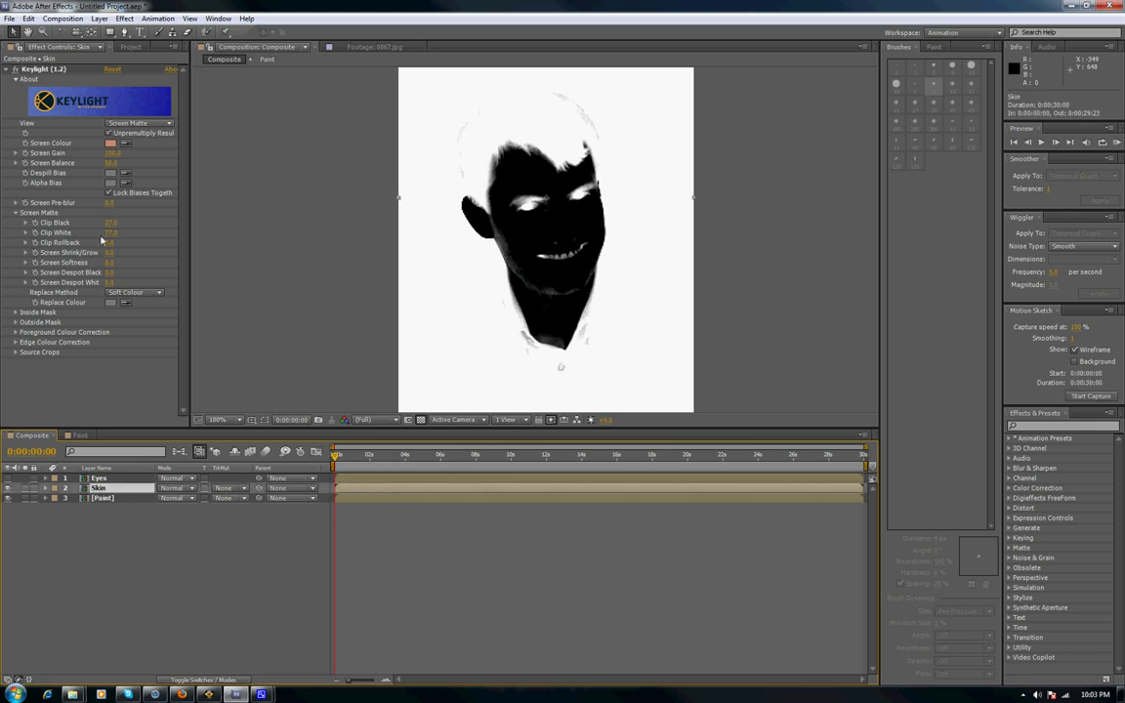
click(61, 19)
mouse_move(99, 18)
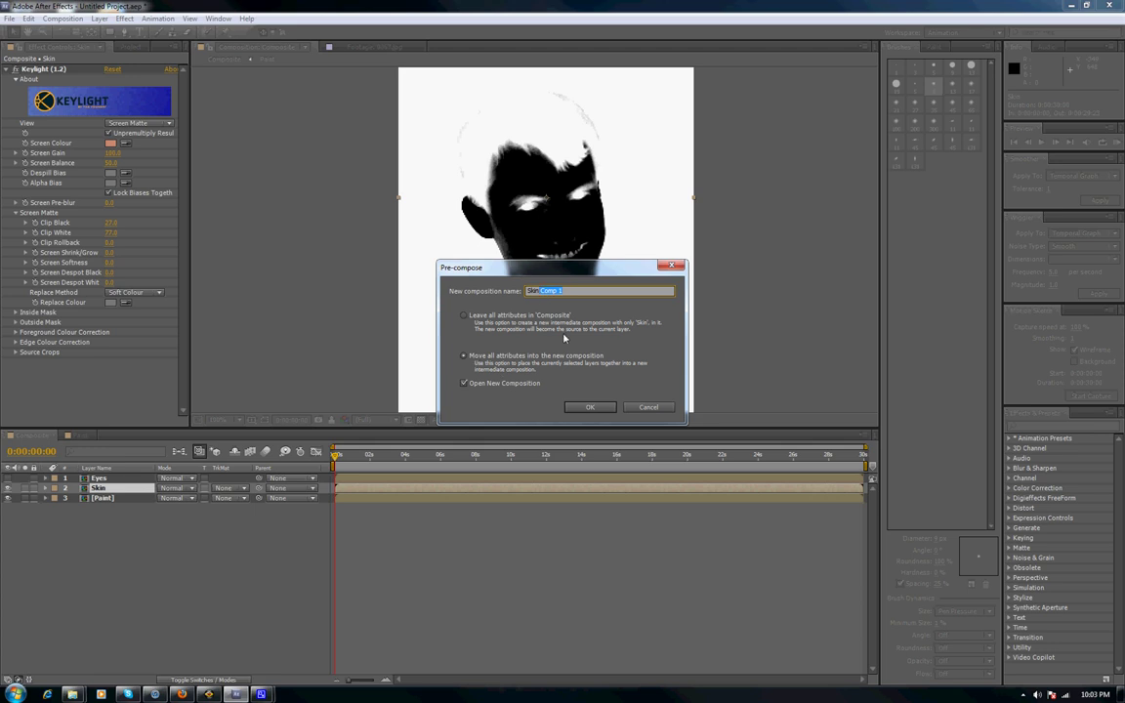
key(BackSpace)
click(591, 409)
Duplicate the keyed Skin layer inside the Skin composition
click(95, 480)
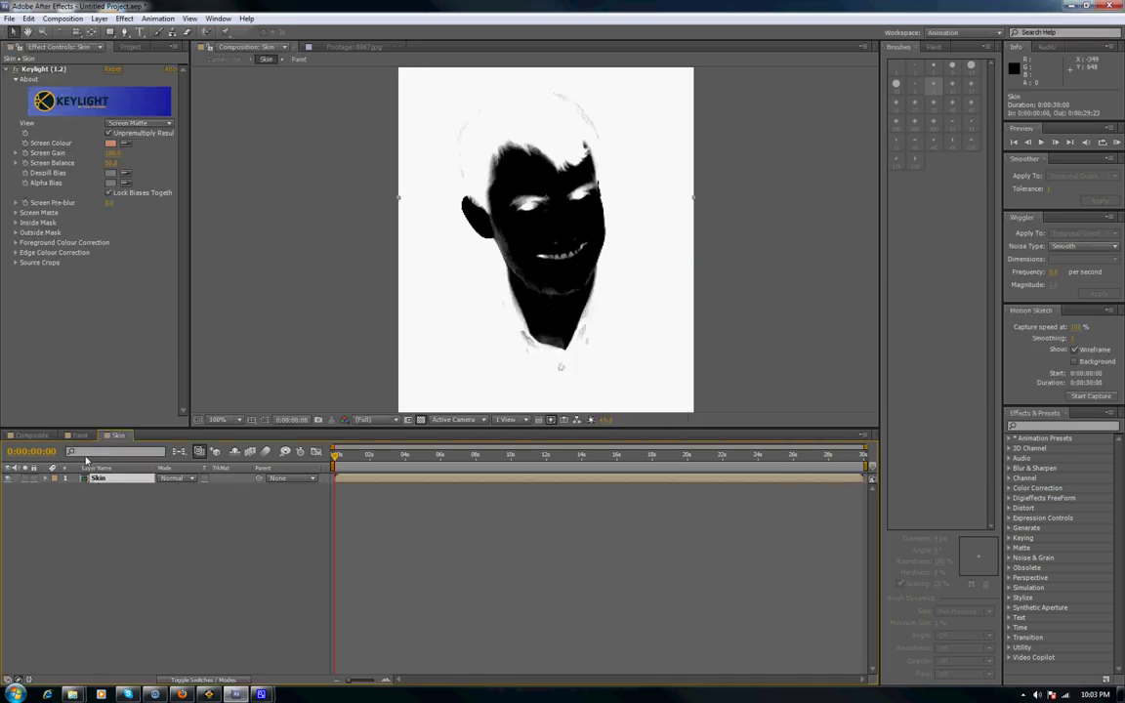
click(28, 18)
click(57, 143)
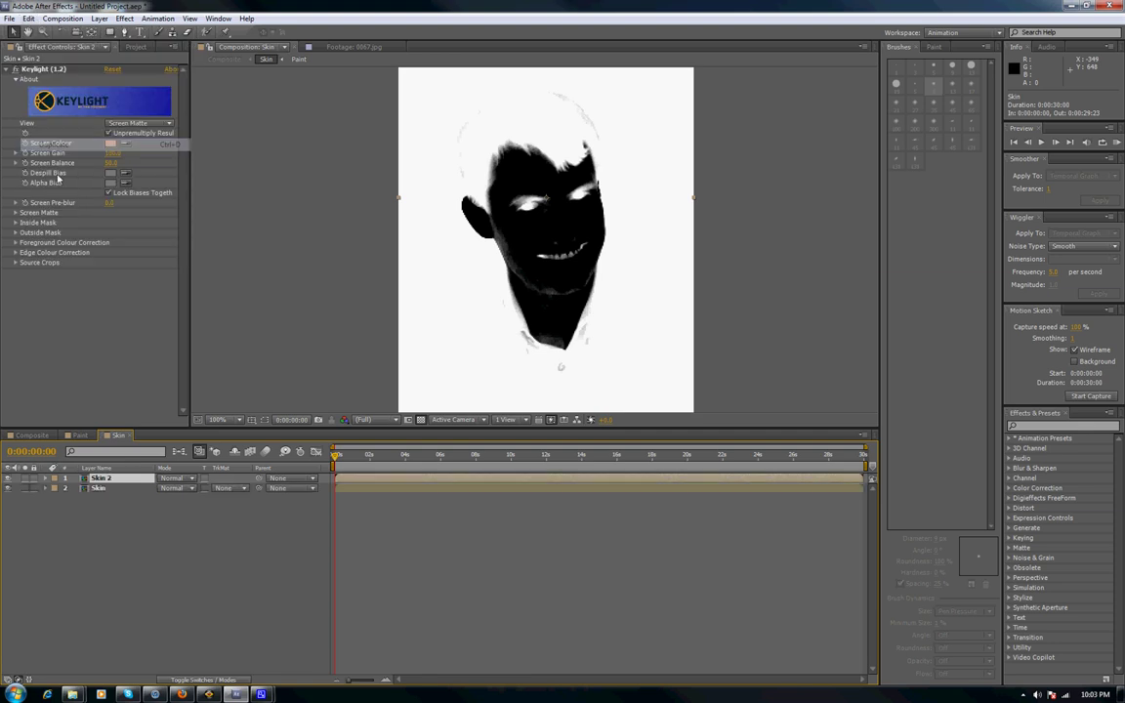
click(103, 515)
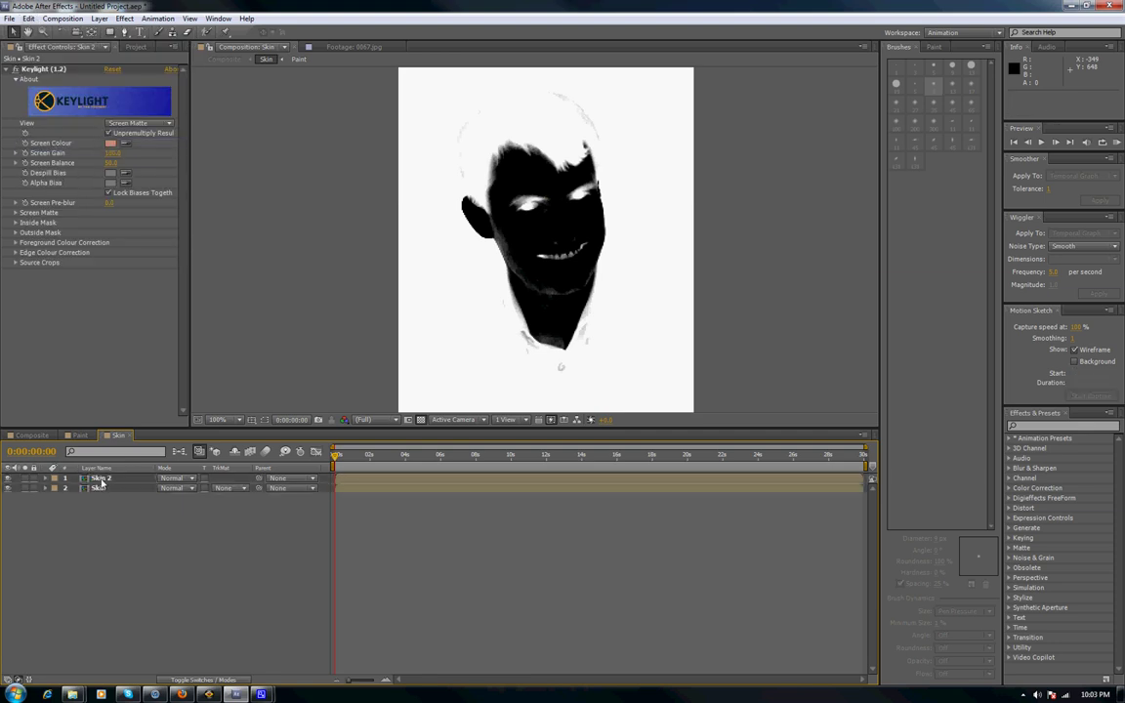
Turn off the Keylight effect on the lower Skin layer in the Skin composition
click(102, 479)
click(97, 487)
key(Return)
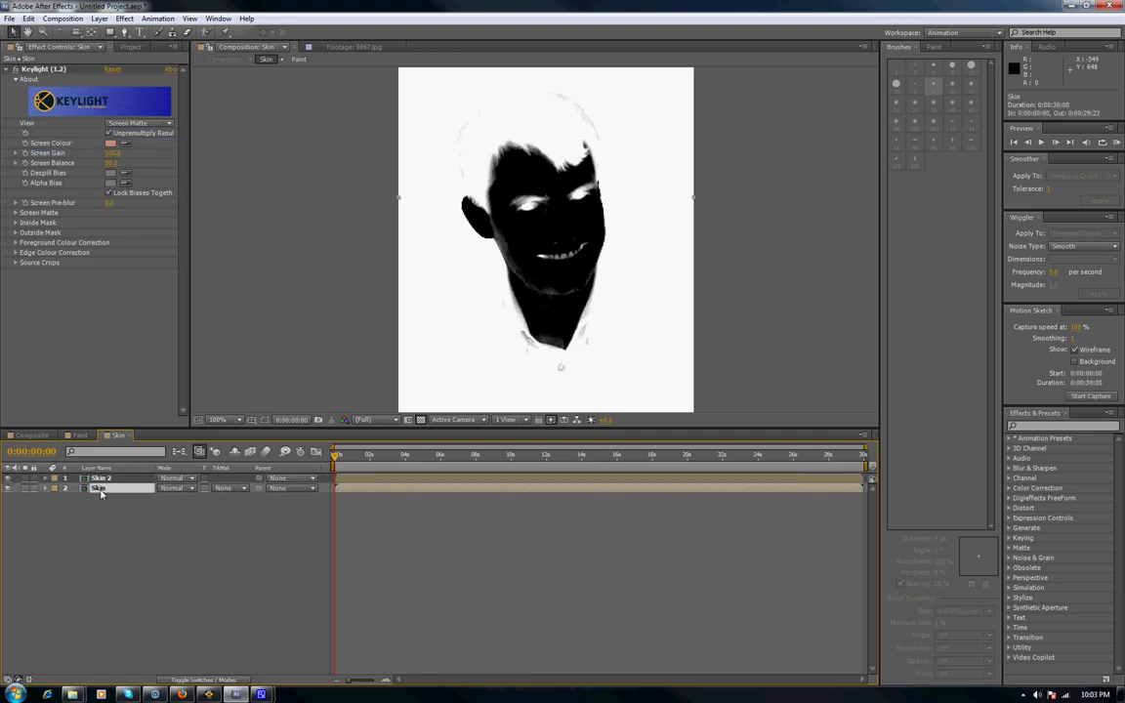
click(17, 69)
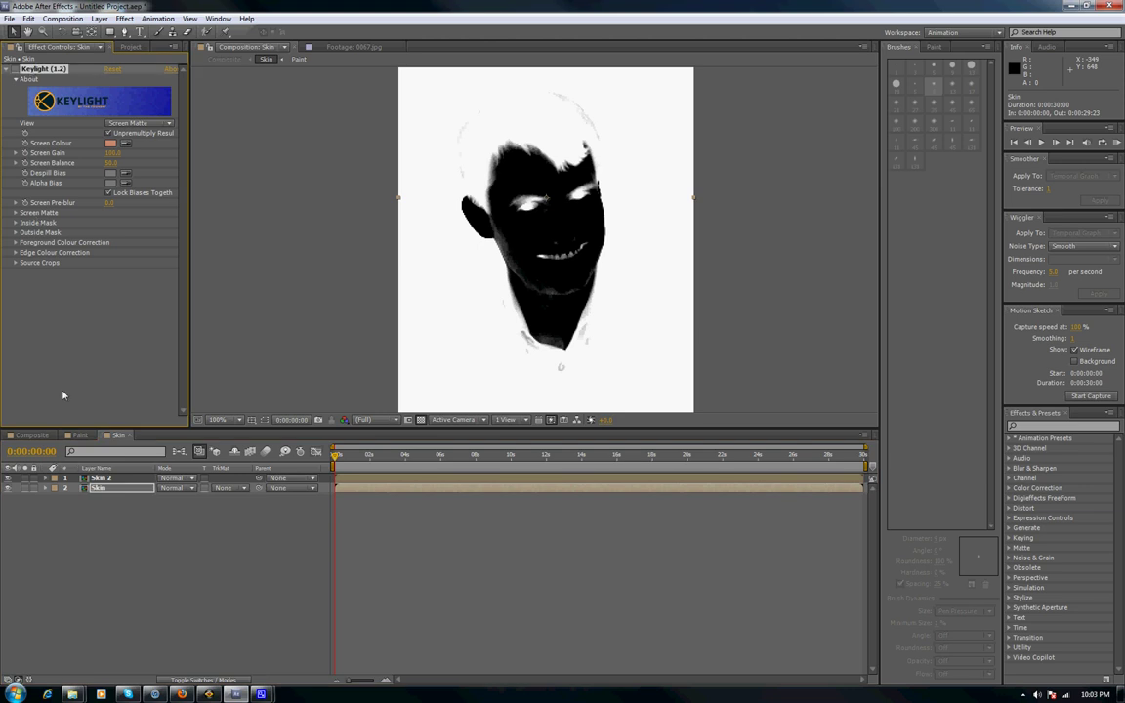
click(97, 460)
Set the lower Skin layer's track matte to Luma Inverted Matte "Skin 2" and check the isolated skin
click(105, 478)
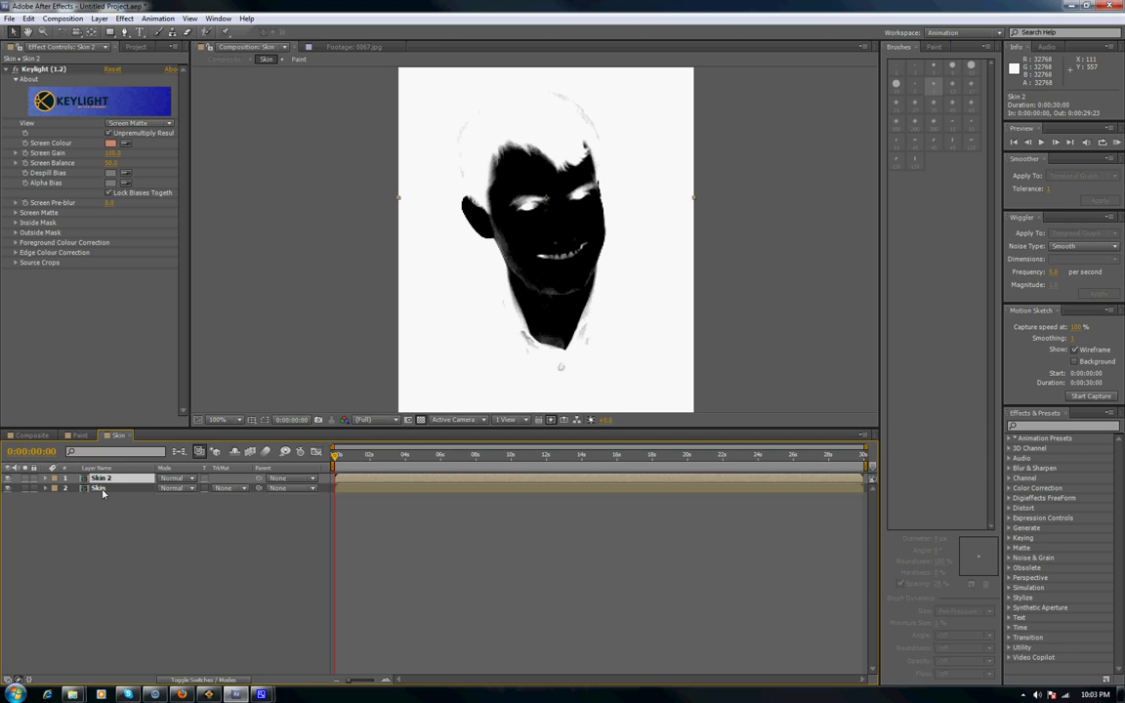
click(97, 488)
click(244, 488)
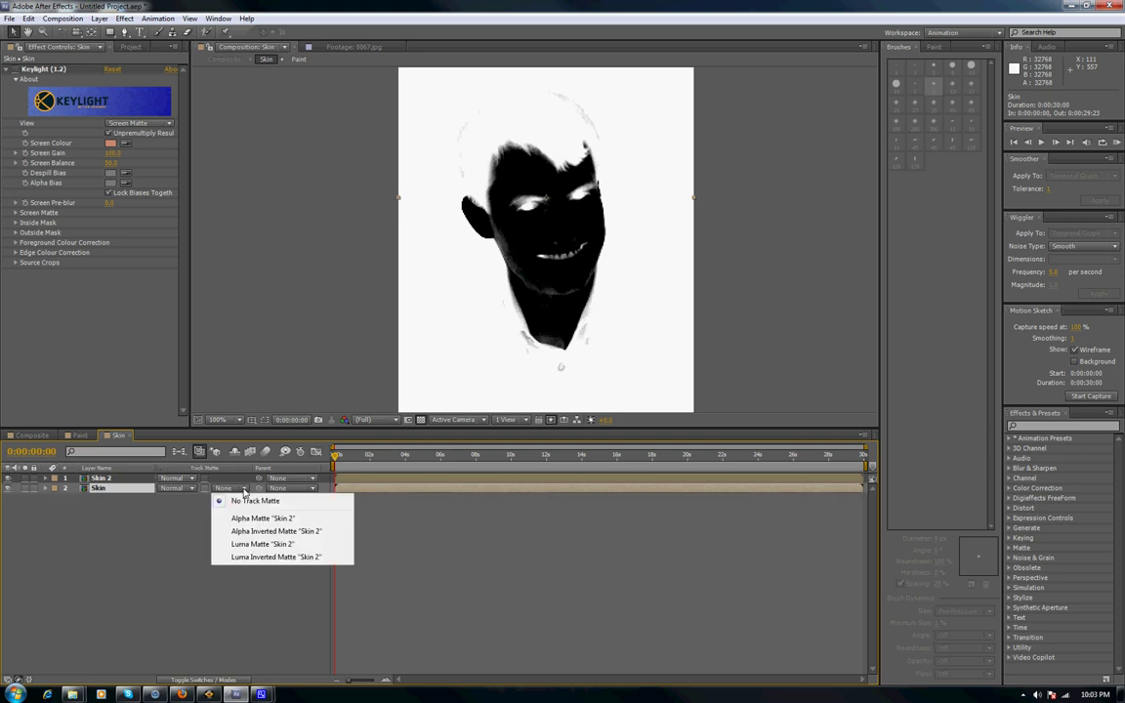
click(244, 558)
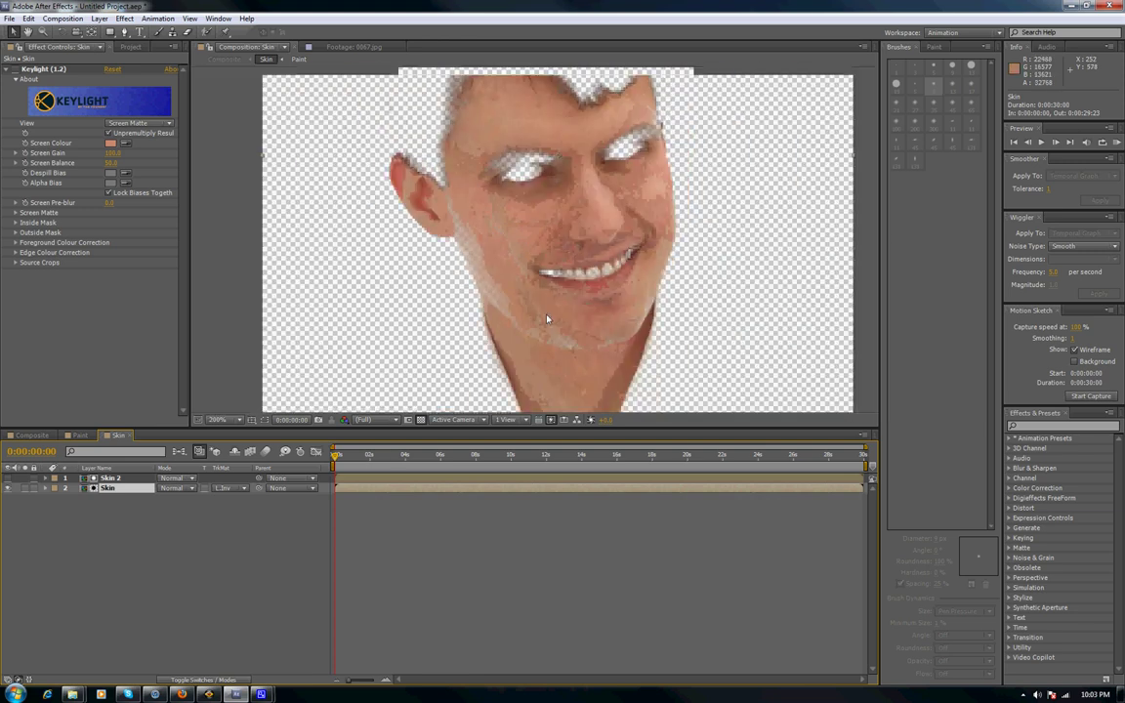
scroll(564, 273, up, 1)
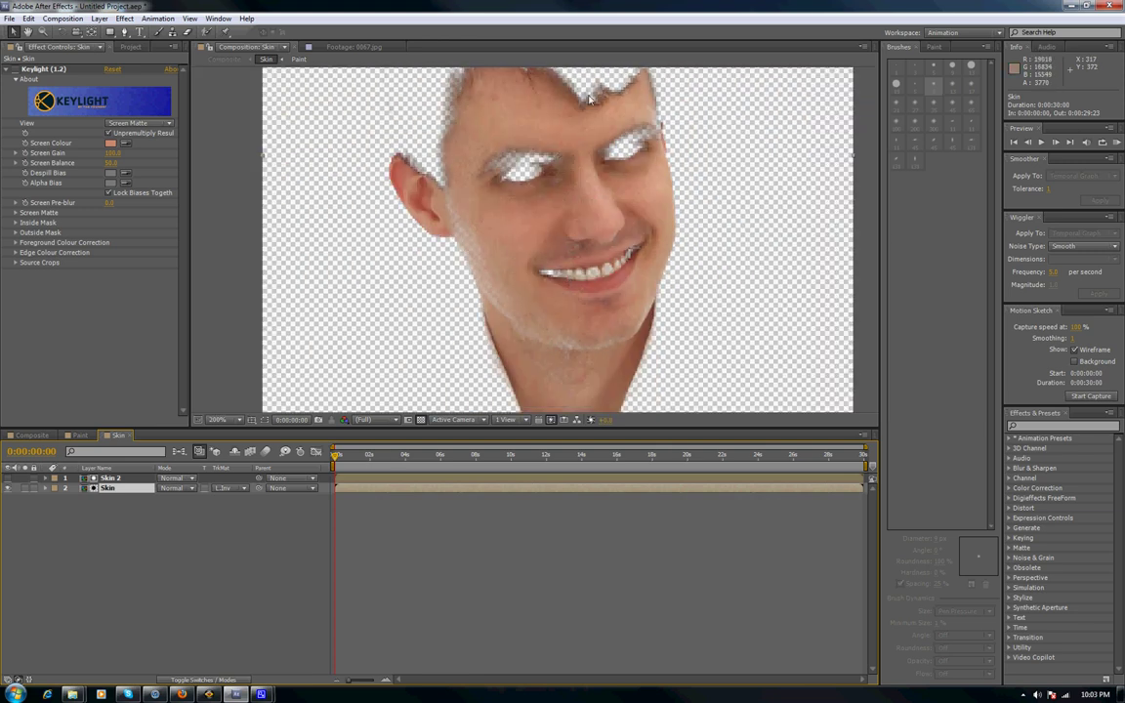
Return to the Composite composition and hide the Paint layer to view the isolated skin alone
click(80, 435)
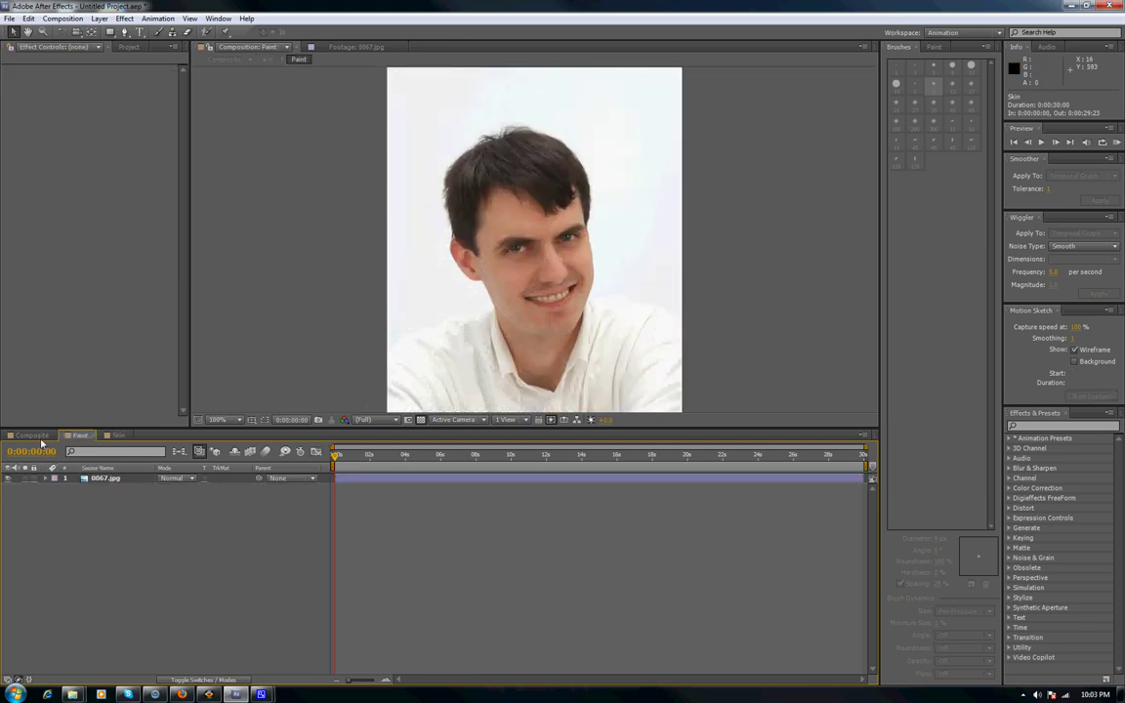
click(31, 436)
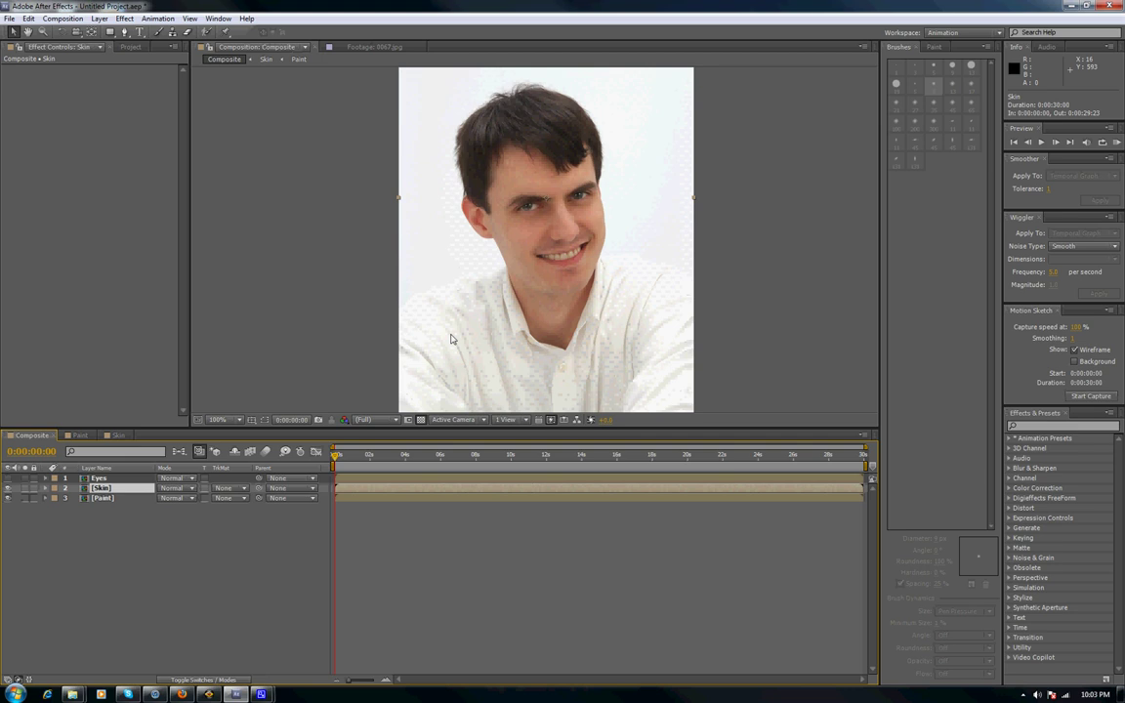
click(8, 498)
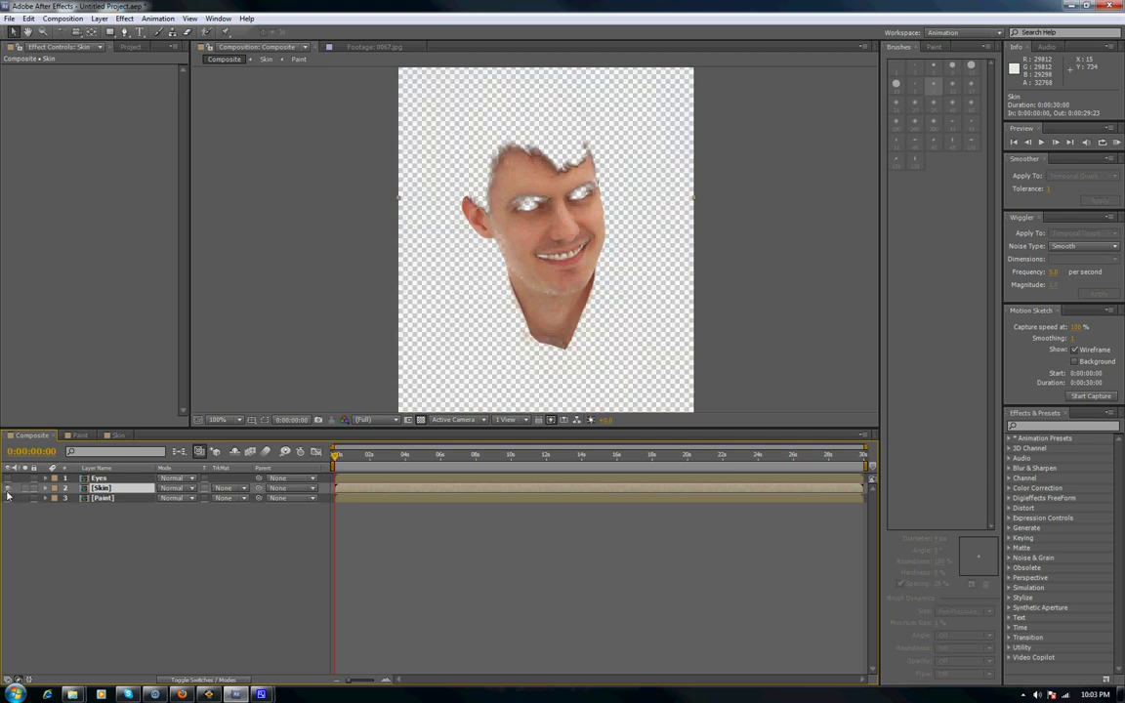
scroll(532, 259, up, 2)
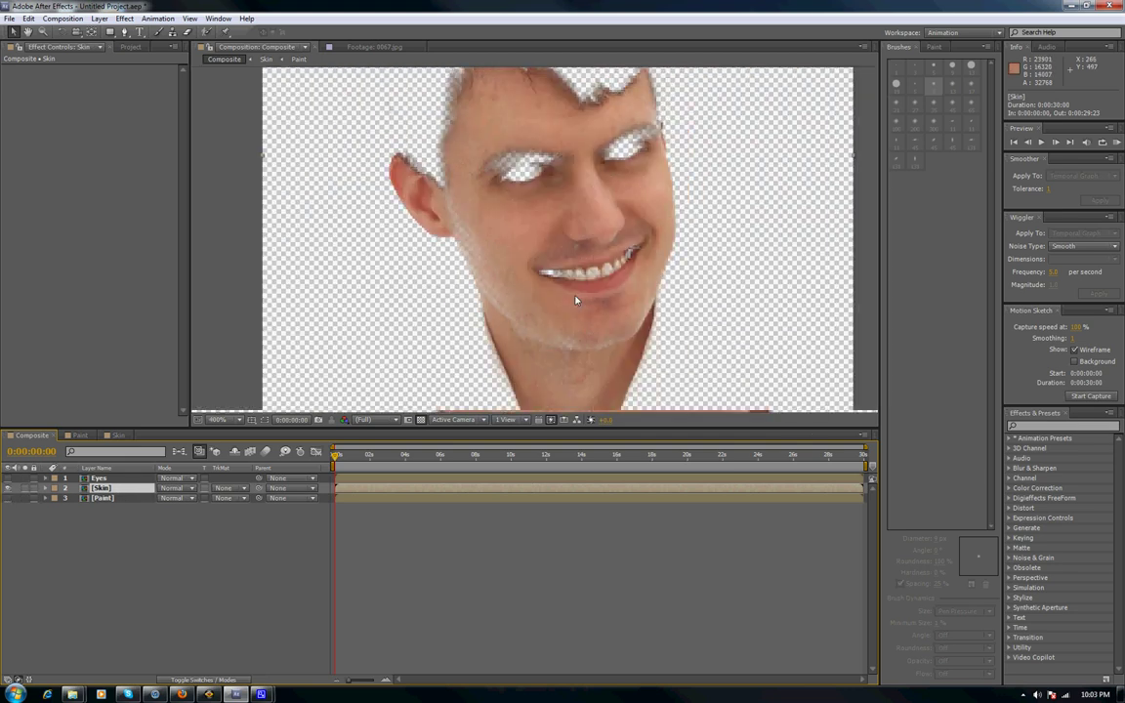
Apply Gaussian Blur to the Skin layer in Composite with a Blurriness of 0.8
click(124, 18)
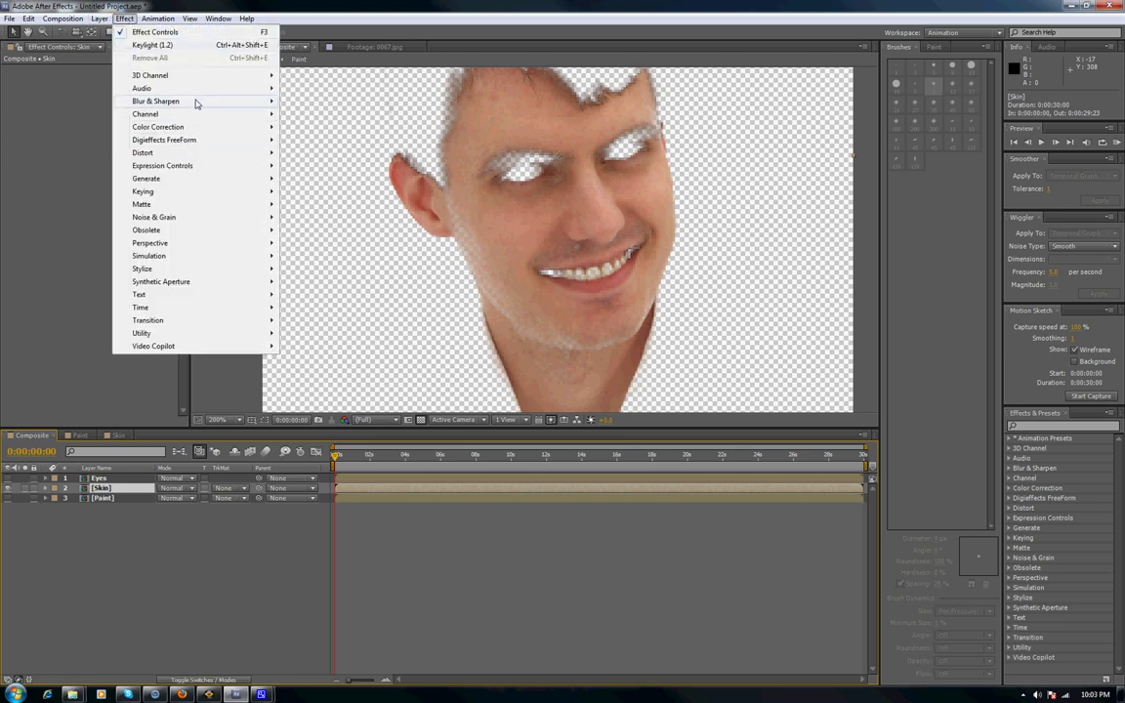
mouse_move(195, 104)
click(313, 197)
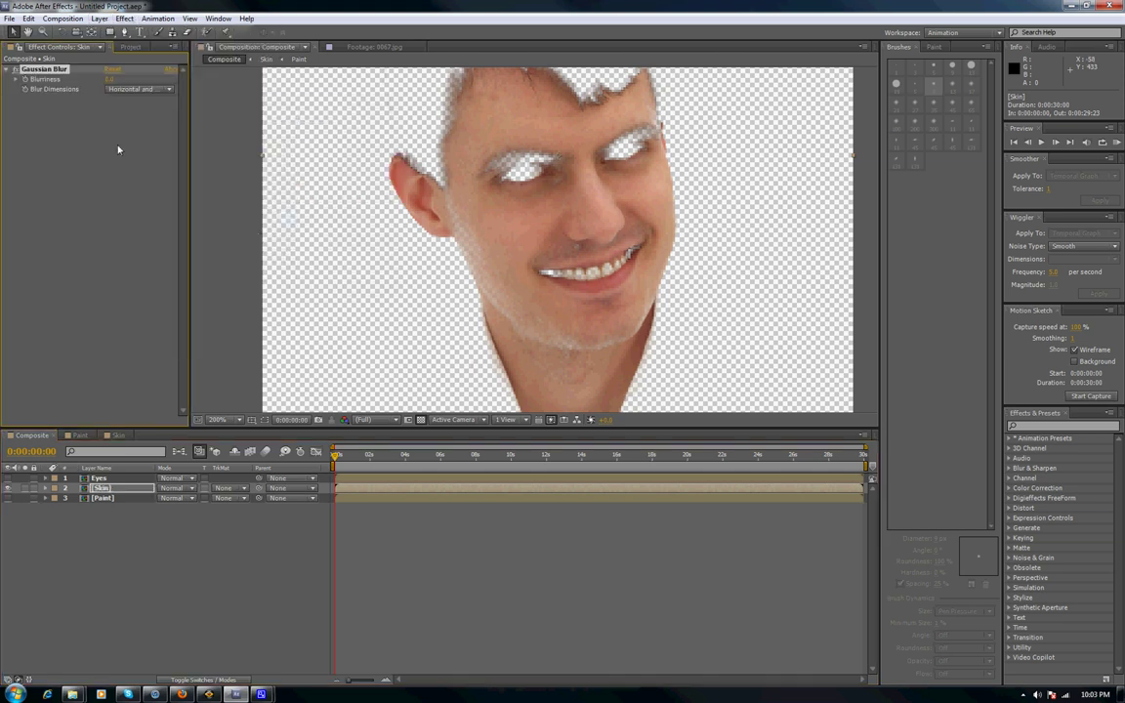
click(109, 79)
text(6.8)
key(Return)
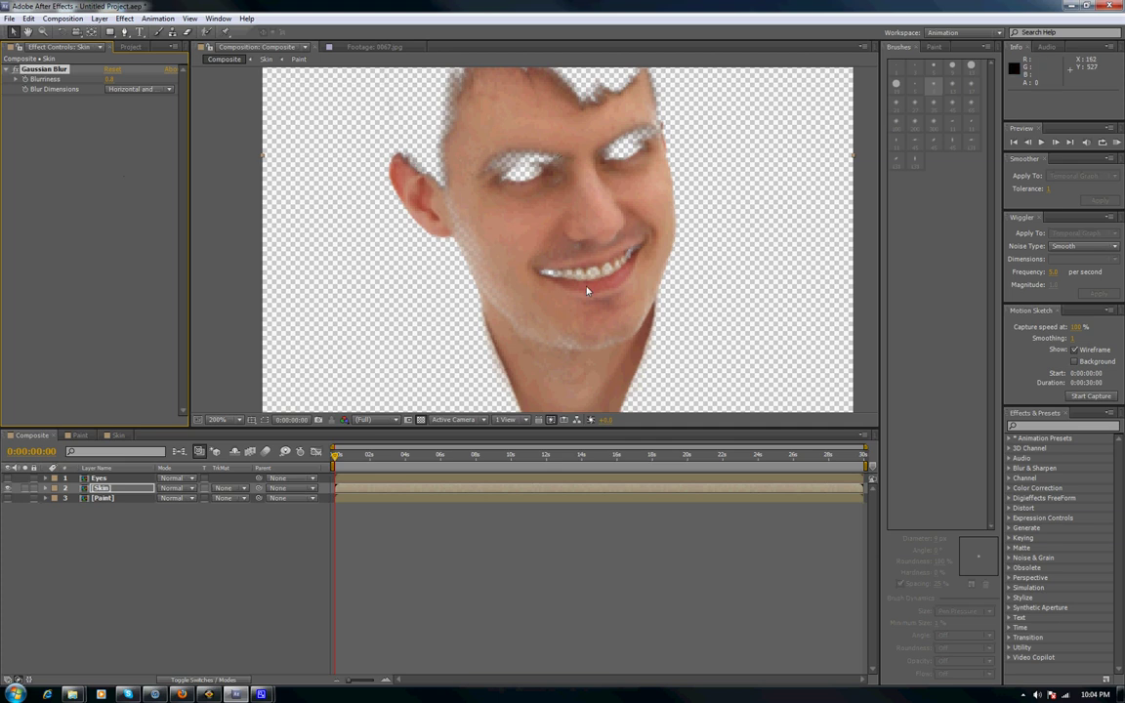
Show the Paint layer again beneath the blurred Skin layer and inspect the softened face
click(9, 499)
scroll(497, 310, down, 1)
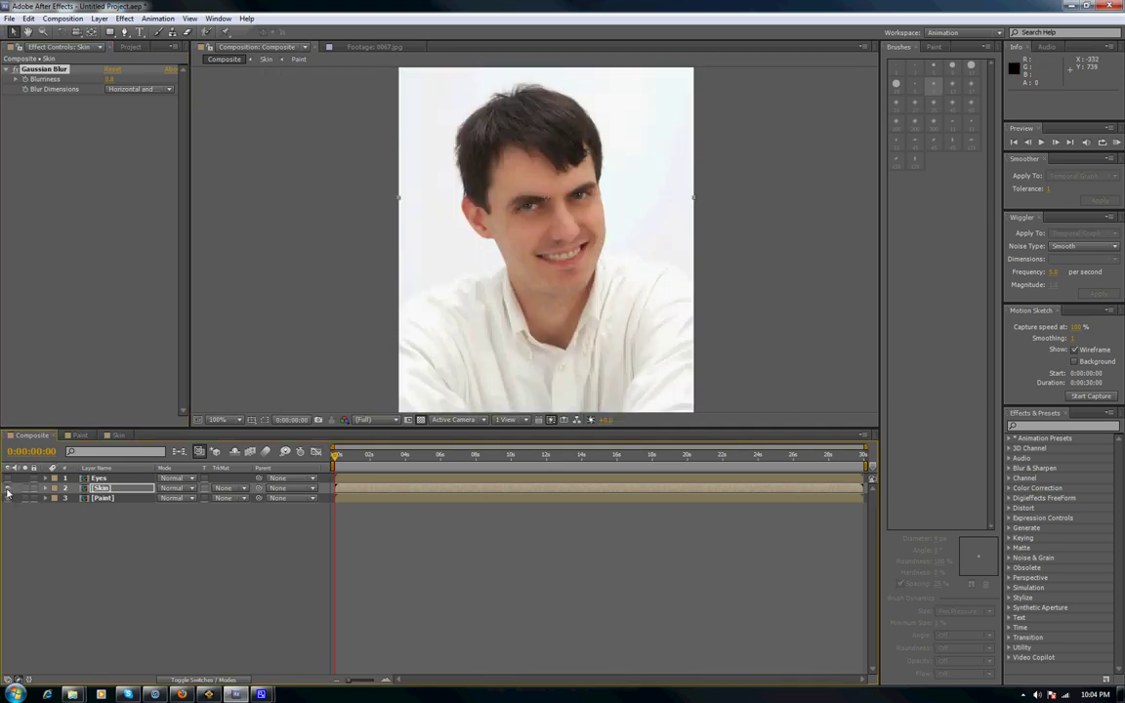
scroll(436, 300, up, 1)
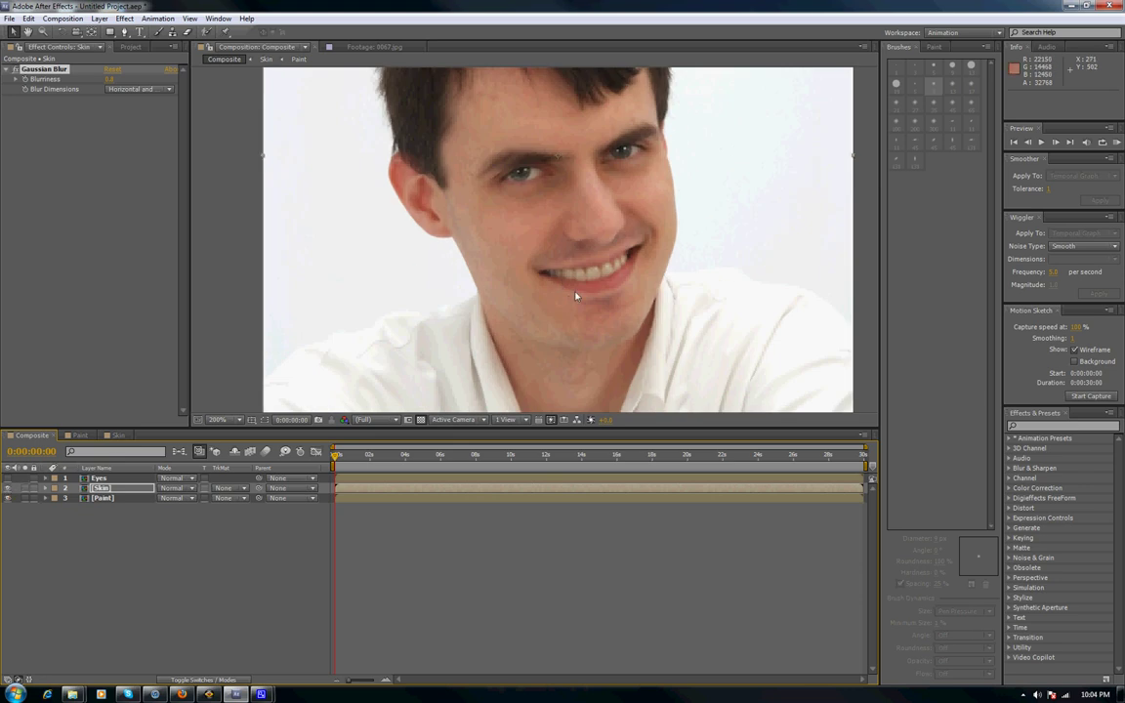
Set the Skin layer's Opacity to 70% and inspect the softened face
click(45, 489)
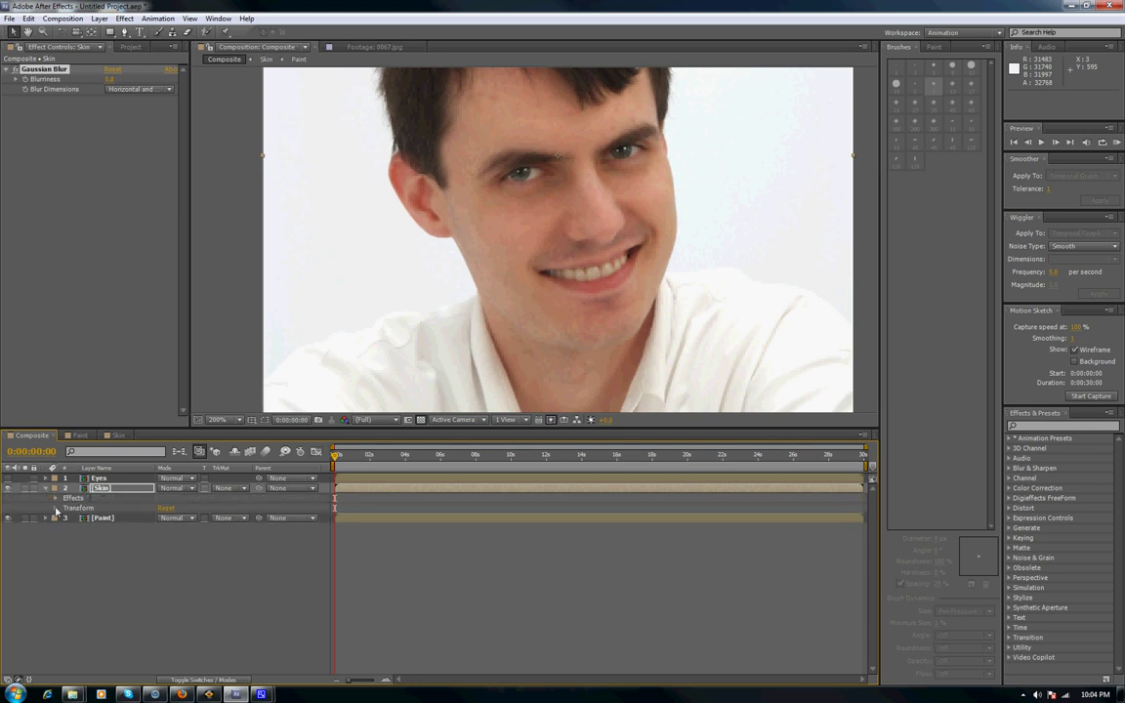
click(55, 508)
click(166, 559)
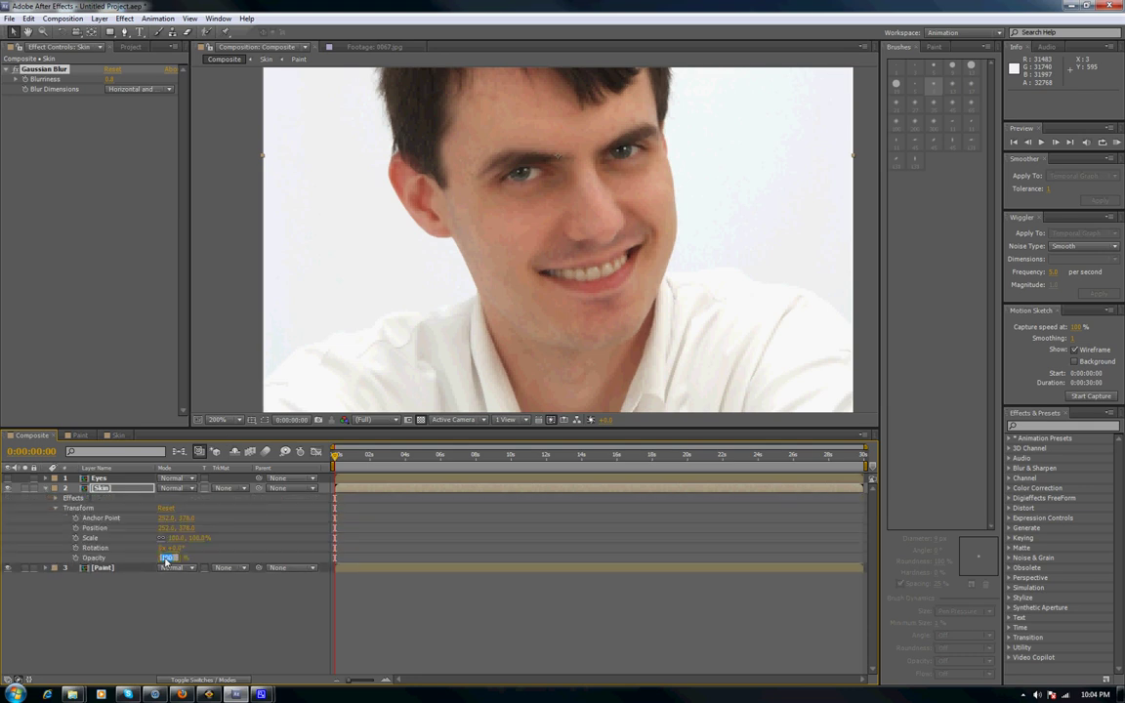
key(Return)
scroll(580, 281, up, 2)
scroll(433, 238, down, 4)
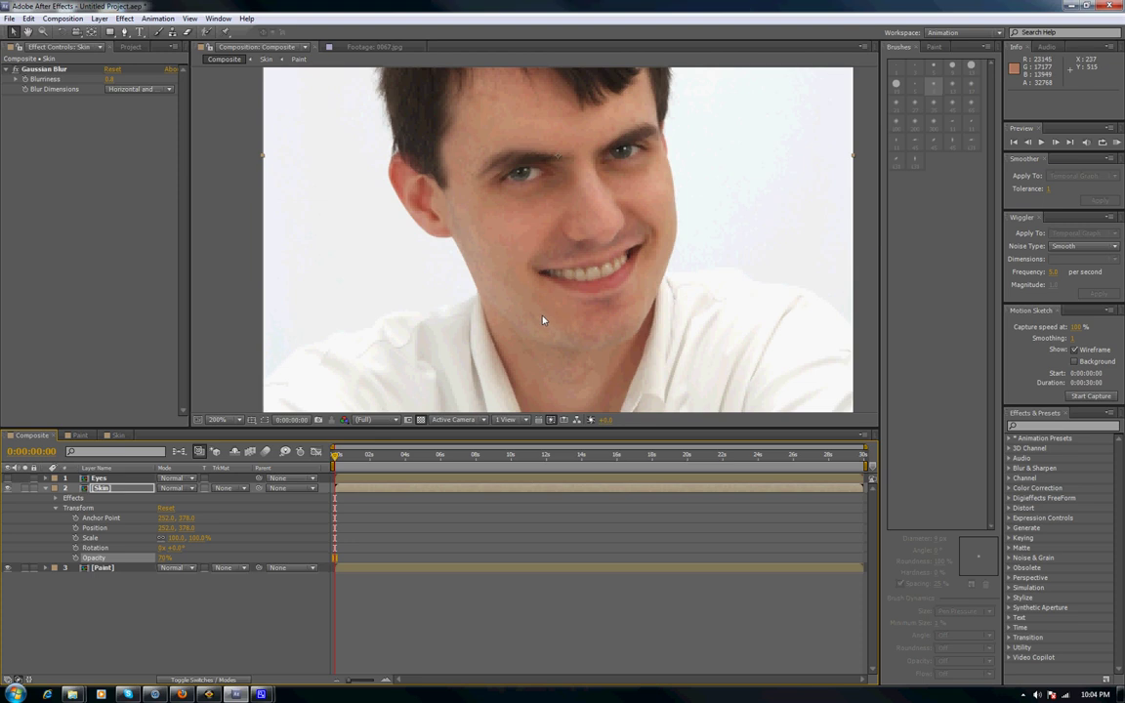
scroll(566, 295, down, 1)
scroll(567, 294, up, 1)
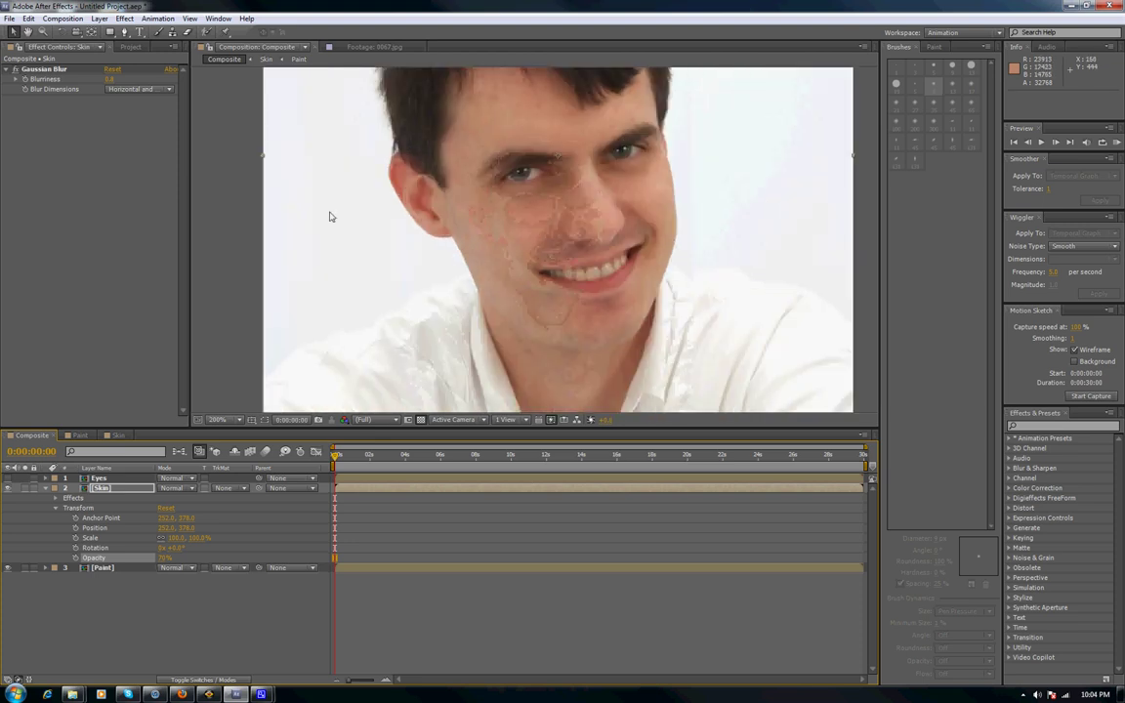
key(Return)
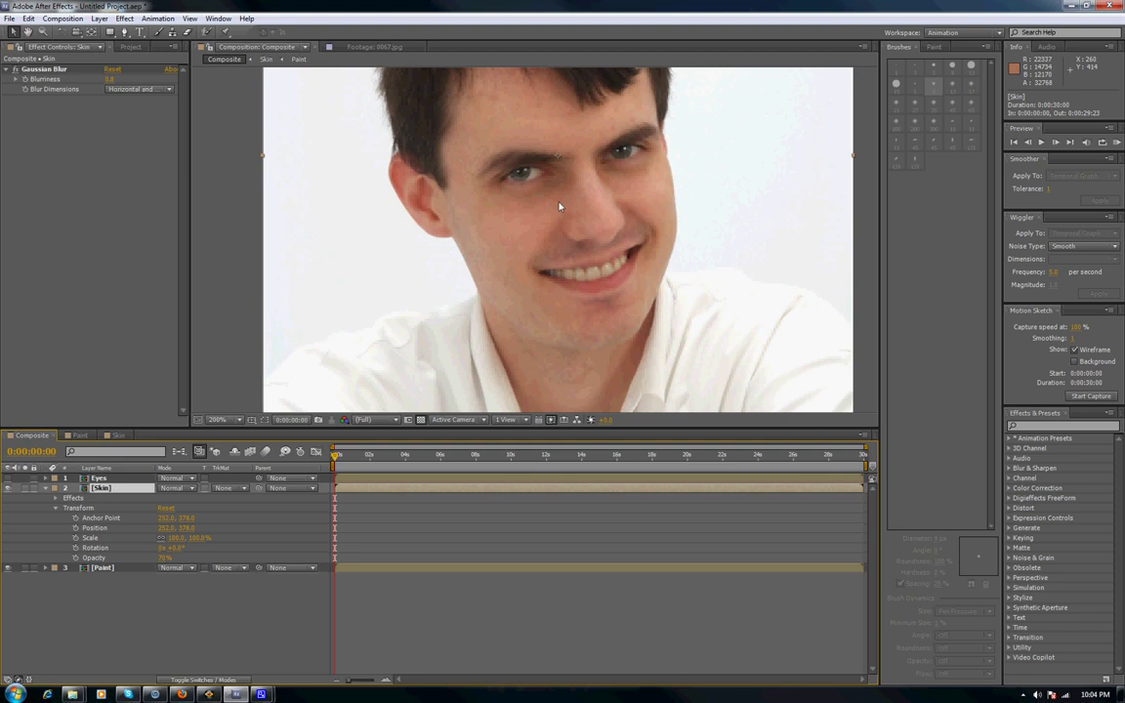
Apply the Curves color correction effect to the Skin layer
click(119, 19)
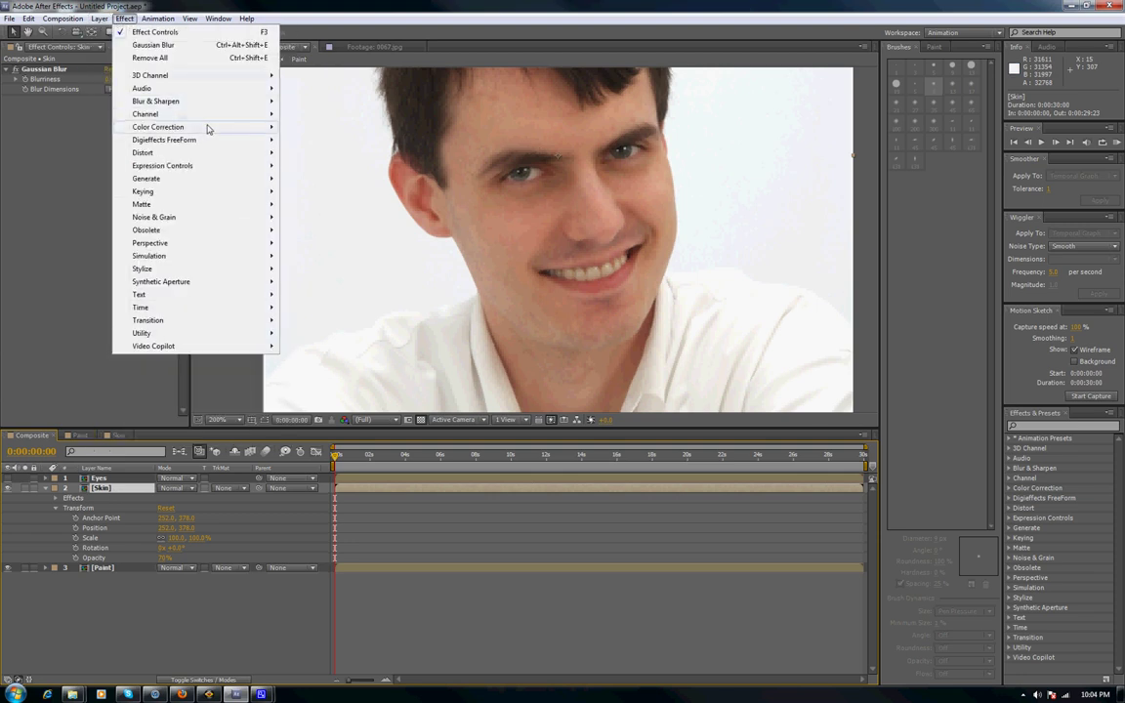
mouse_move(235, 127)
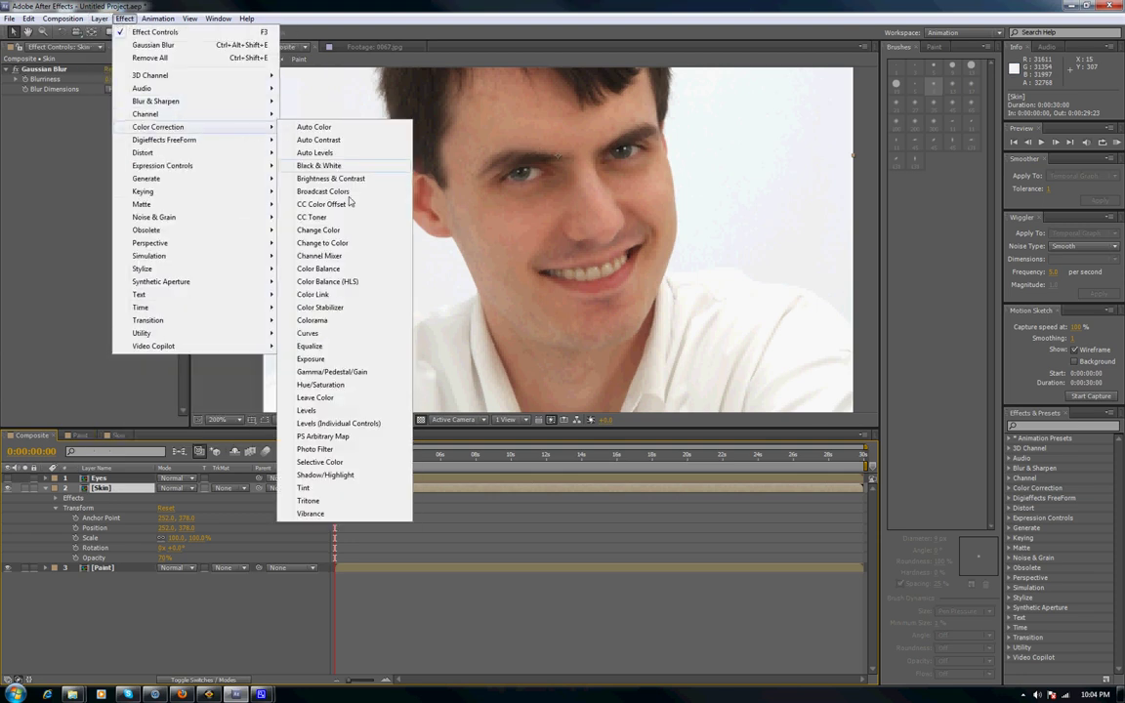
click(311, 333)
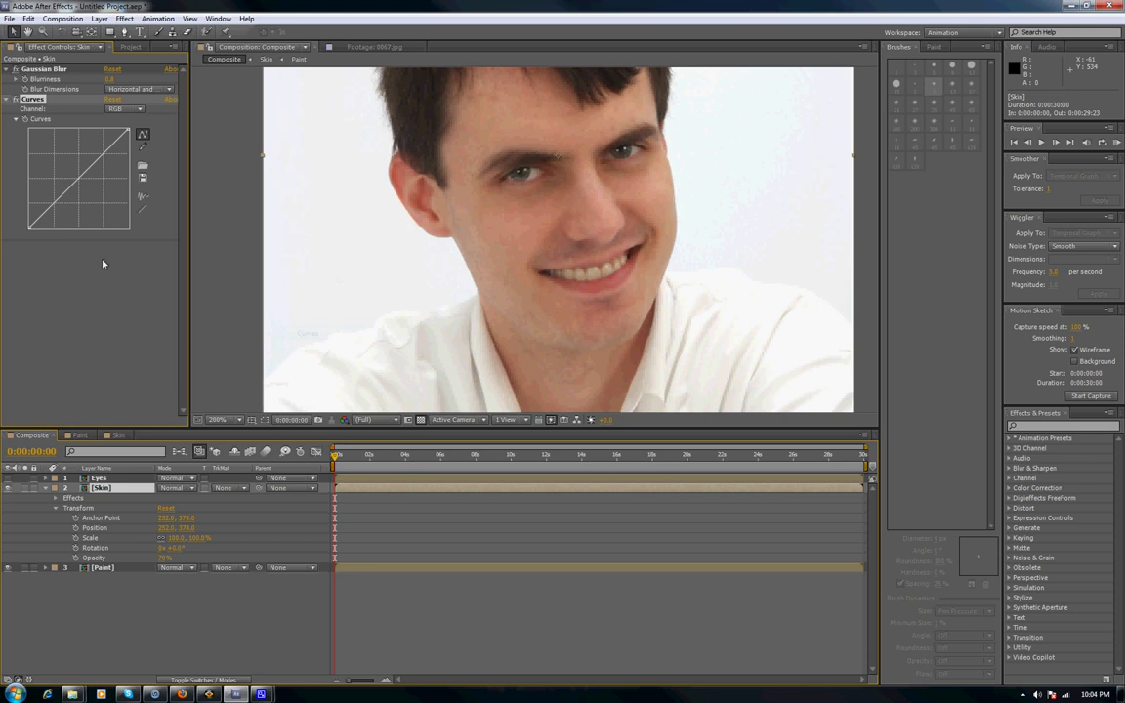
click(88, 335)
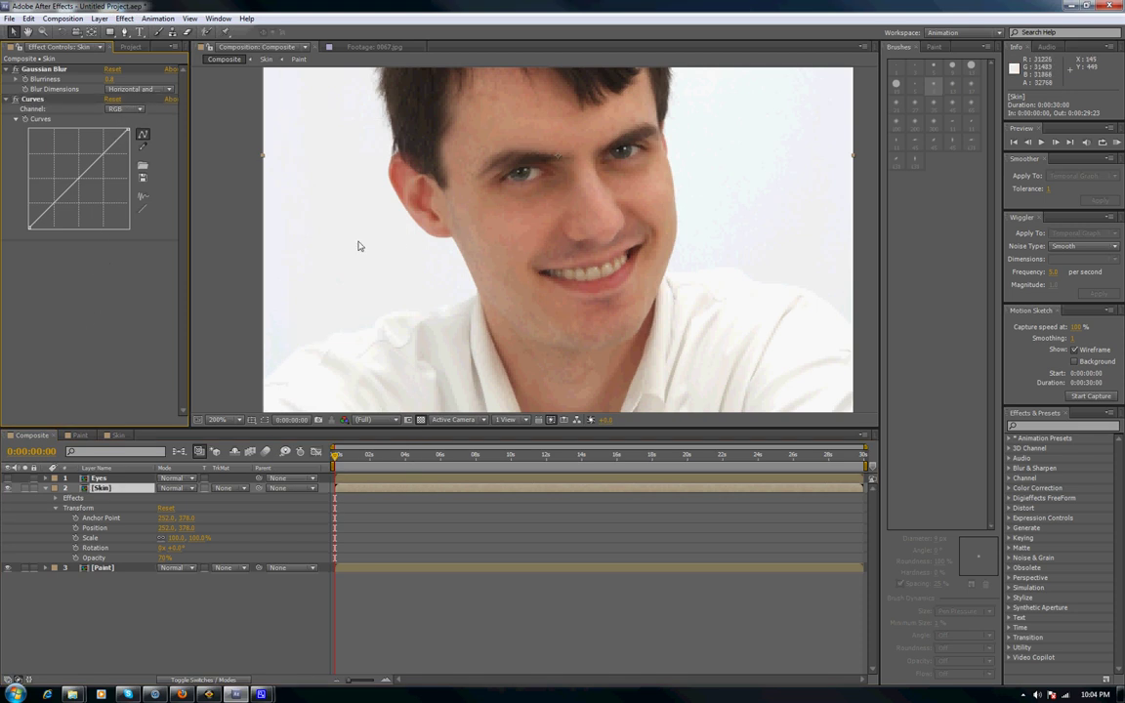
Pull the midpoint of the Red channel curve slightly down on the Skin layer and check the skin tone
click(119, 110)
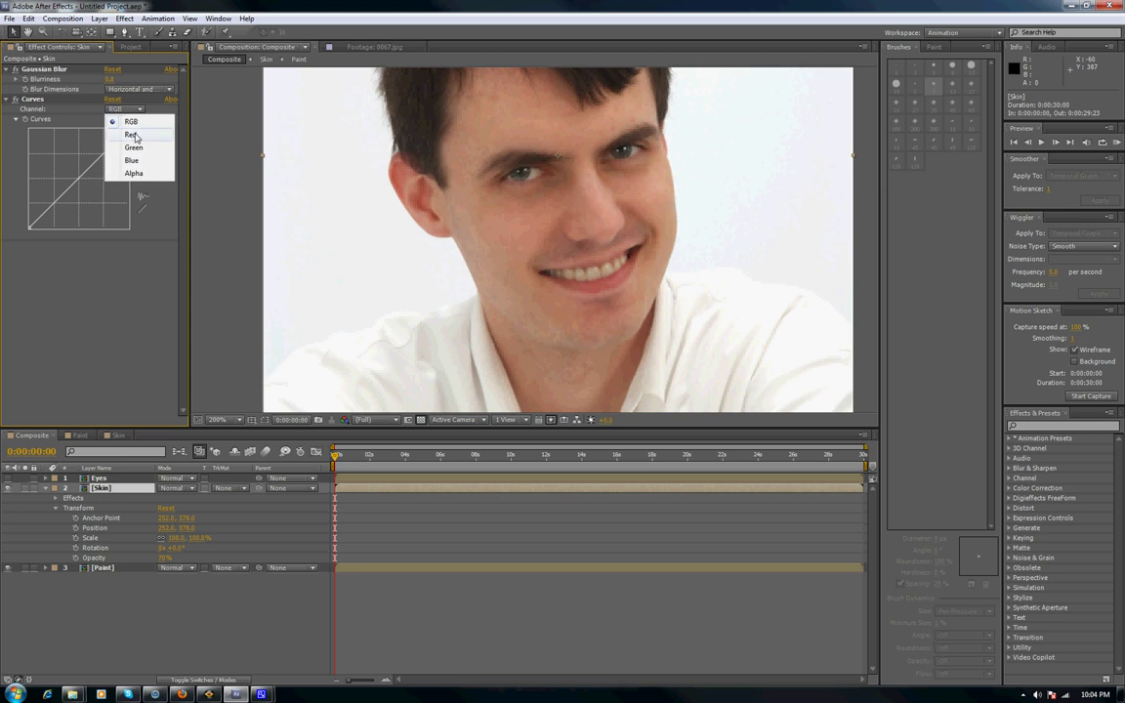
click(127, 134)
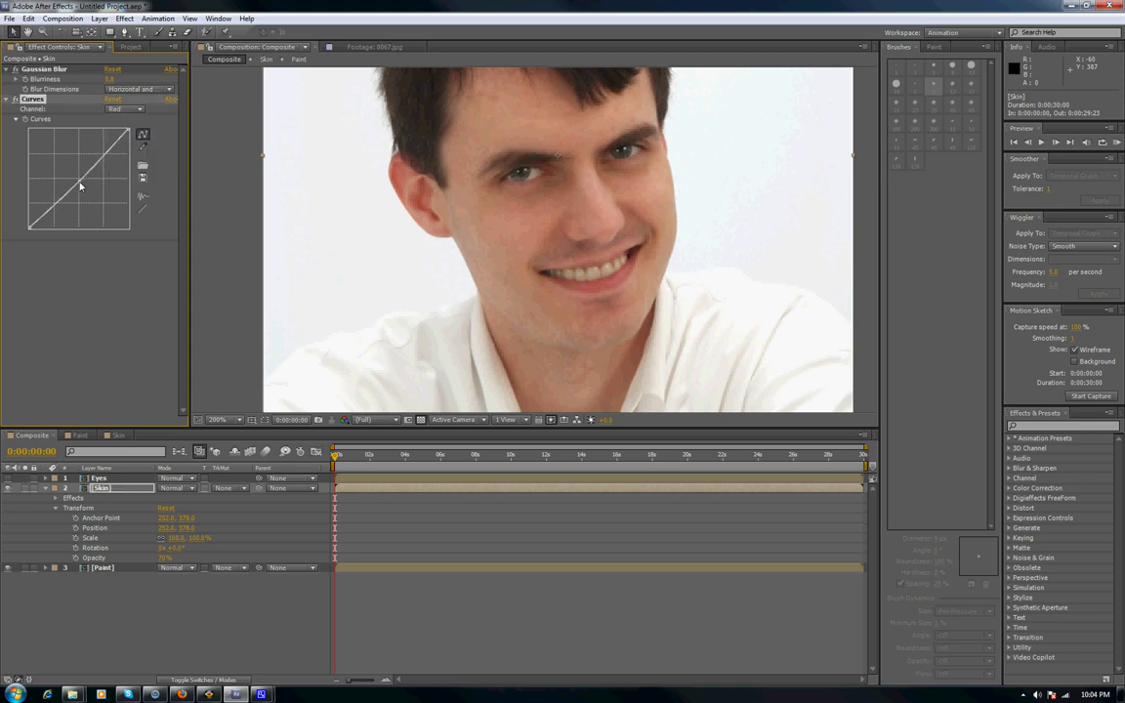
drag(80, 186, 82, 188)
scroll(522, 215, down, 1)
scroll(522, 214, up, 1)
Fine-tune the midpoints of the Green and Blue channel curves on the Skin layer, ending back on the Red channel
click(117, 109)
click(122, 135)
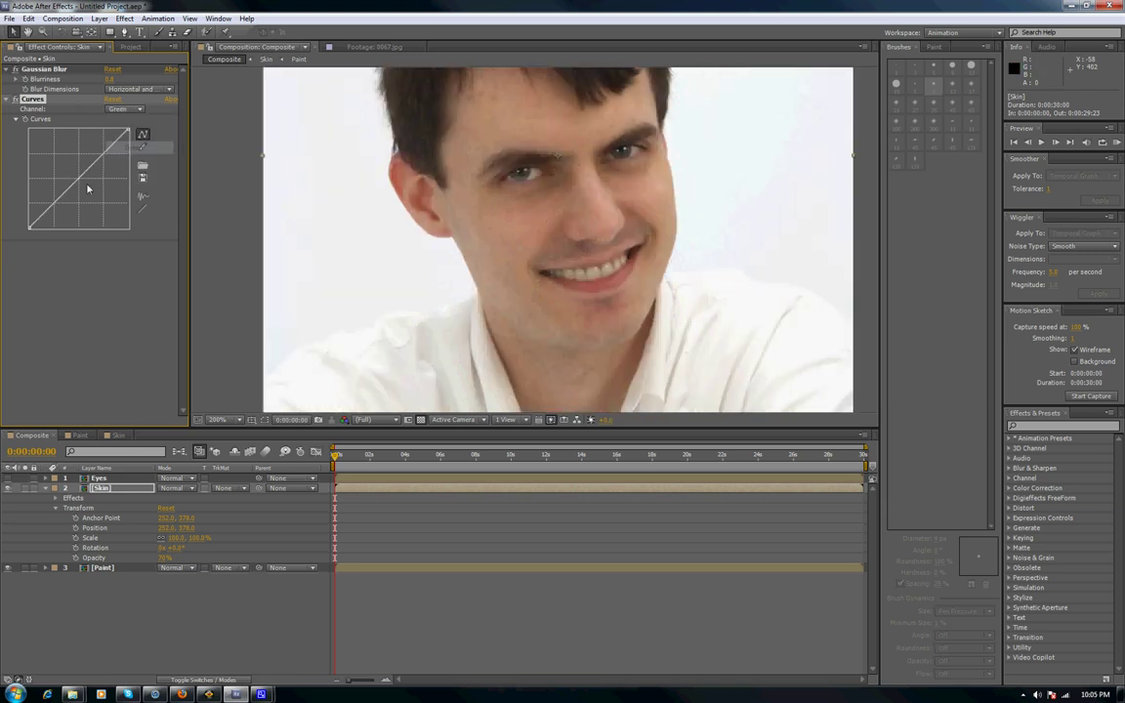
drag(81, 184, 79, 181)
click(125, 109)
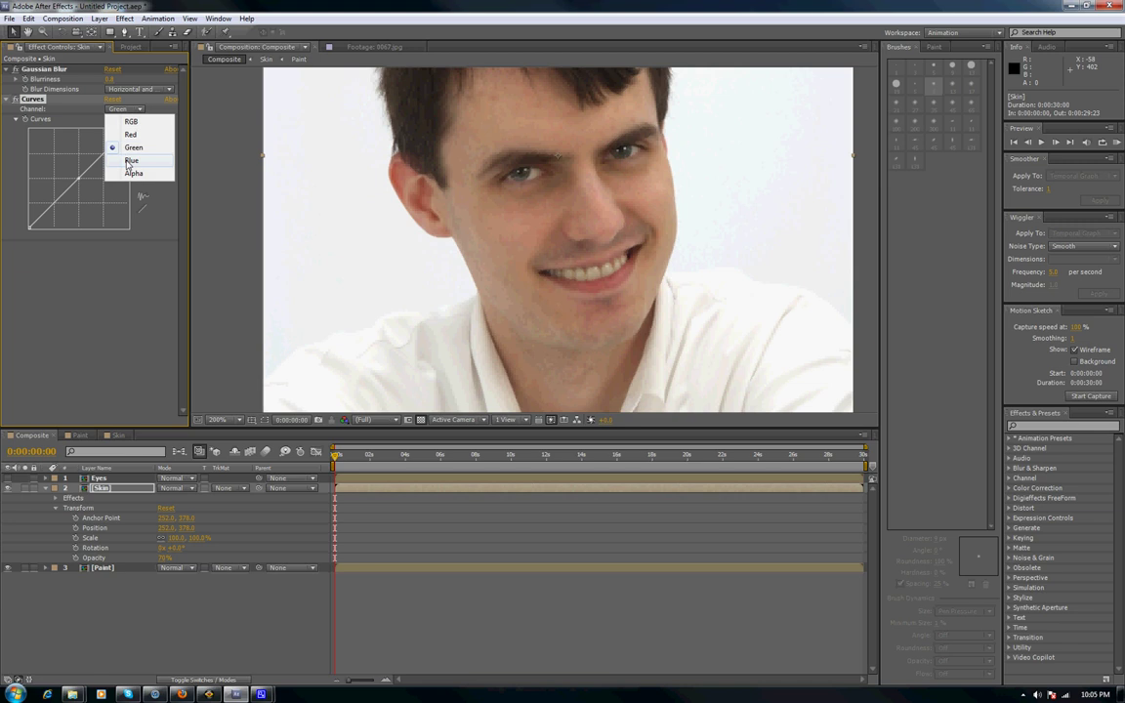
click(131, 160)
drag(79, 179, 80, 184)
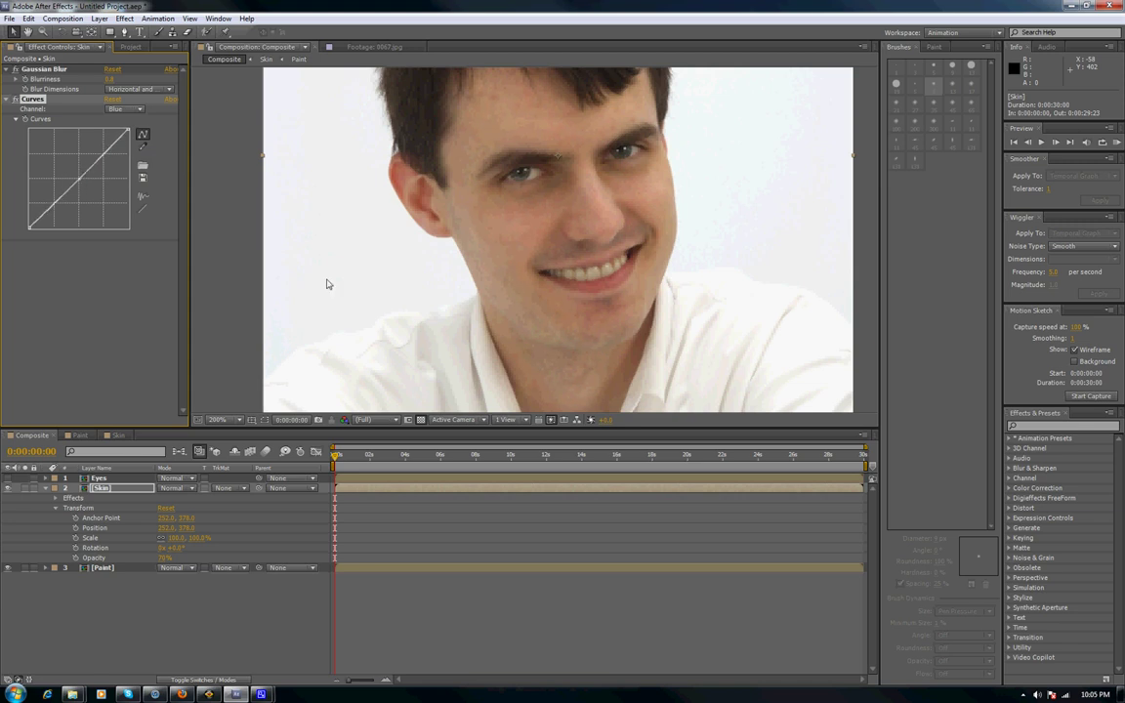
scroll(578, 233, down, 1)
scroll(575, 253, up, 1)
click(122, 110)
click(125, 132)
Apply Hue/Saturation to the Skin layer with Master Saturation at -11 and Master Lightness at 5
click(124, 18)
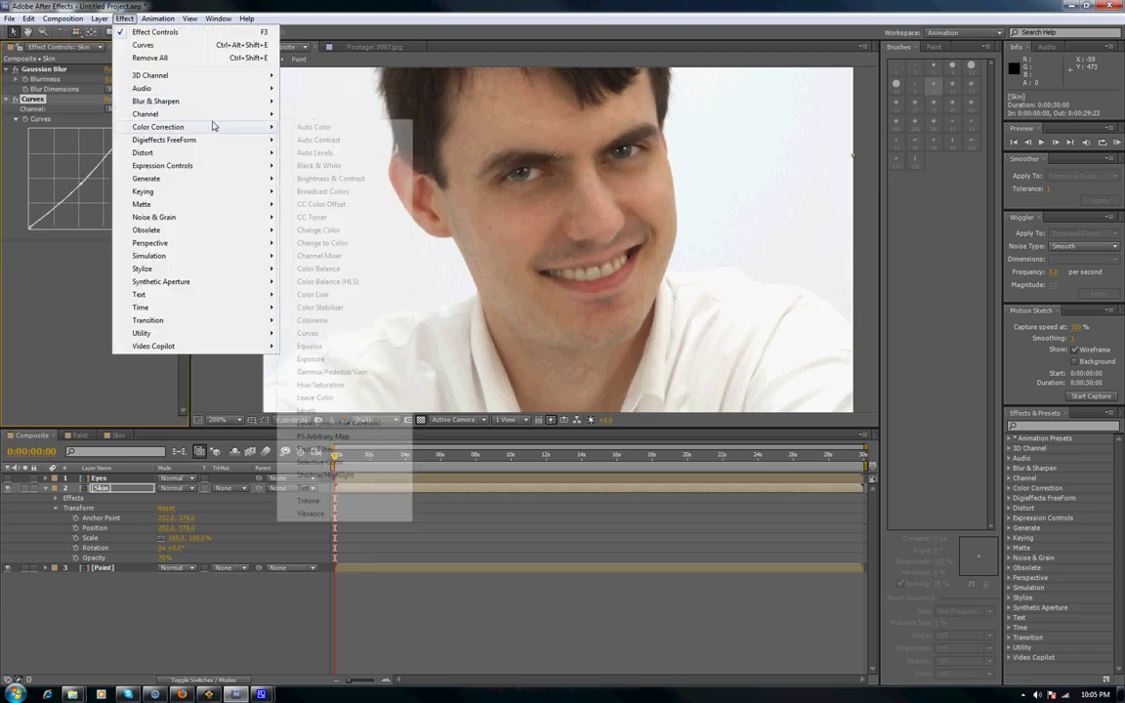
mouse_move(219, 135)
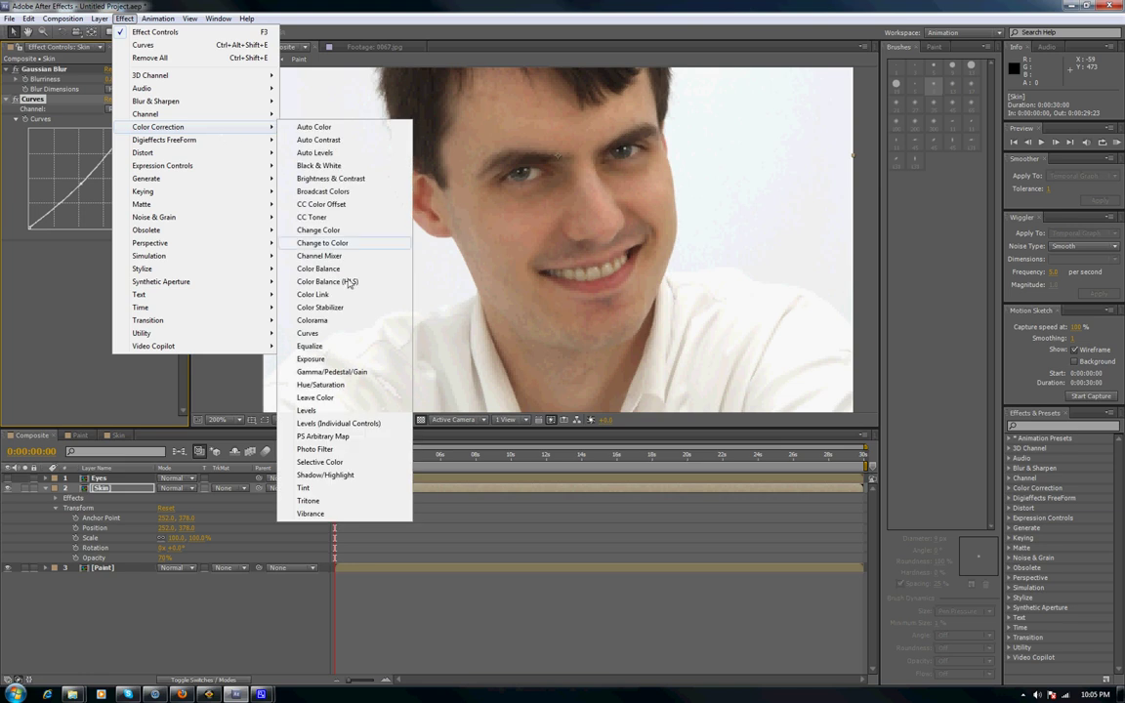
click(322, 384)
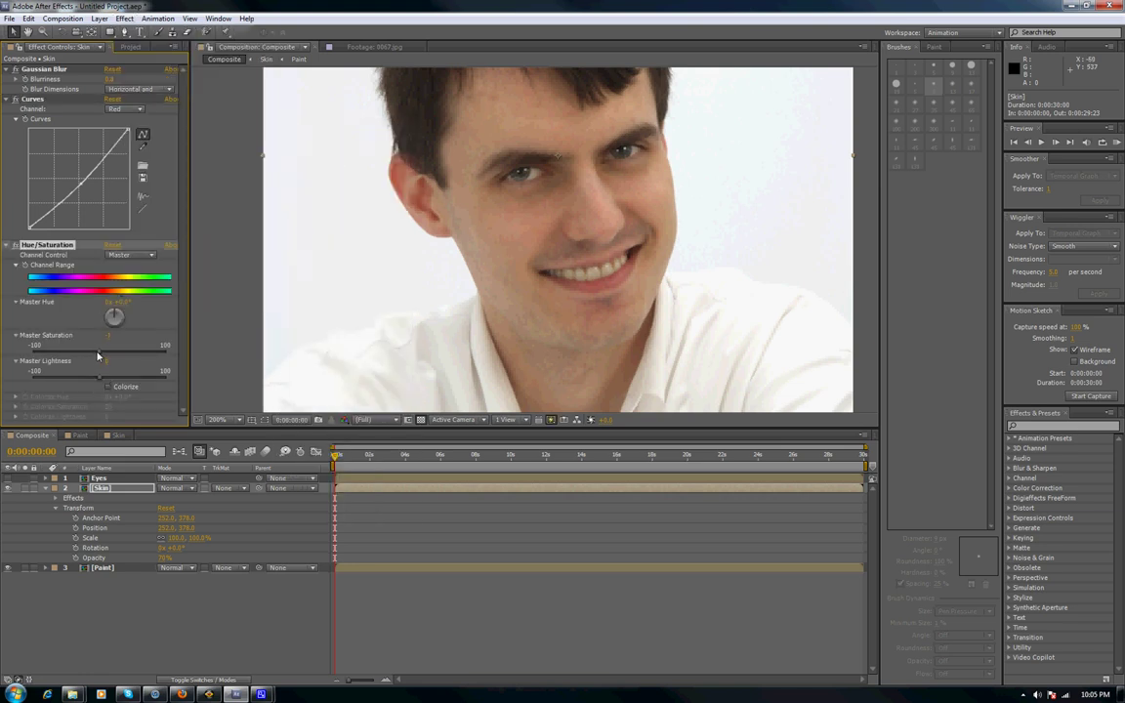
drag(97, 356, 94, 358)
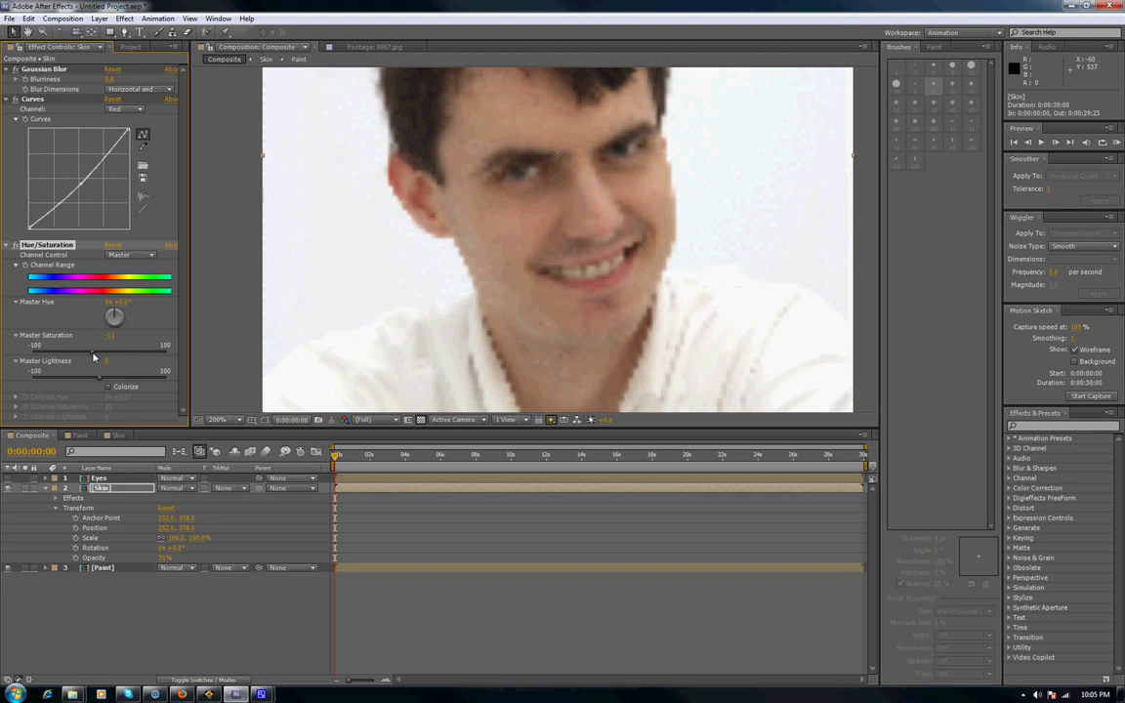
drag(100, 378, 106, 381)
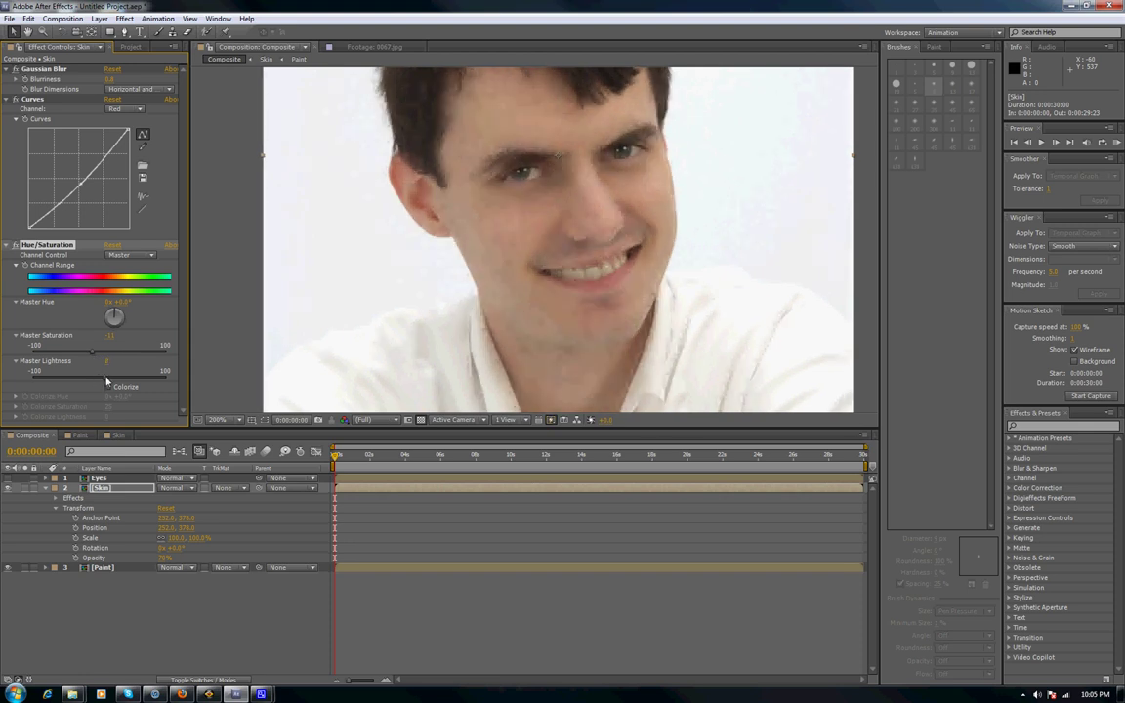
drag(106, 380, 104, 383)
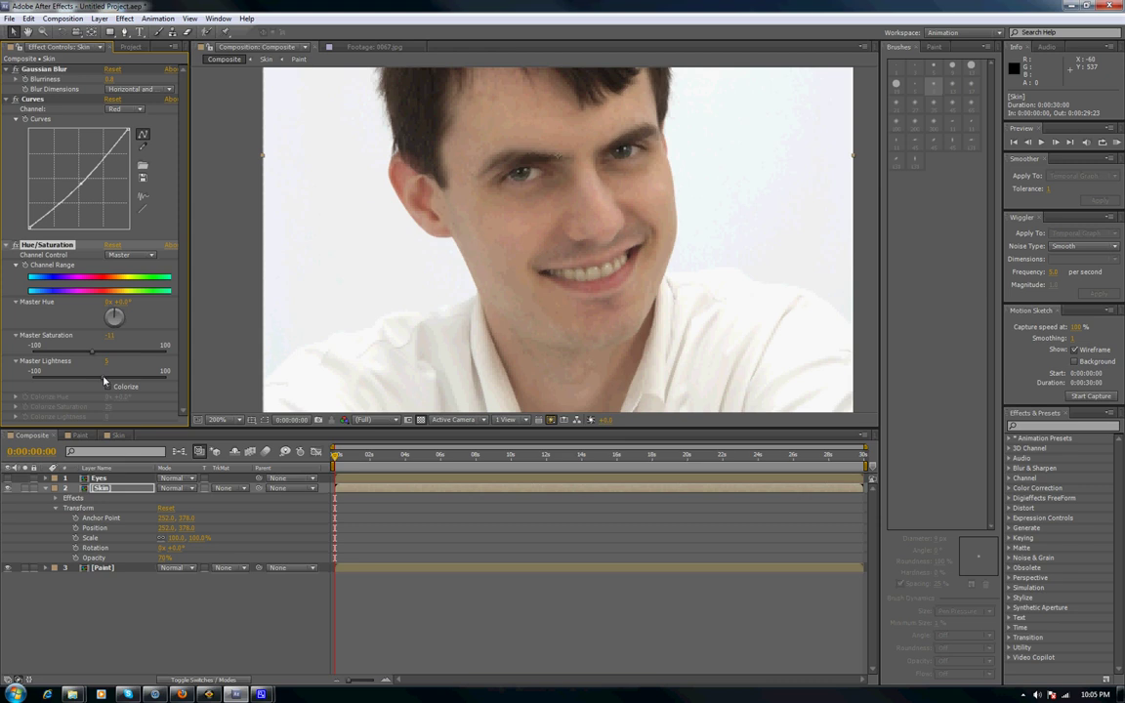
scroll(534, 242, down, 1)
scroll(505, 254, up, 1)
scroll(516, 281, down, 1)
scroll(516, 282, up, 1)
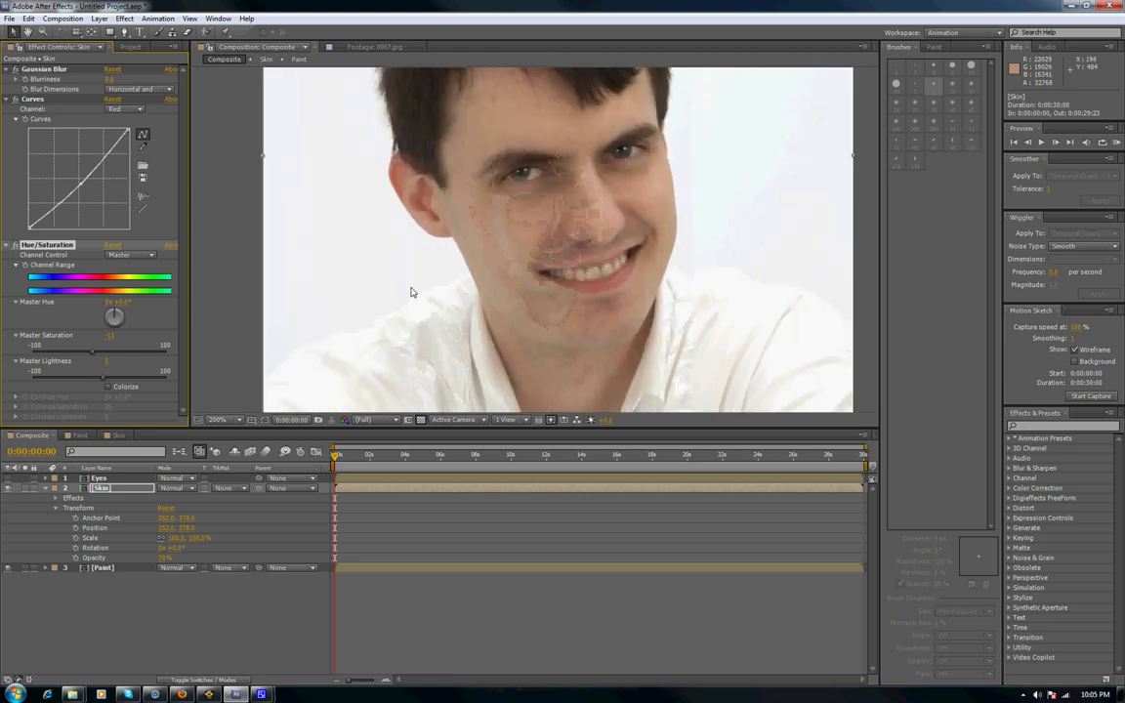
Raise the midpoint of the Skin layer's RGB curve slightly and reduce the dip in its Red curve
click(125, 109)
click(122, 105)
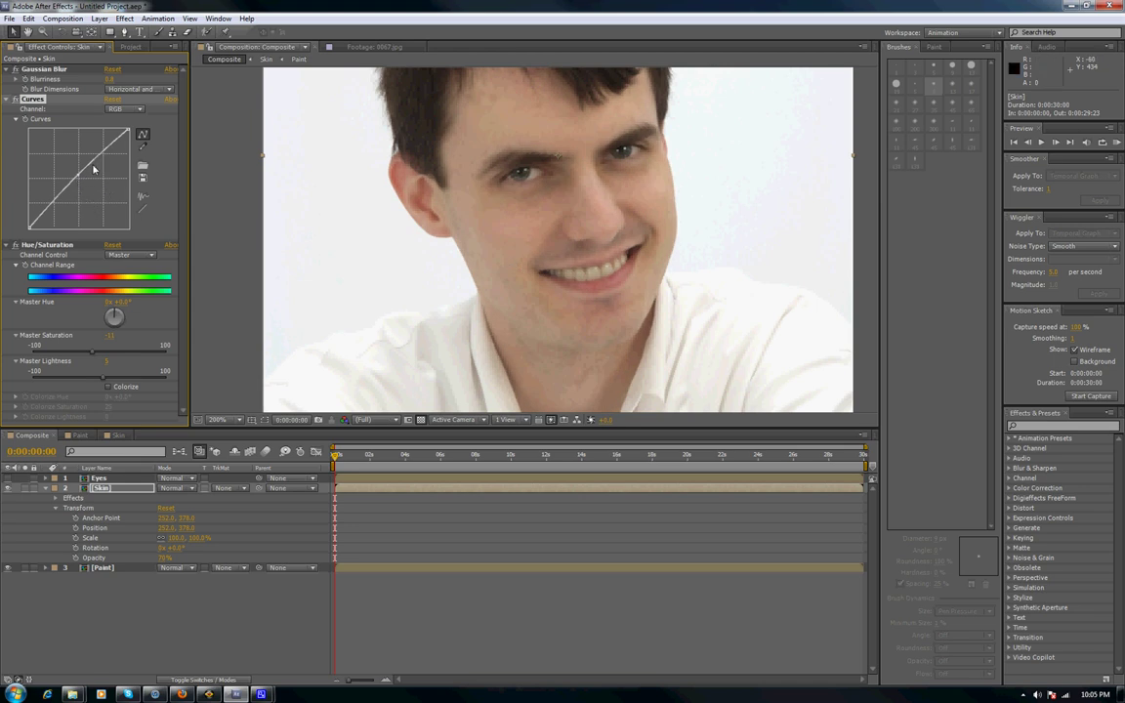
click(79, 179)
click(121, 108)
click(130, 134)
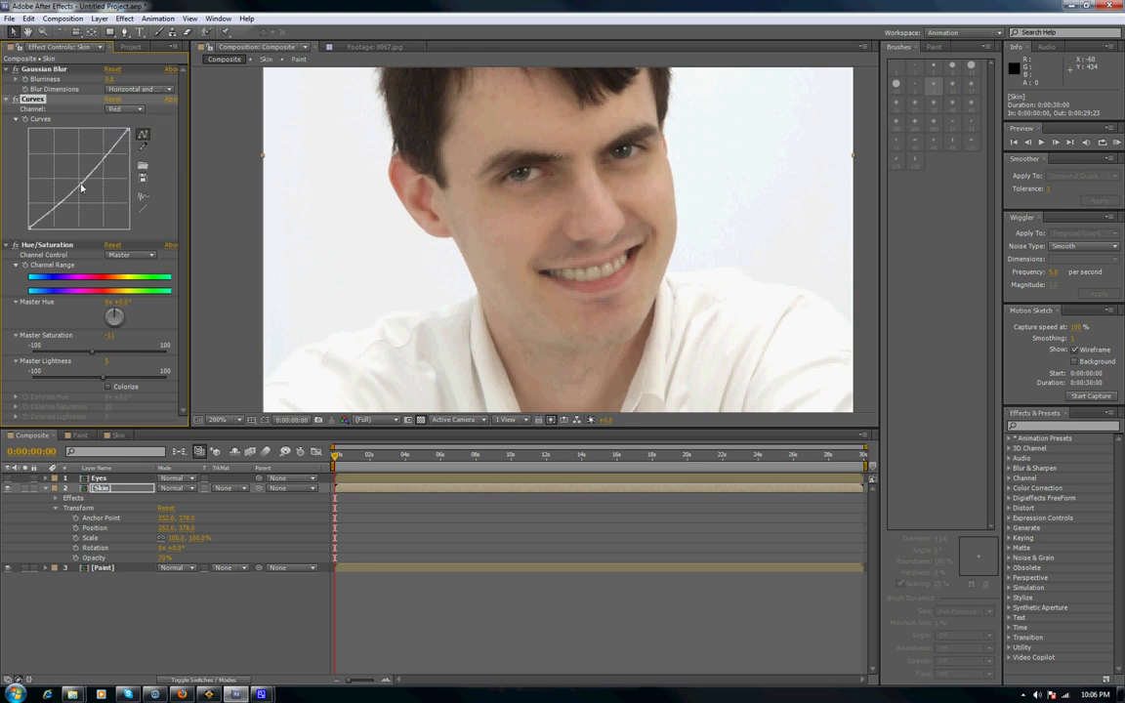
drag(81, 184, 79, 183)
Compare the whole portrait with the Skin layer hidden and shown
scroll(464, 207, down, 2)
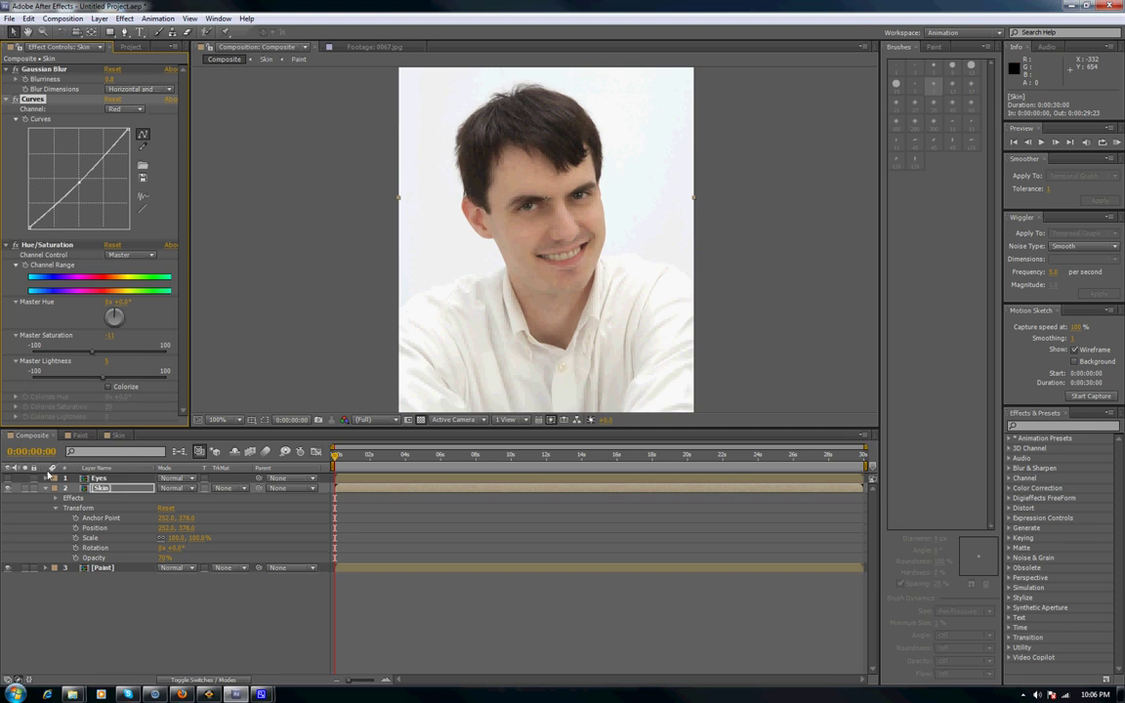
click(8, 489)
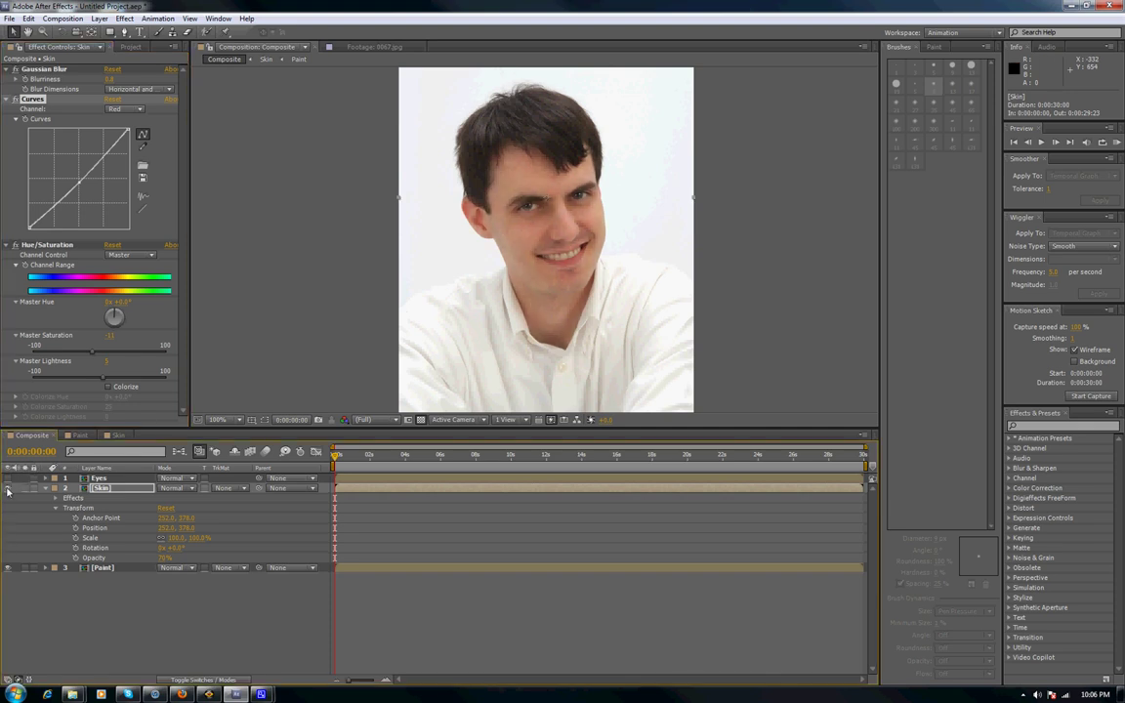
click(8, 489)
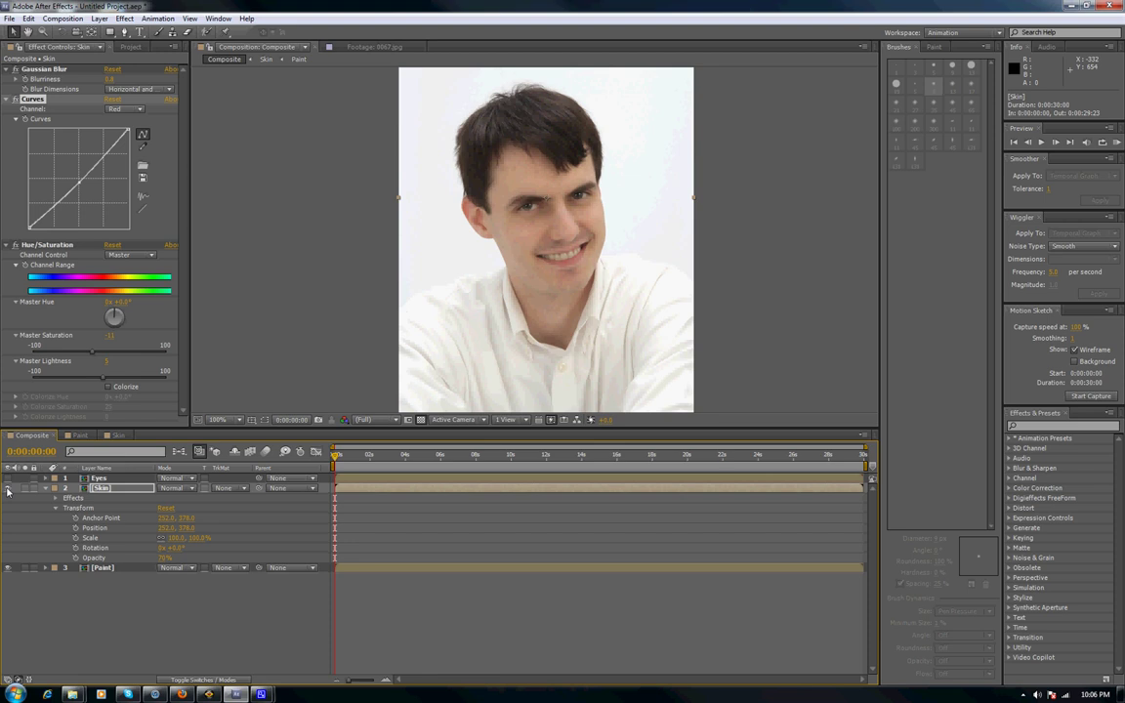
scroll(556, 310, up, 1)
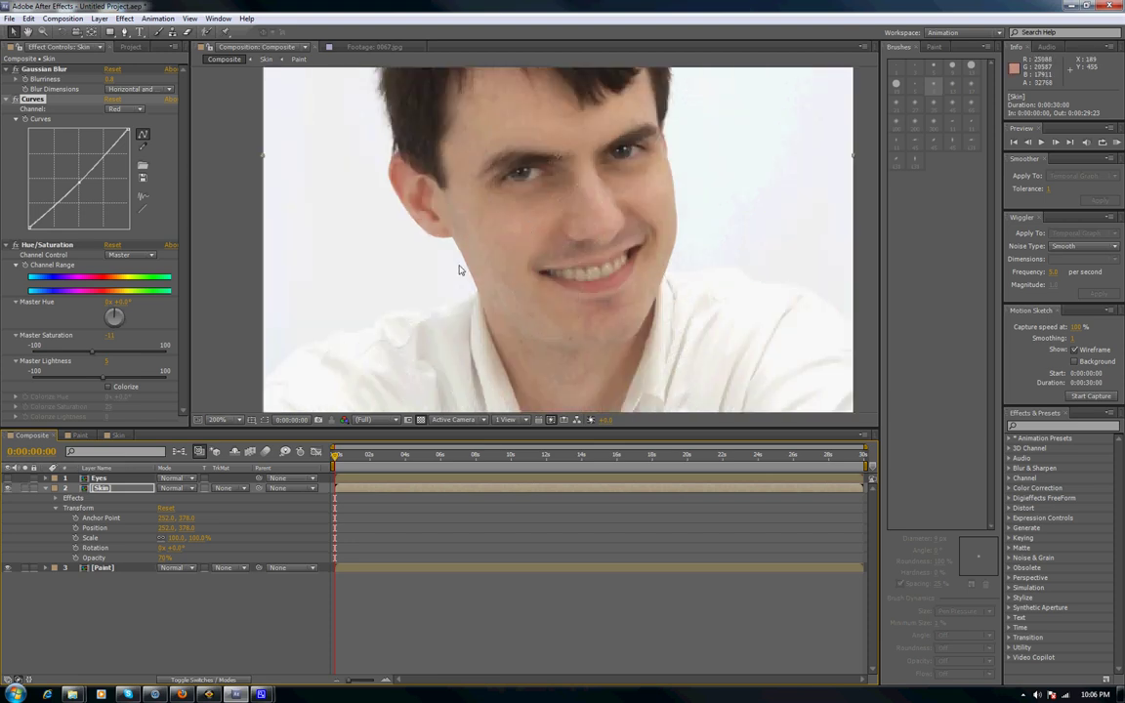
Lower the Skin layer's Master Saturation to -22 and check the face
drag(94, 355, 88, 355)
scroll(583, 245, down, 1)
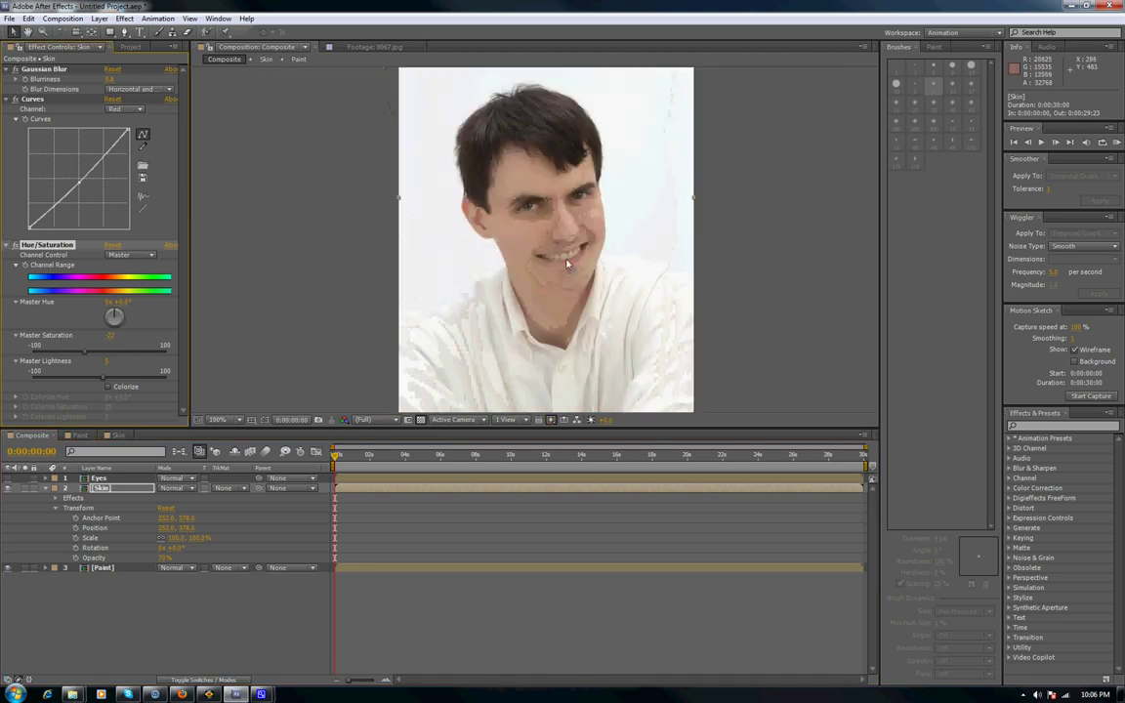
scroll(575, 283, up, 1)
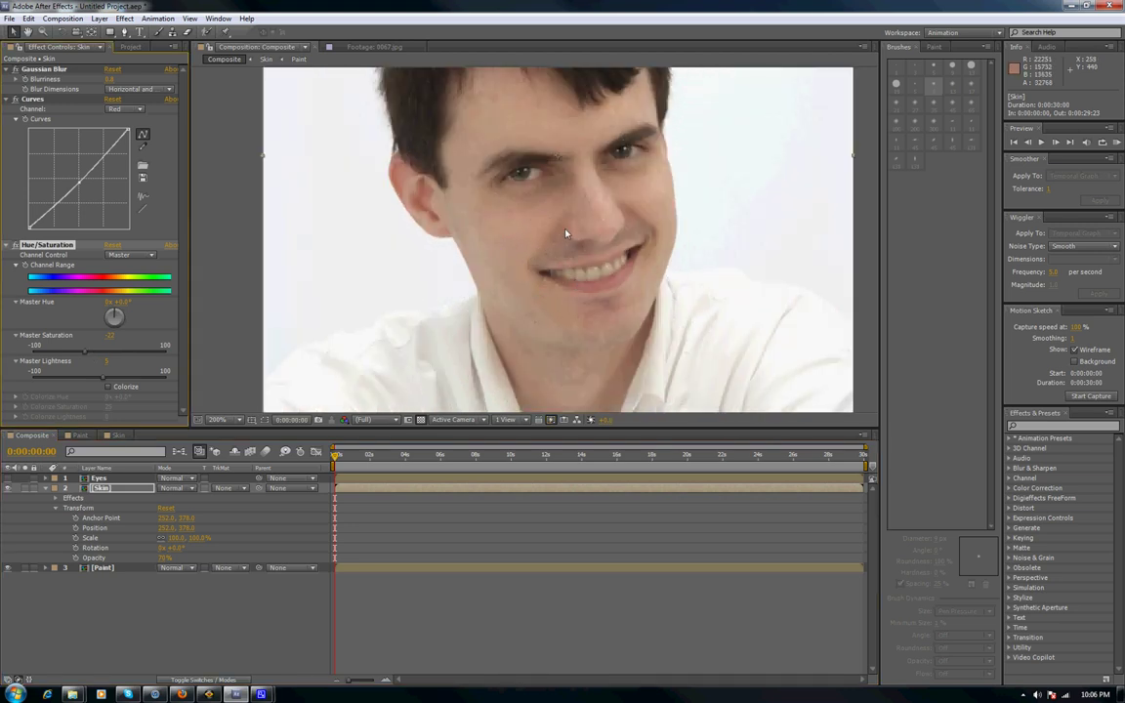
Select the Eyes layer and make it visible above the Skin layer
click(90, 478)
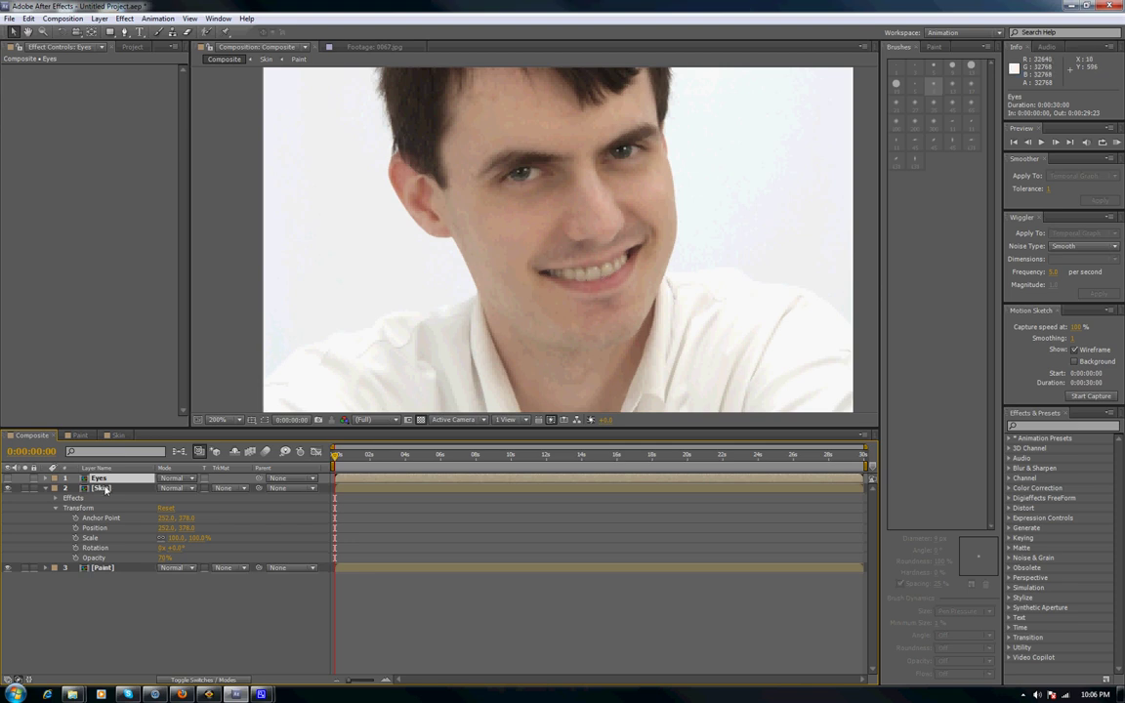
click(8, 478)
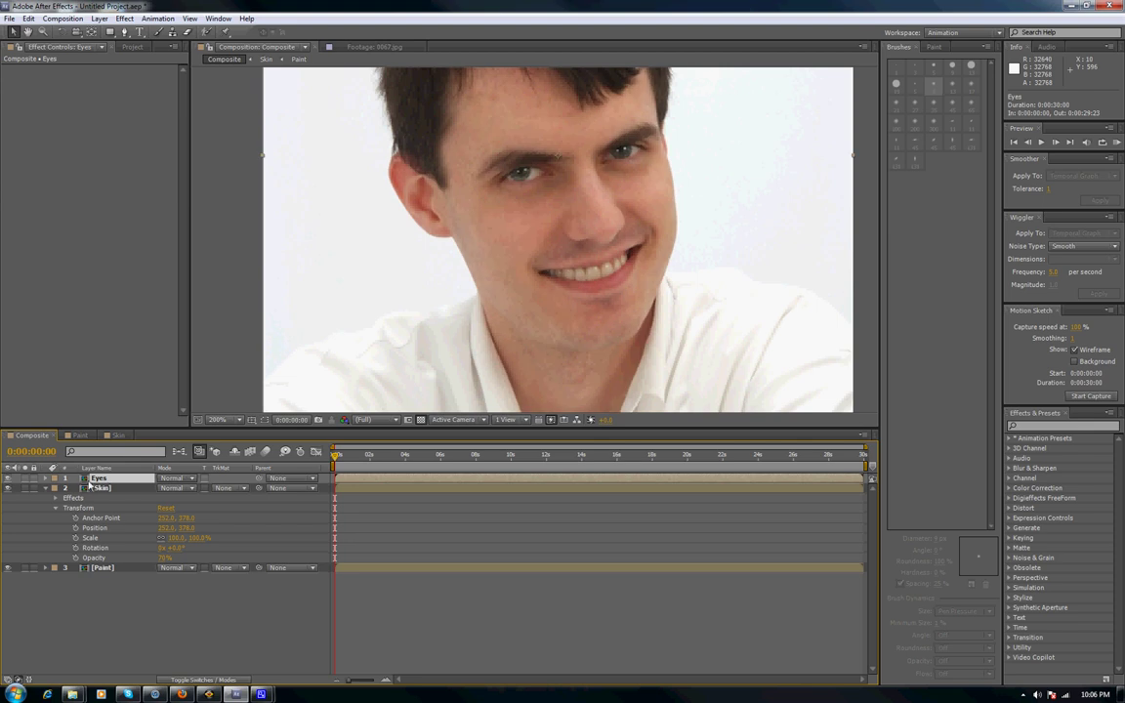
click(7, 477)
click(8, 480)
click(8, 480)
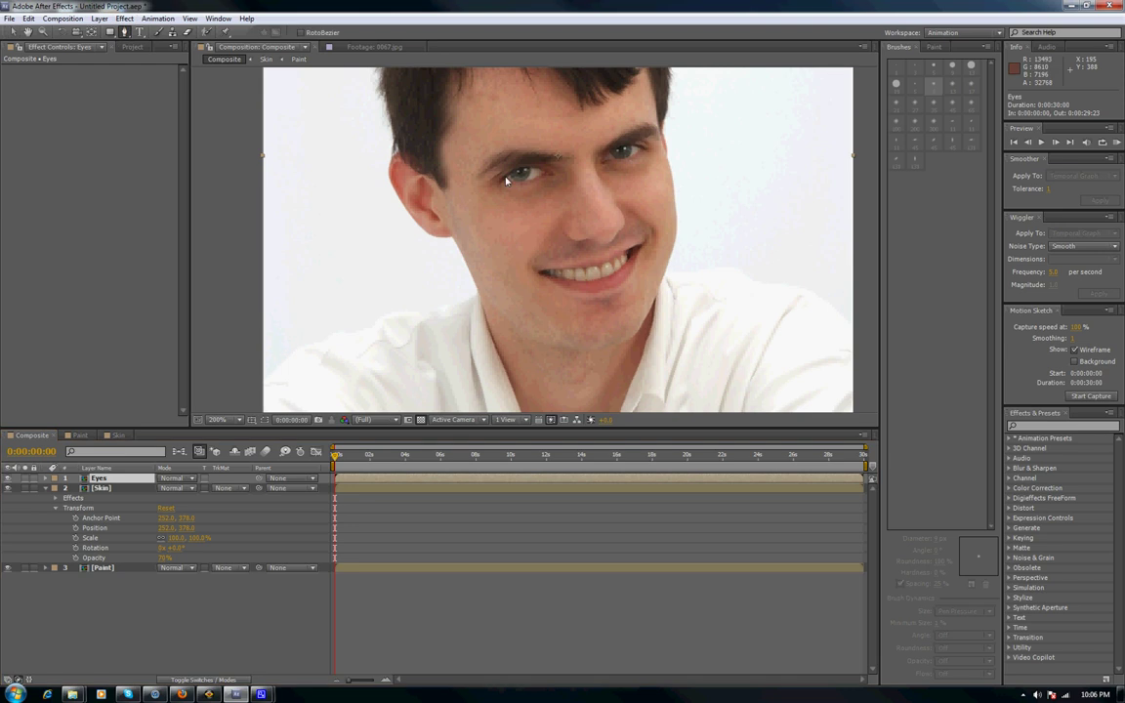
Draw a closed Pen tool mask on the Eyes layer around the iris of the eye nearest the visible ear
scroll(522, 219, up, 3)
scroll(611, 288, down, 1)
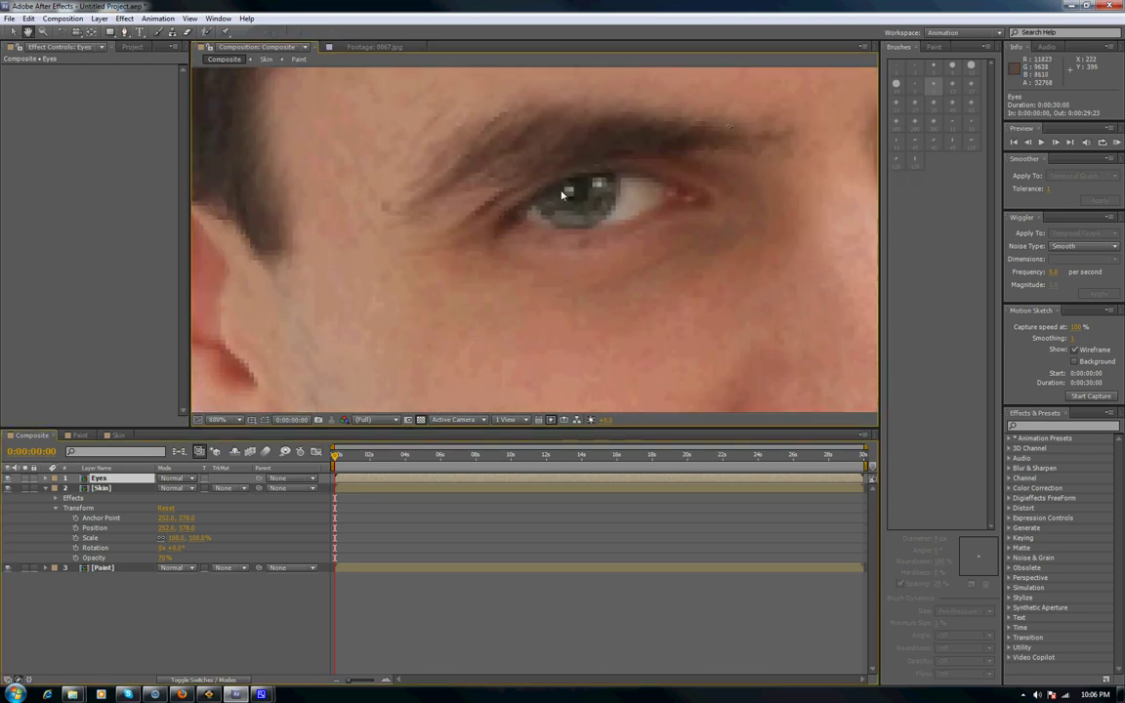
key(g)
click(567, 180)
click(535, 200)
click(549, 225)
drag(580, 231, 617, 194)
click(619, 175)
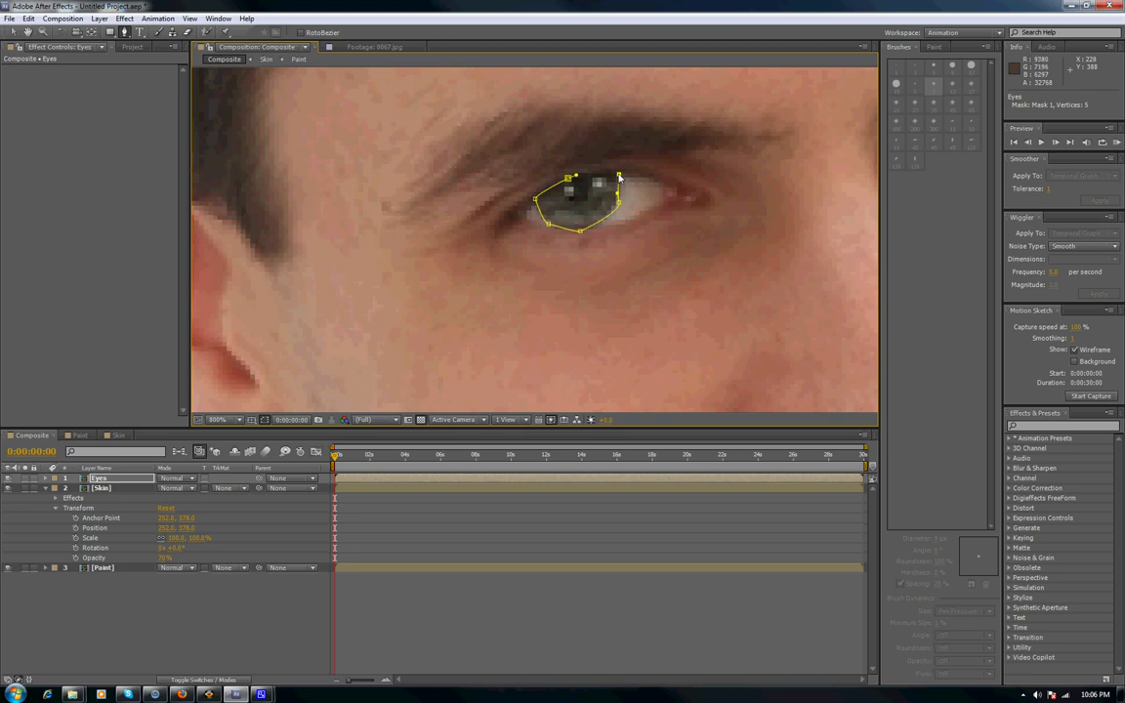
click(569, 177)
Draw a second closed Pen tool mask on the Eyes layer around the iris of the other eye
key(space)
drag(695, 233, 556, 293)
drag(656, 204, 650, 208)
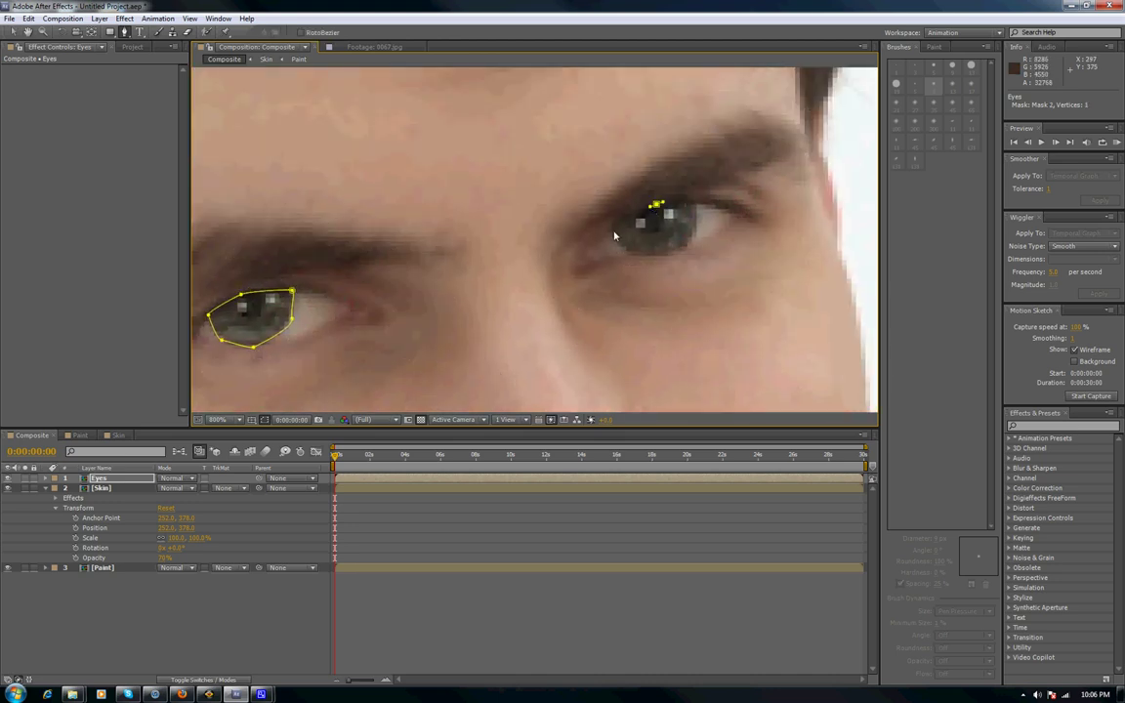
click(610, 230)
click(619, 251)
drag(668, 251, 694, 219)
click(689, 204)
click(673, 202)
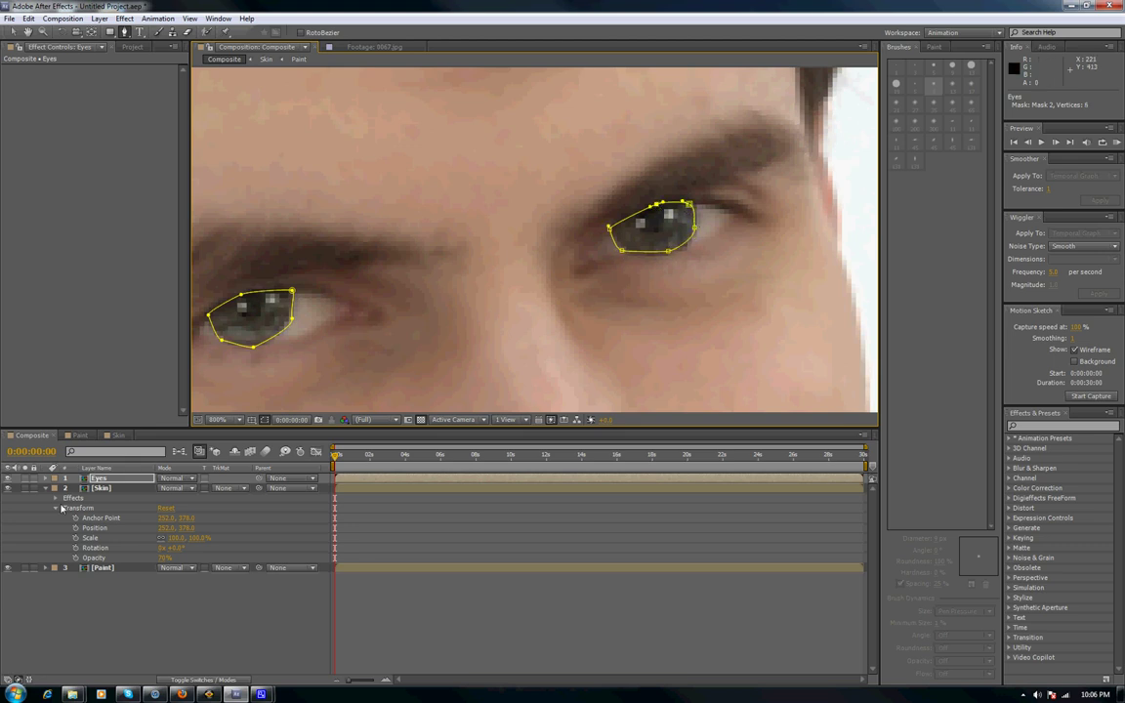
Set the Mask Feather of both iris masks on the Eyes layer to 1 pixel
click(44, 480)
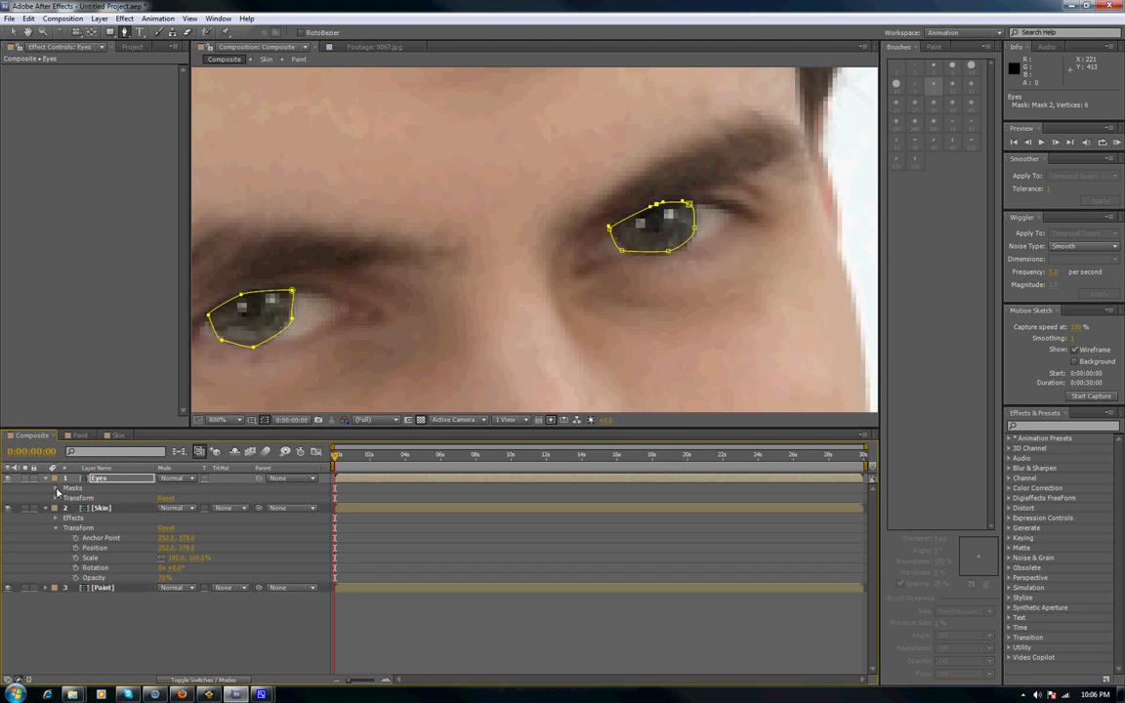
click(55, 488)
click(66, 498)
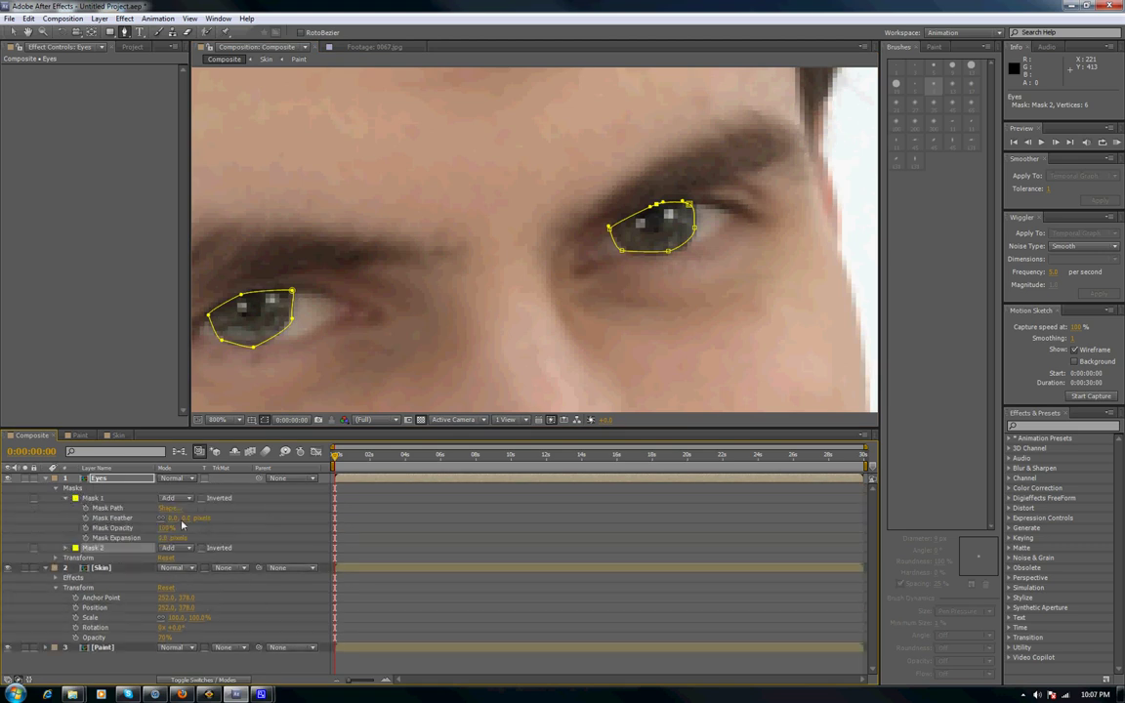
click(187, 517)
text(1)
key(Return)
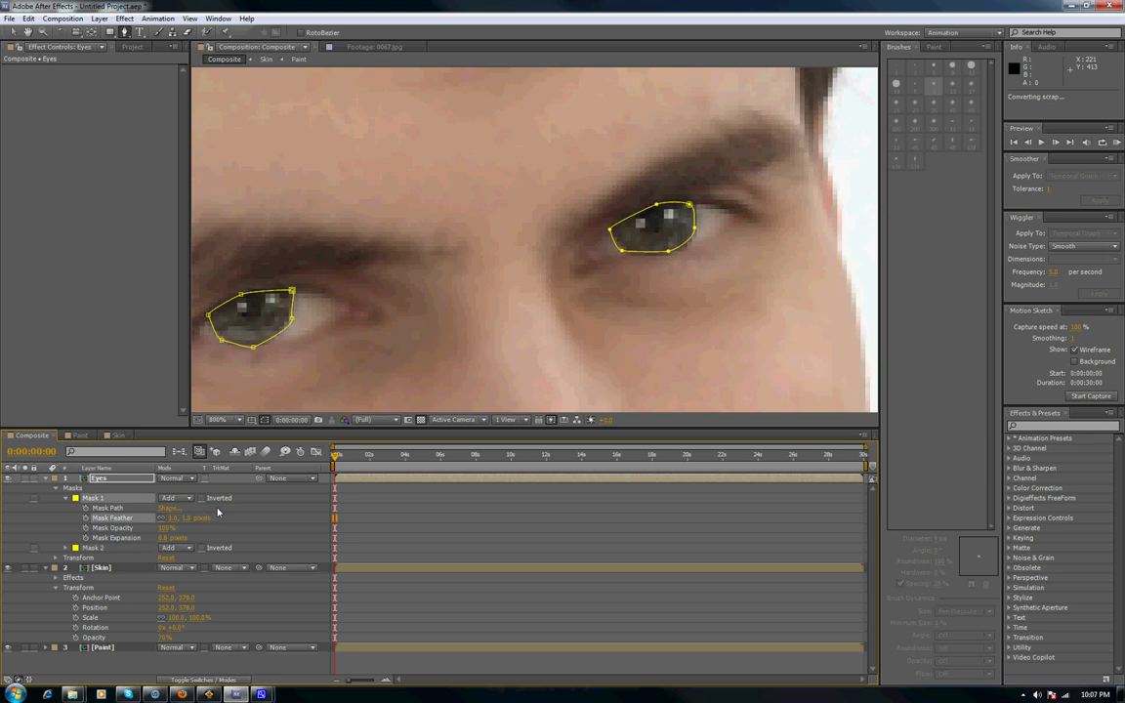
click(66, 549)
click(173, 569)
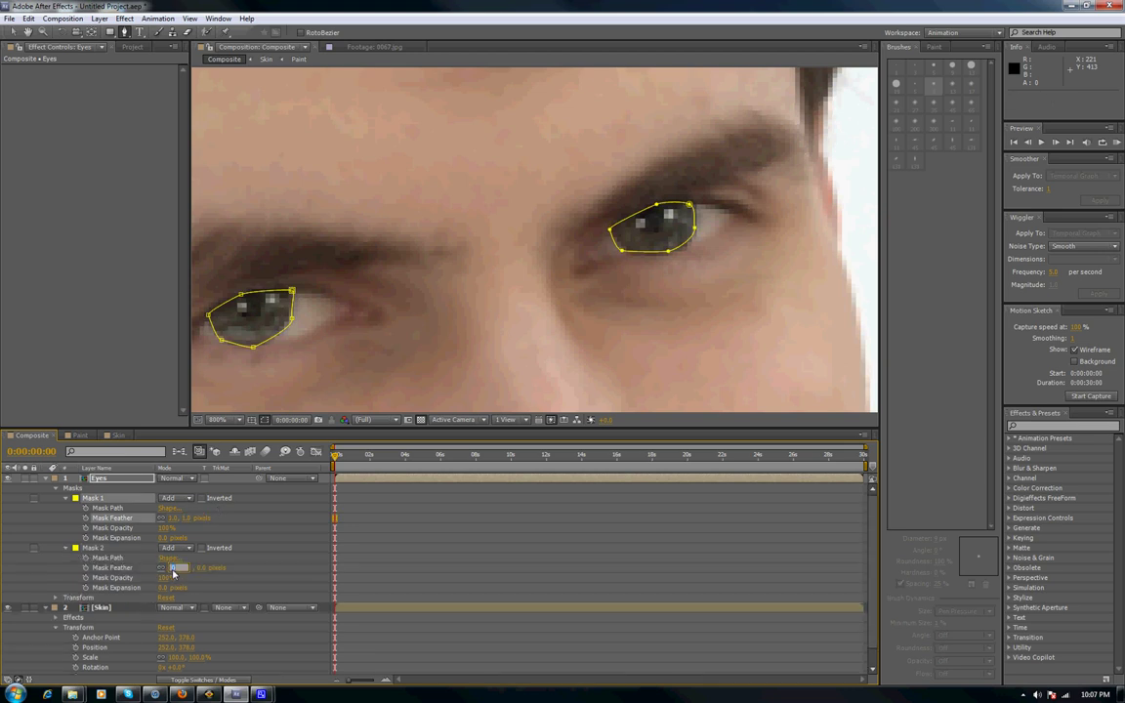
text(1)
key(Return)
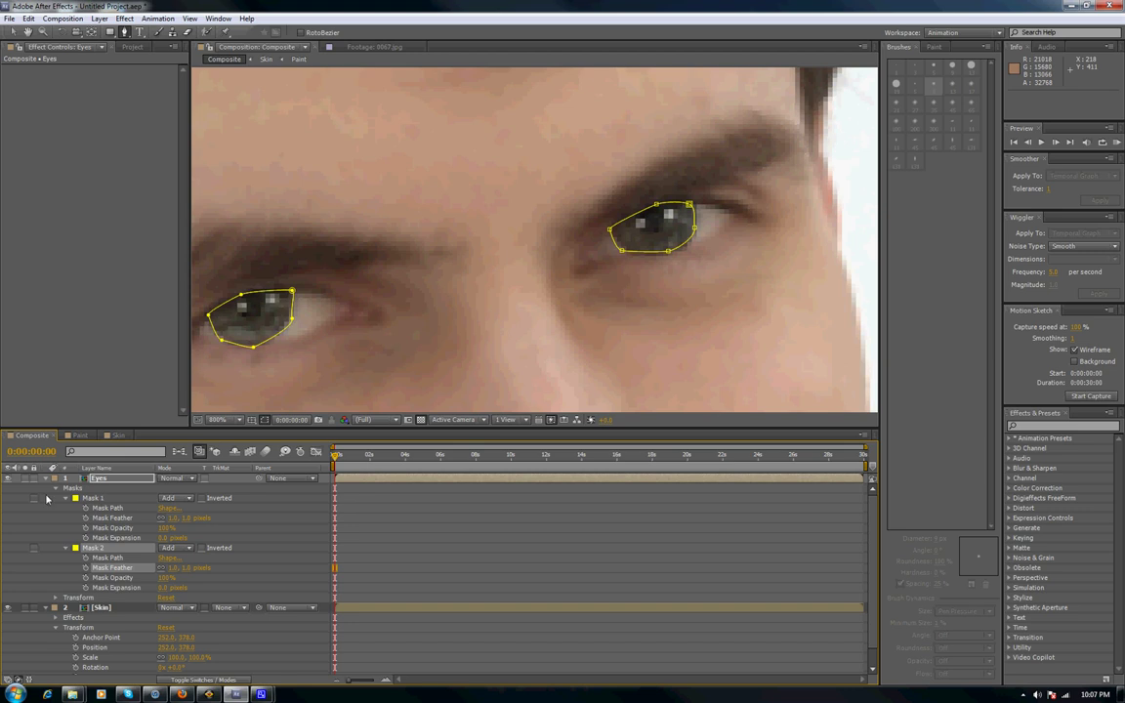
click(46, 480)
Pre-compose the Eyes layer as a new composition named Eyes, moving all attributes into it and opening it
click(100, 479)
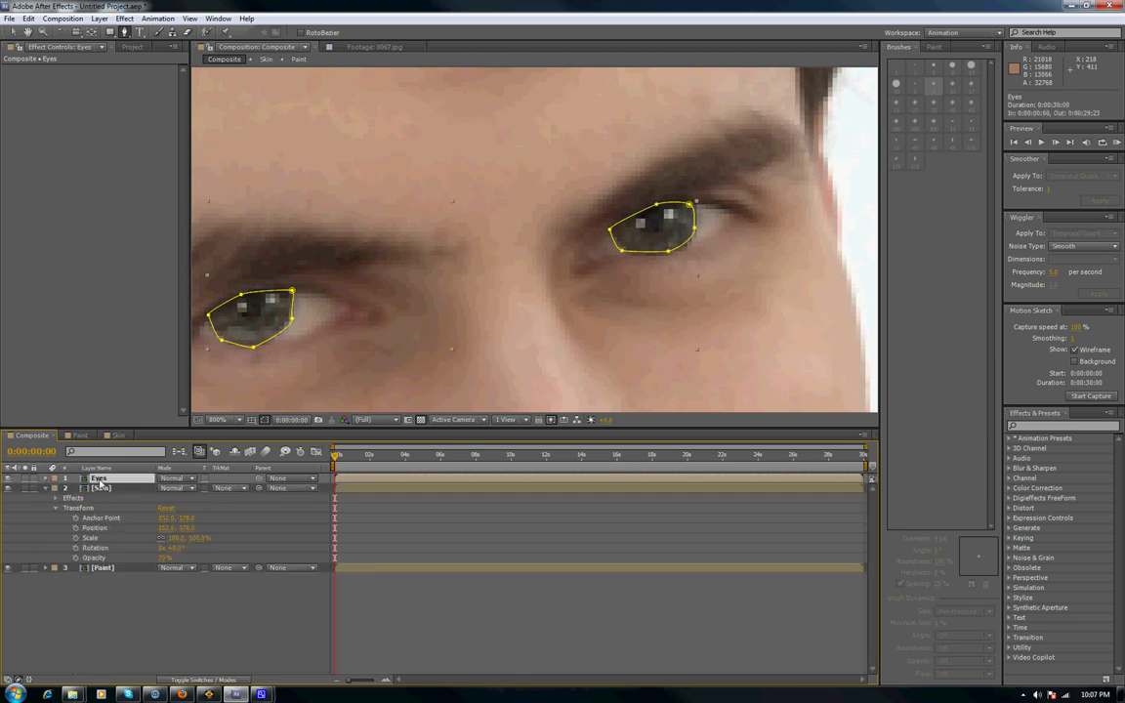
click(101, 488)
click(101, 479)
click(99, 19)
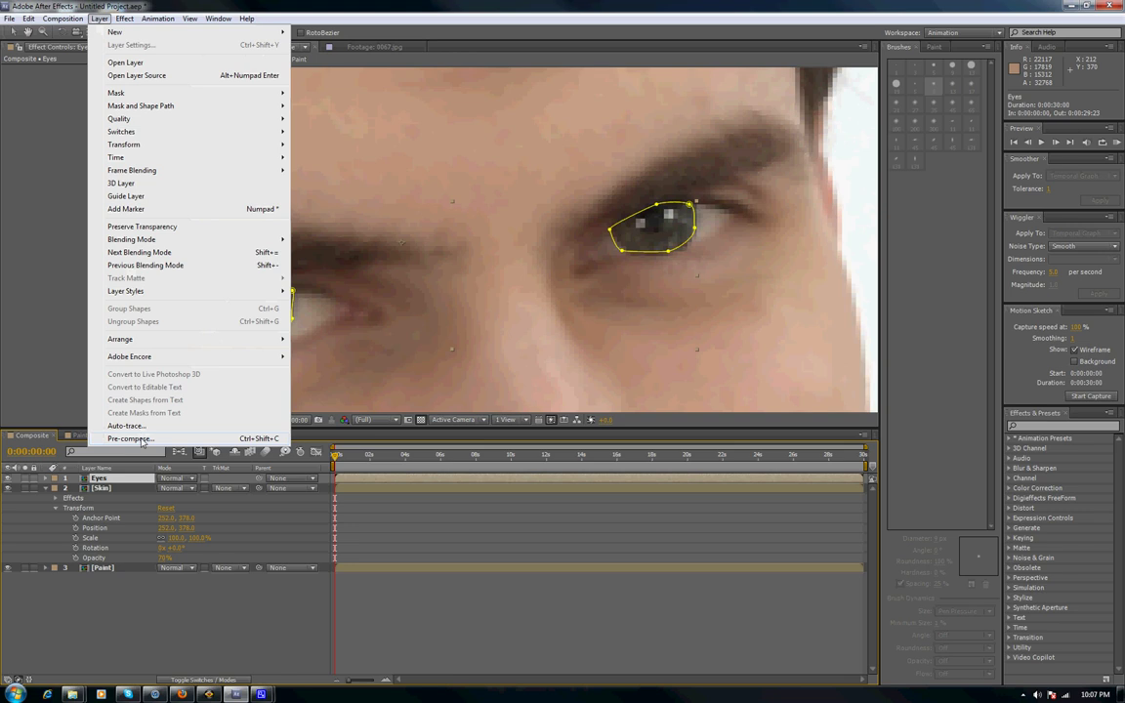
click(143, 441)
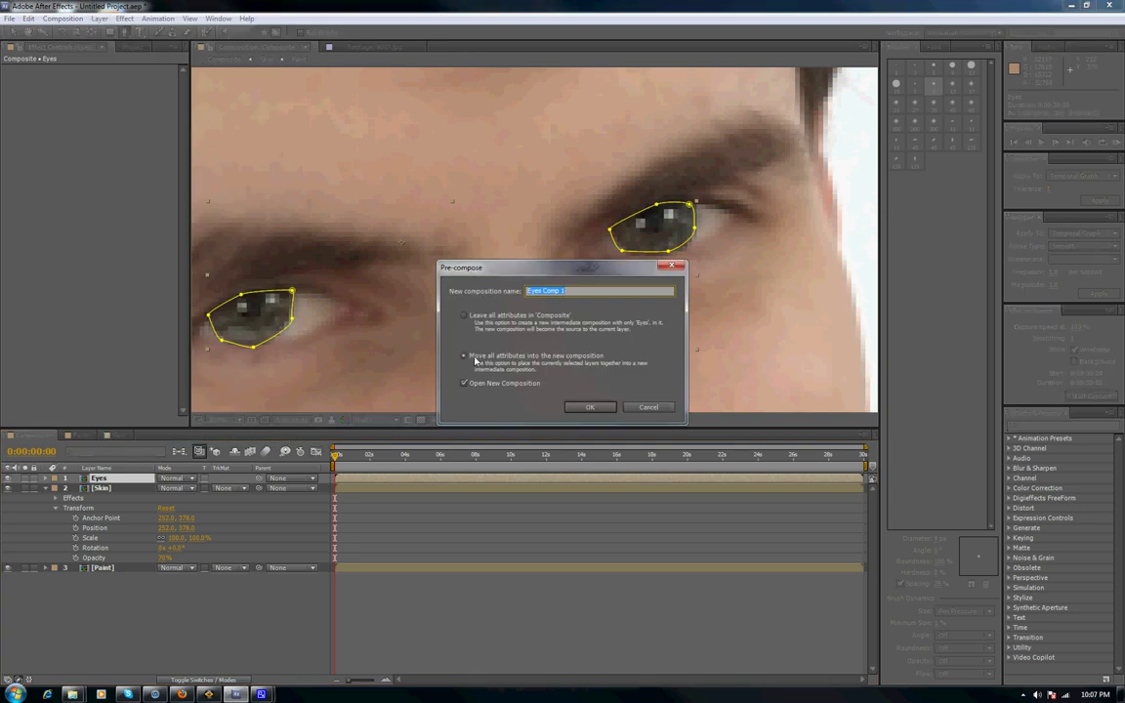
drag(568, 290, 542, 291)
key(BackSpace)
key(Return)
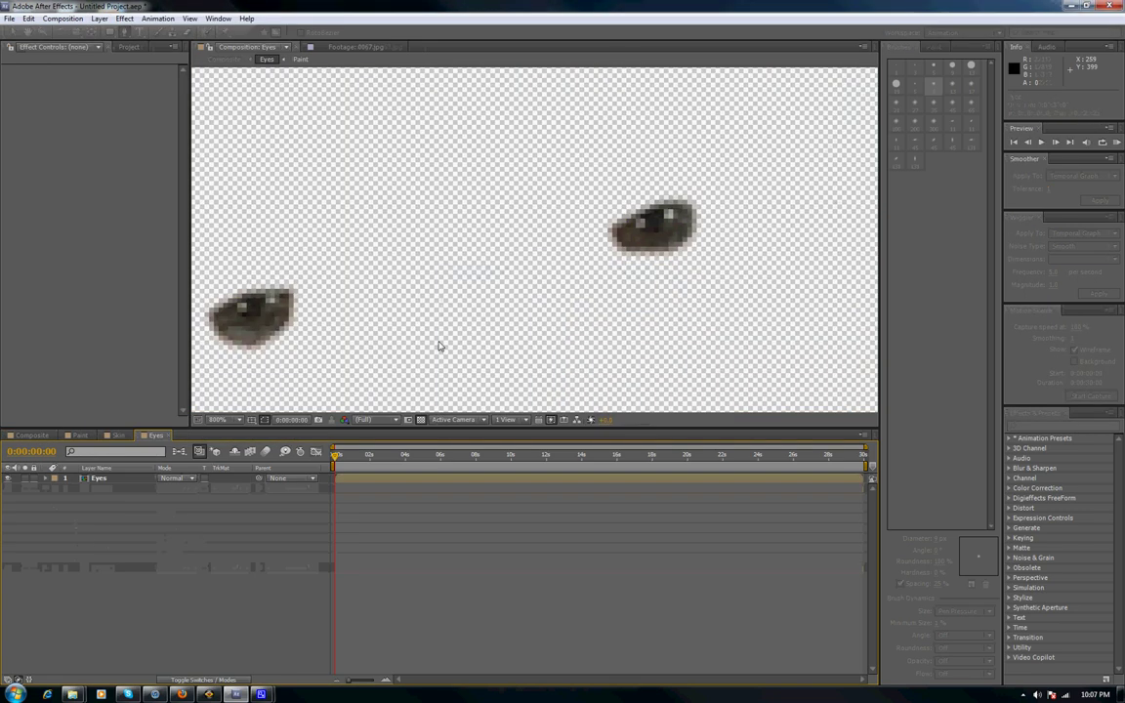
Lock the viewer on the Composite composition showing the whole face, and bring up the Eyes composition's timeline
click(94, 479)
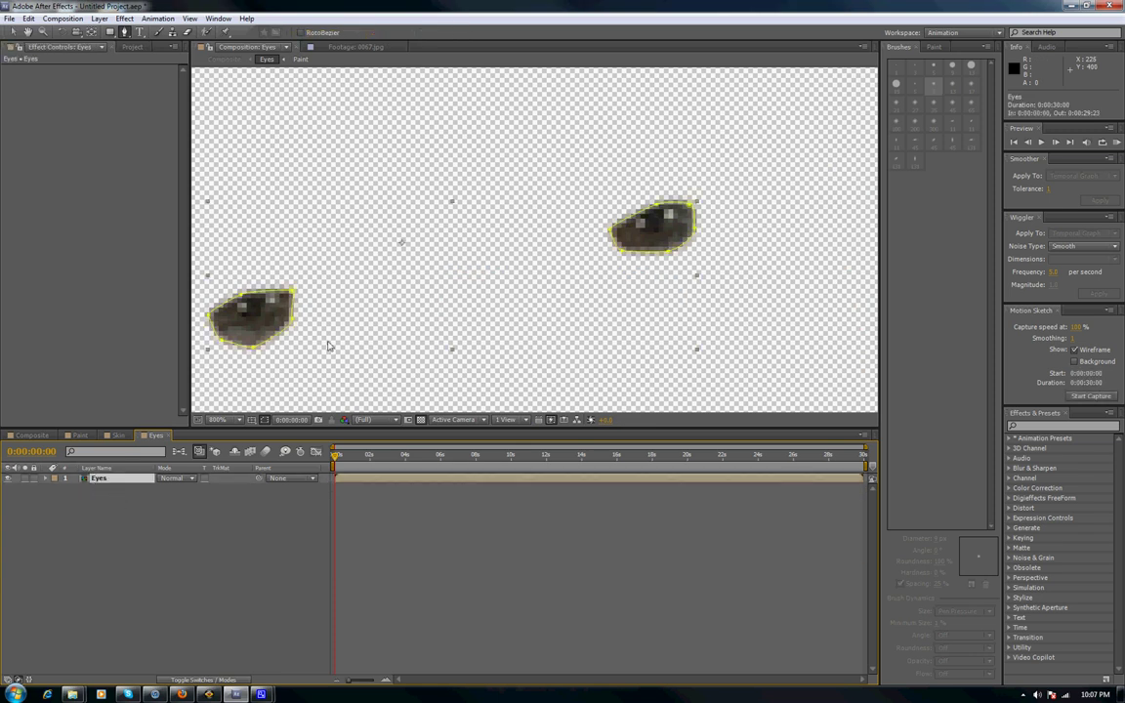
key(comma)
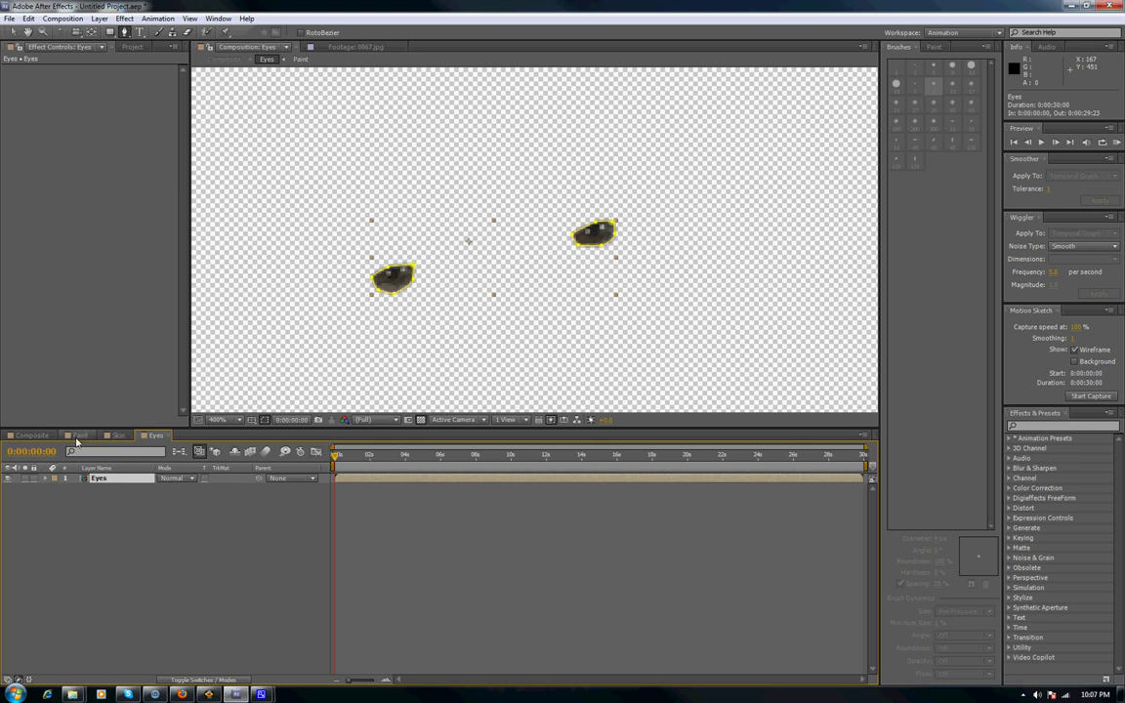
click(32, 435)
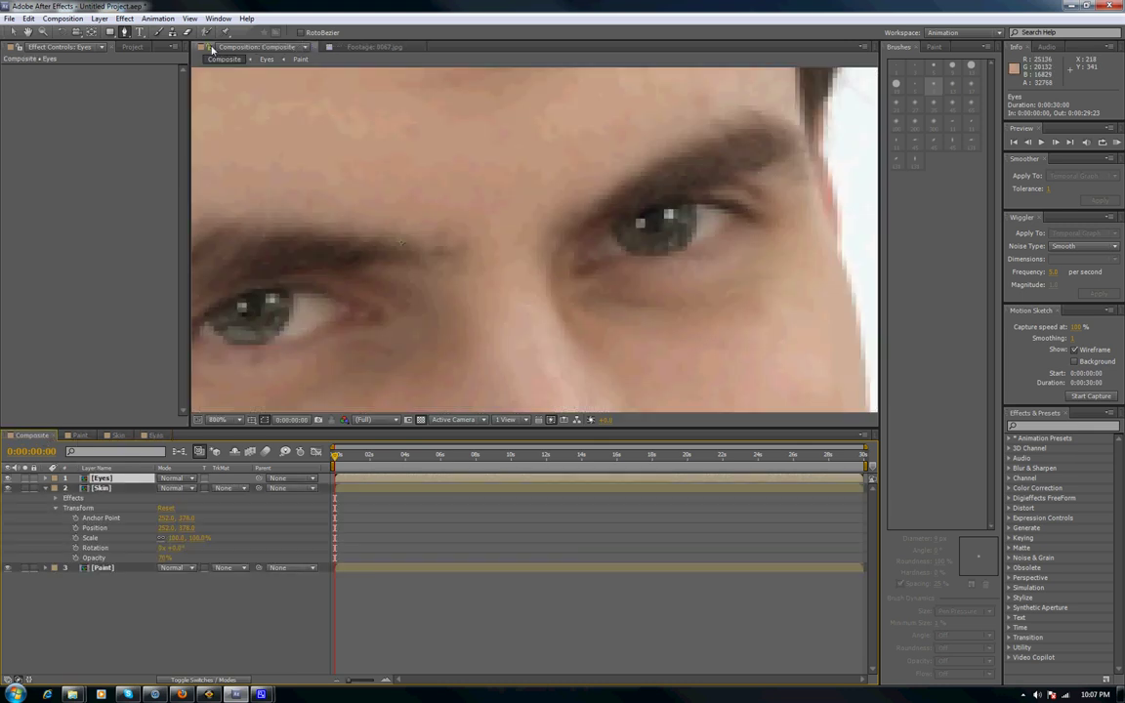
scroll(440, 269, down, 2)
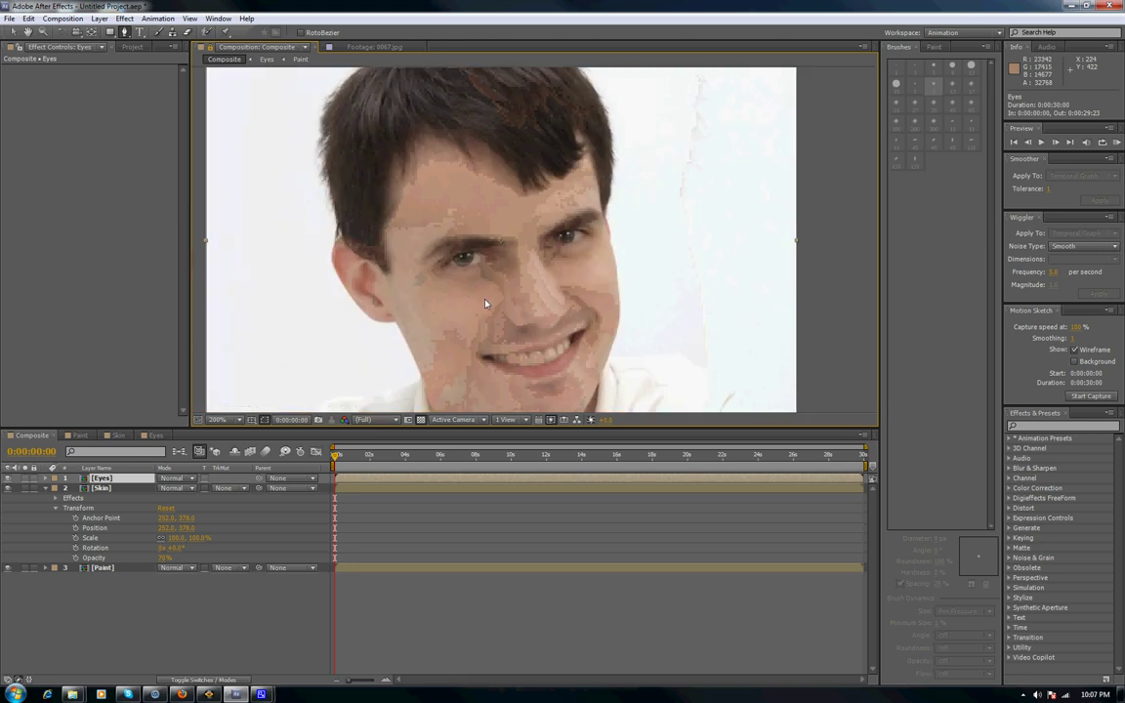
scroll(486, 304, up, 1)
scroll(515, 306, down, 1)
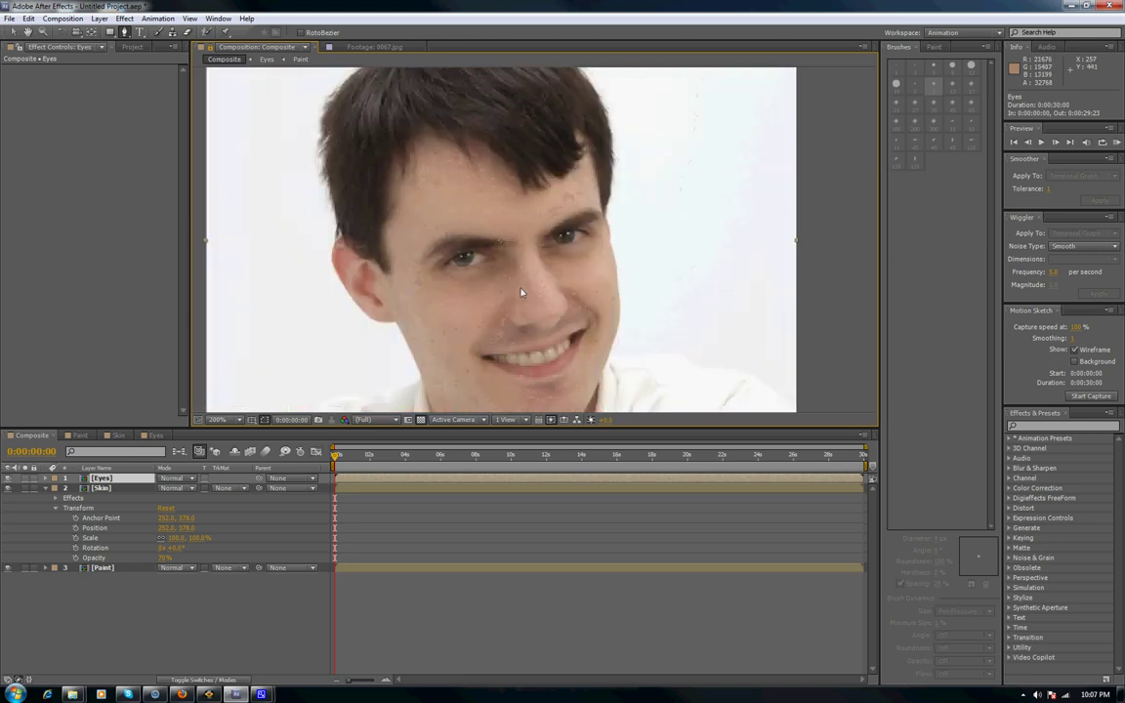
click(159, 436)
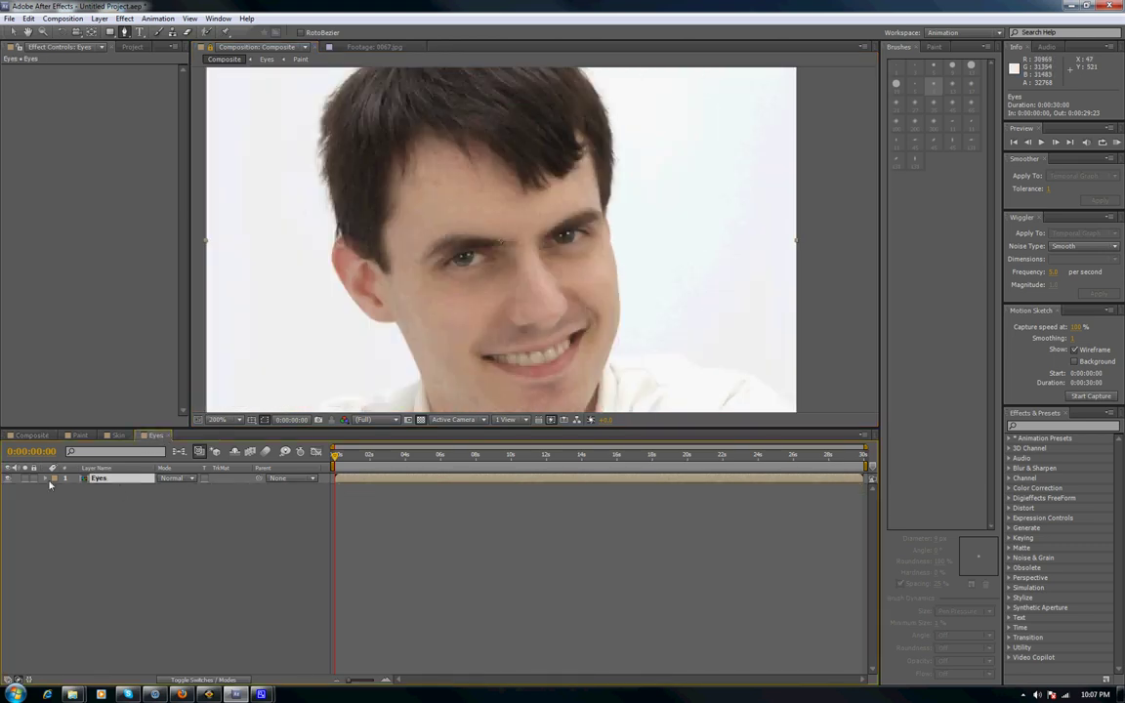
Add Curves and Hue/Saturation effects to the Eyes layer inside the Eyes composition
click(125, 21)
mouse_move(170, 103)
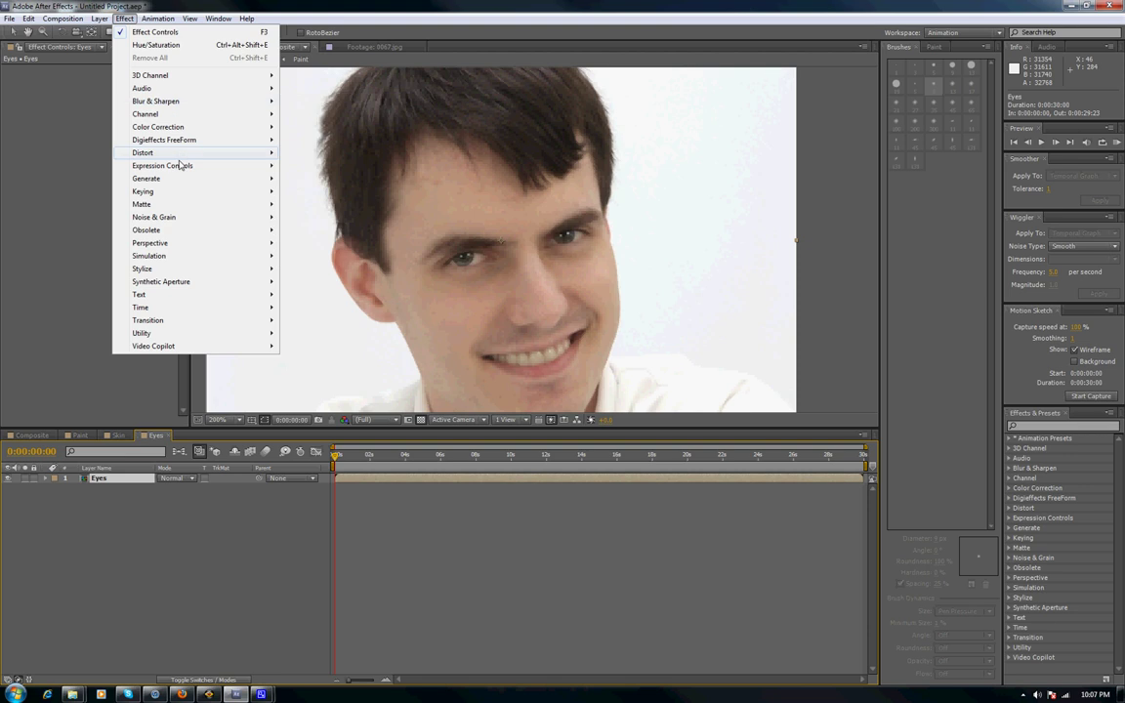
mouse_move(188, 132)
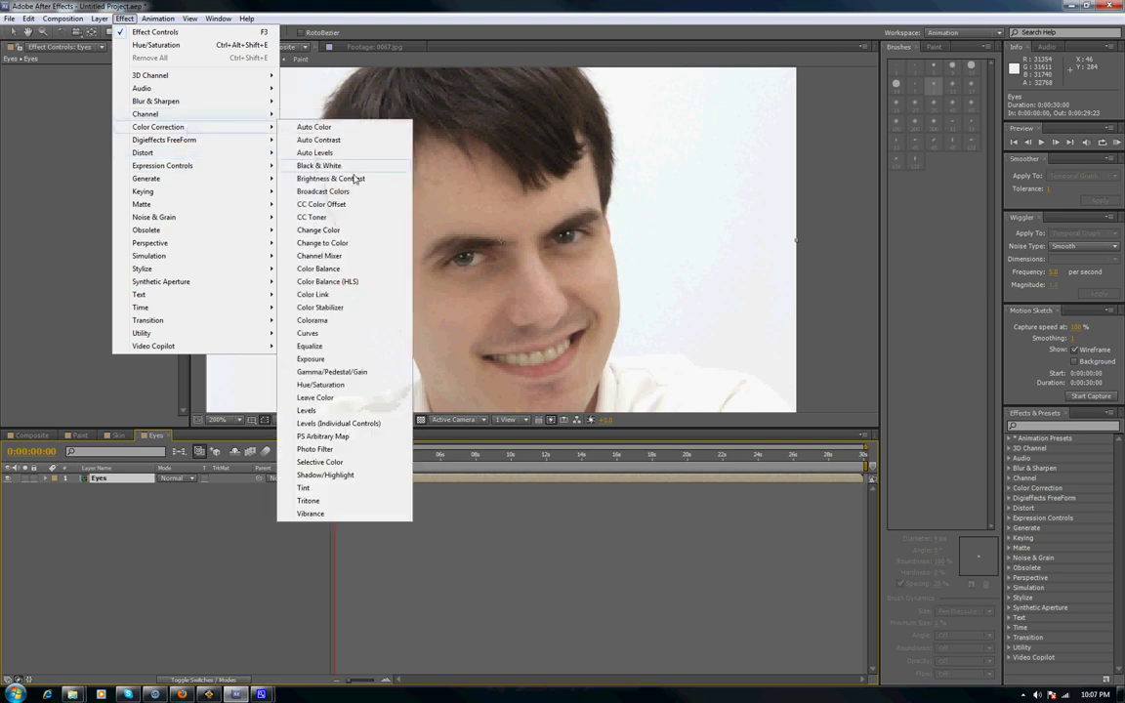
click(363, 333)
click(125, 19)
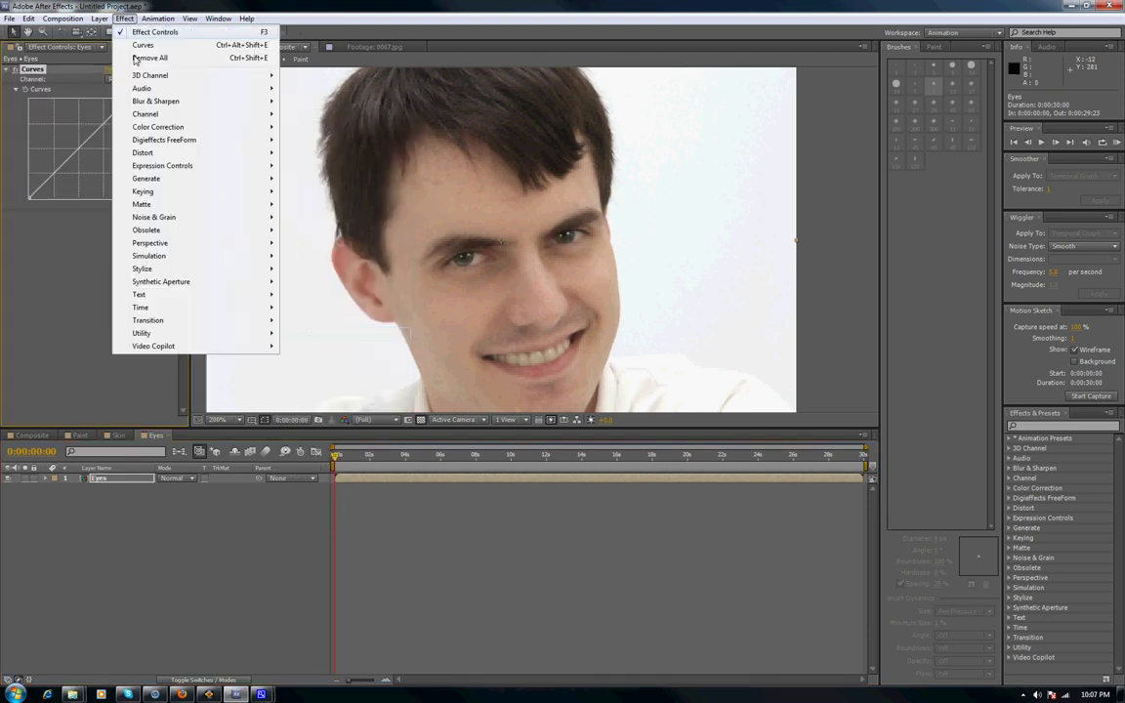
mouse_move(219, 130)
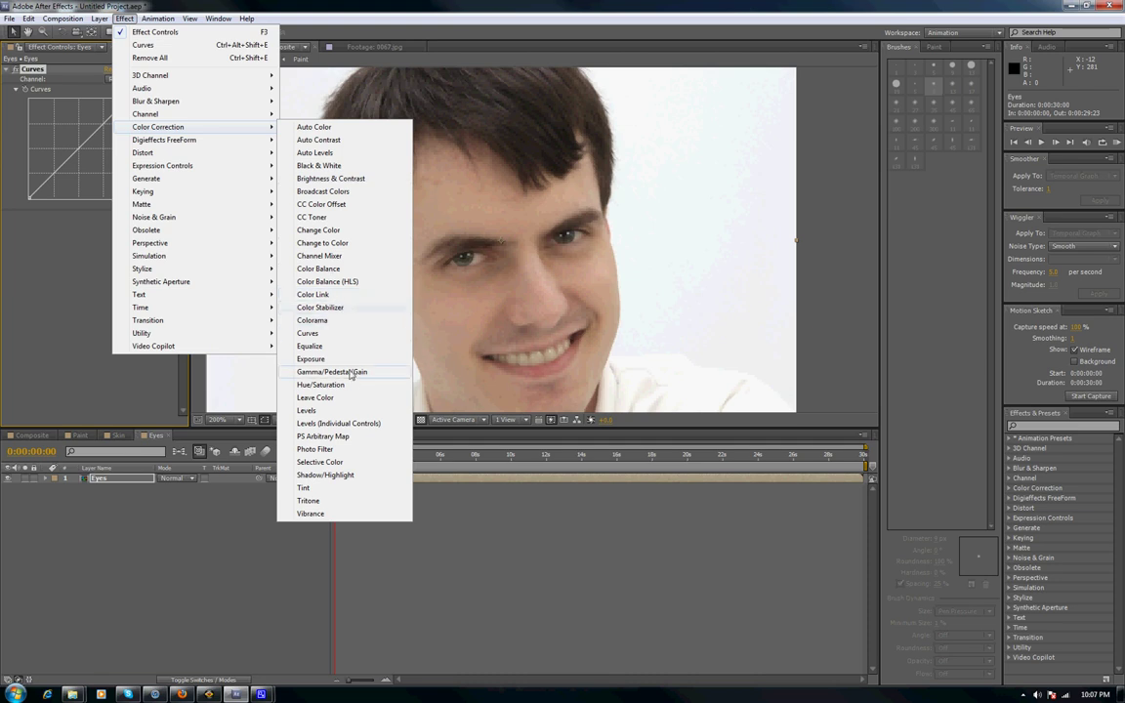
click(320, 385)
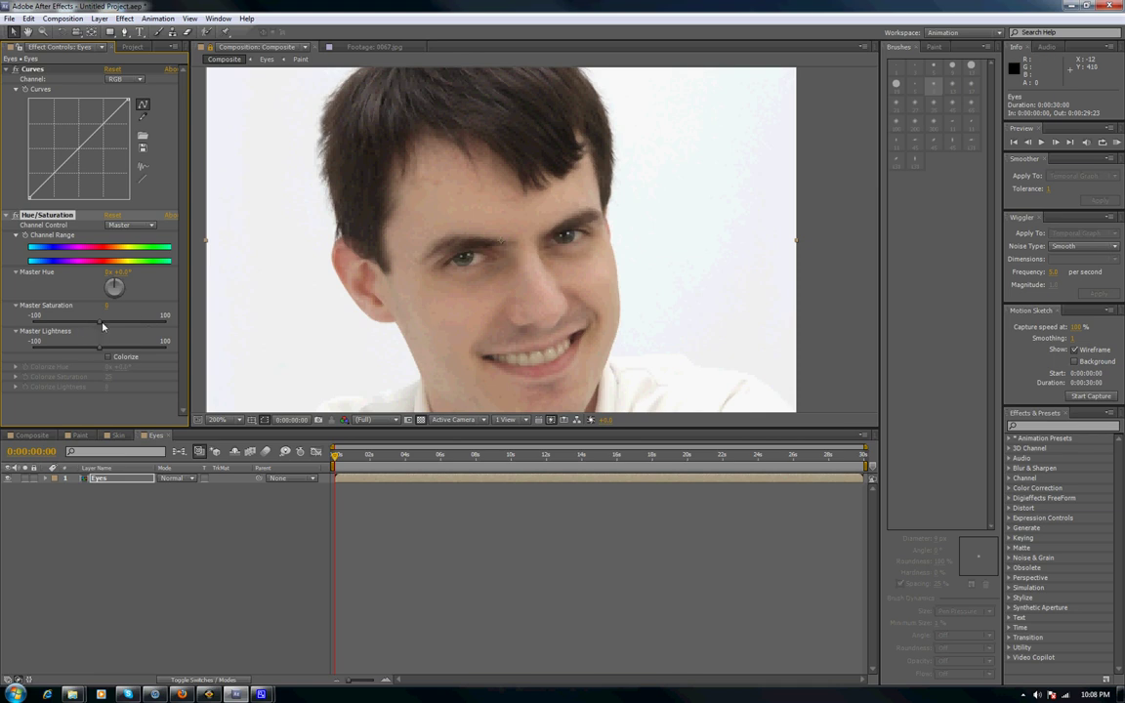
Test full desaturation of the irises, and set the Eyes layer's Master Saturation to 17
drag(100, 323, 5, 329)
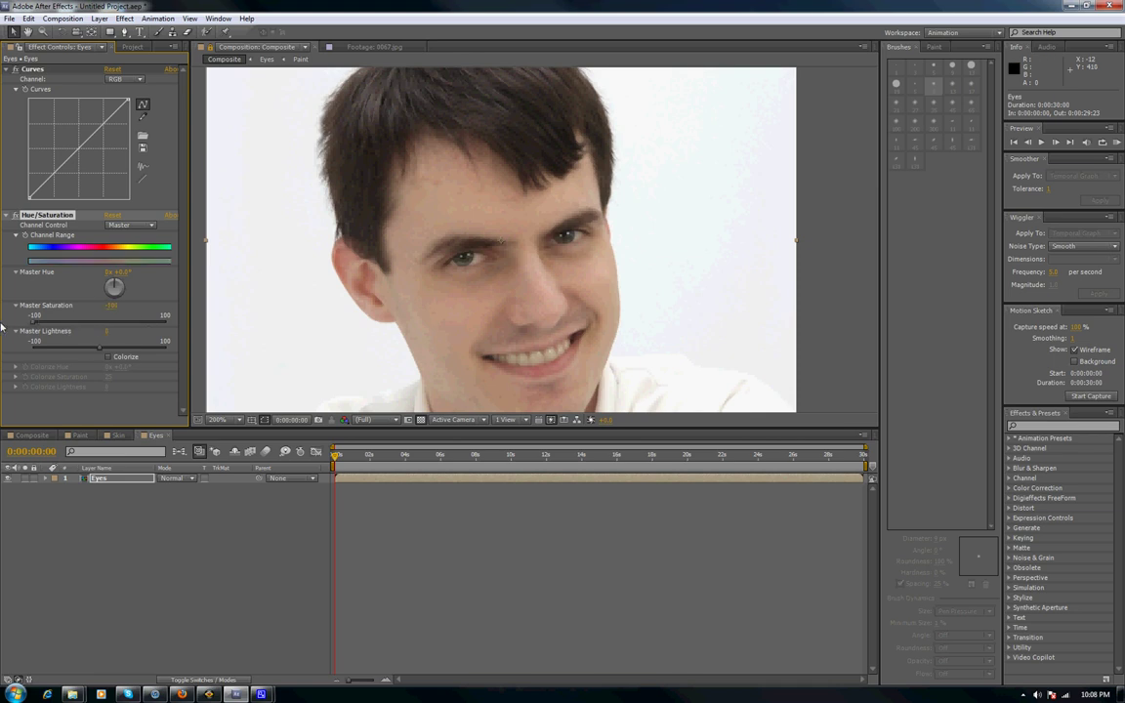
scroll(479, 231, down, 1)
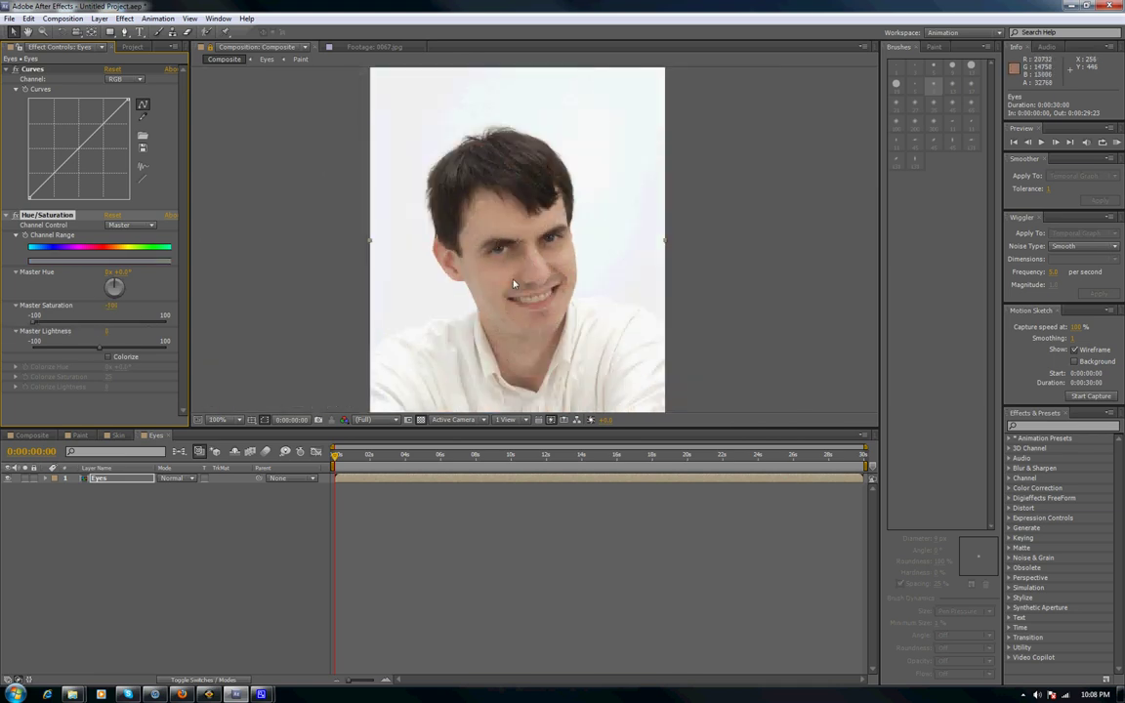
scroll(519, 256, up, 2)
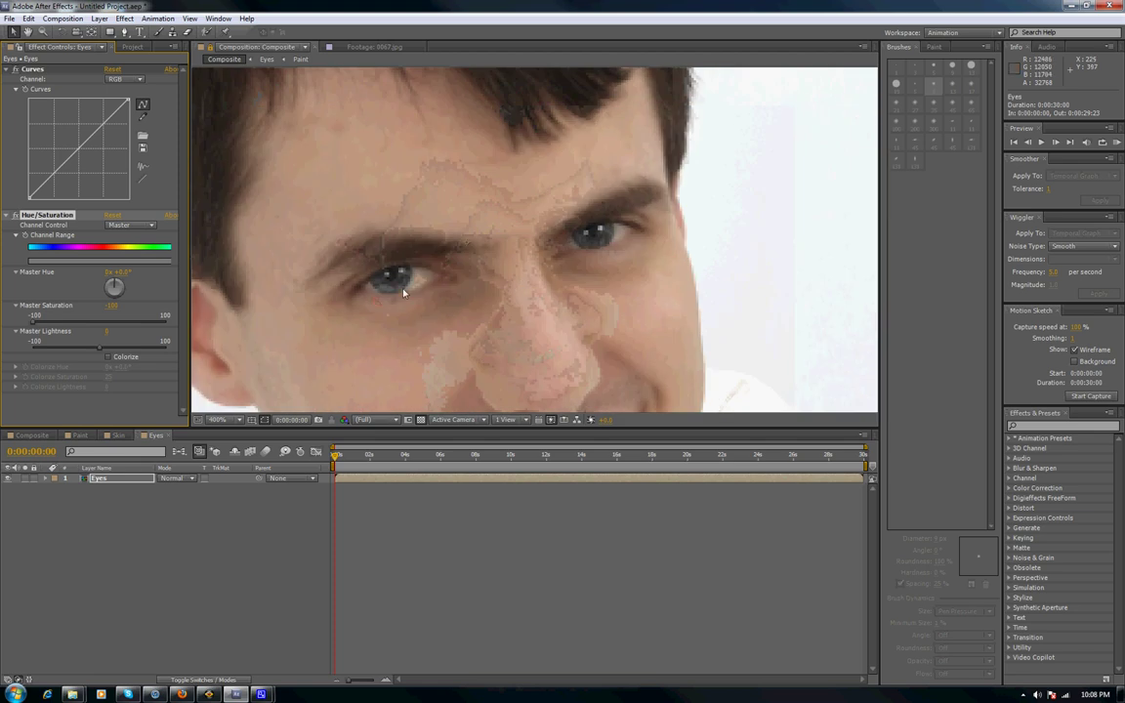
drag(34, 324, 177, 324)
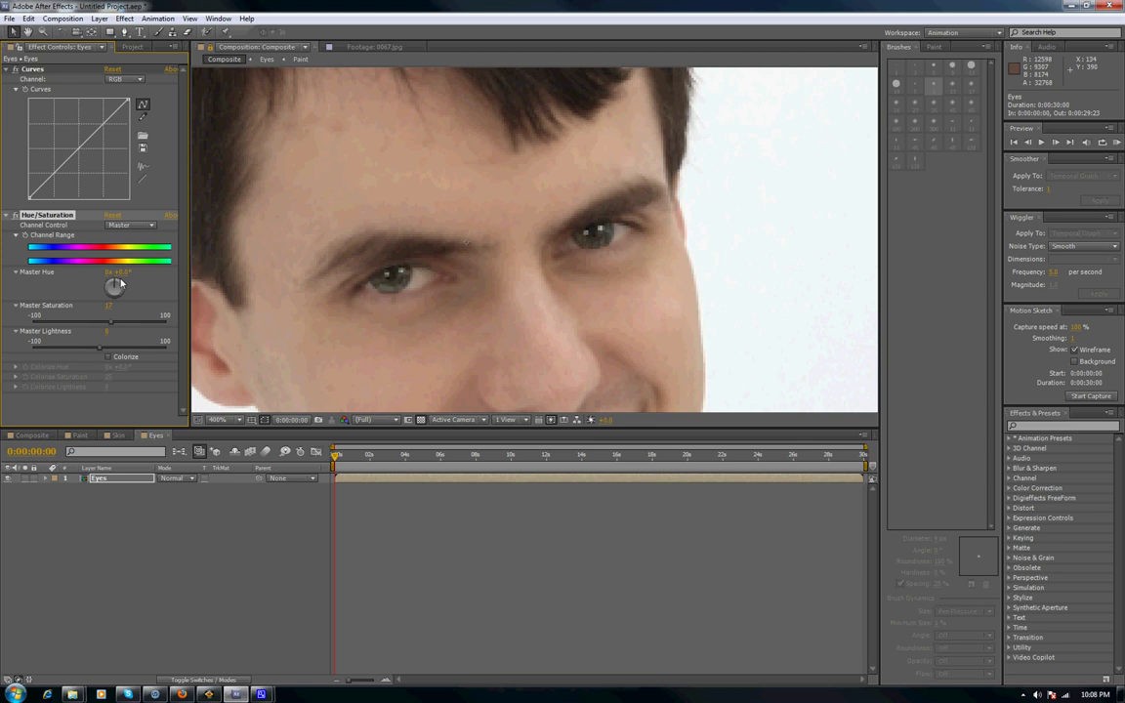
Shift the Eyes layer's Master Hue to about 175° to turn the irises blue, keeping Master Lightness at 0
mouse_move(116, 285)
mouse_down()
mouse_move(125, 293)
mouse_move(115, 297)
mouse_up()
key(comma)
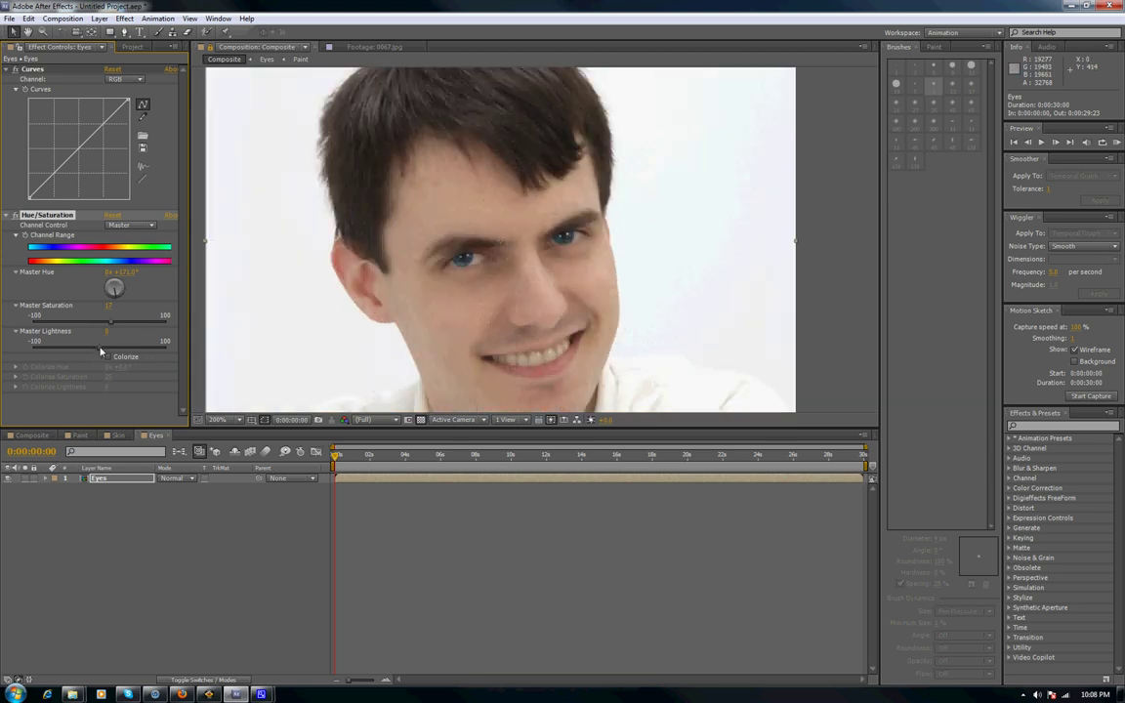
drag(105, 352, 106, 354)
Brighten the irises by raising the midpoint of the Eyes layer's RGB curve slightly, and check the portrait close up and whole
click(74, 155)
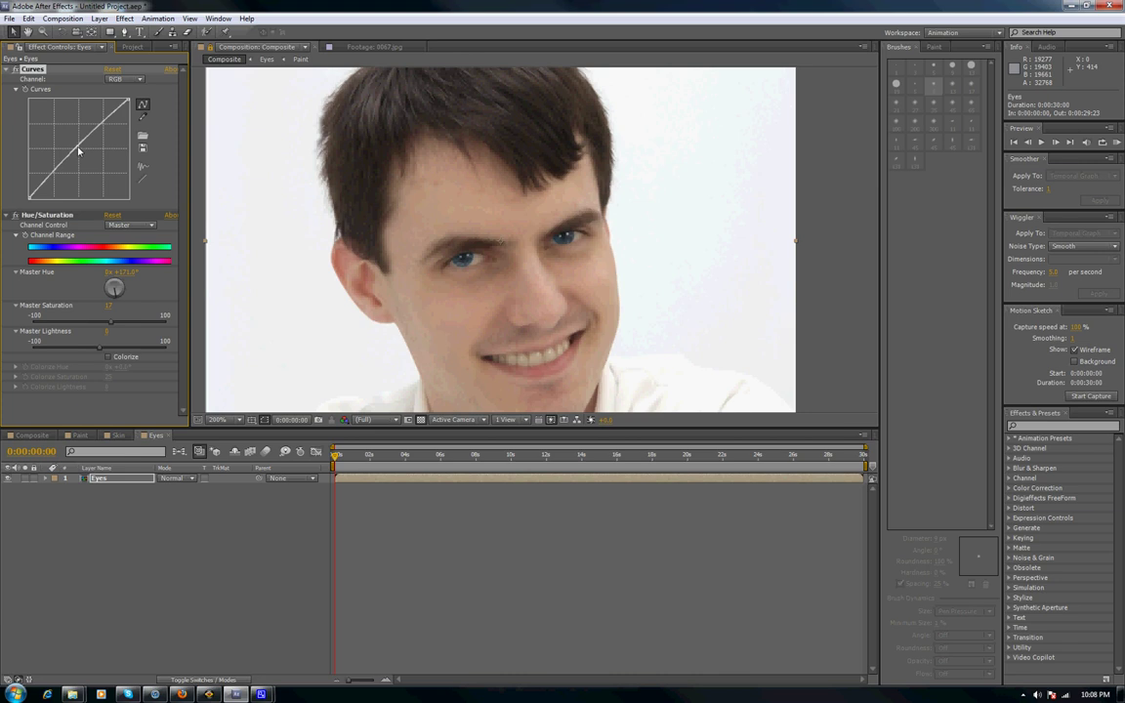
drag(78, 150, 77, 148)
scroll(482, 234, down, 2)
scroll(532, 259, up, 4)
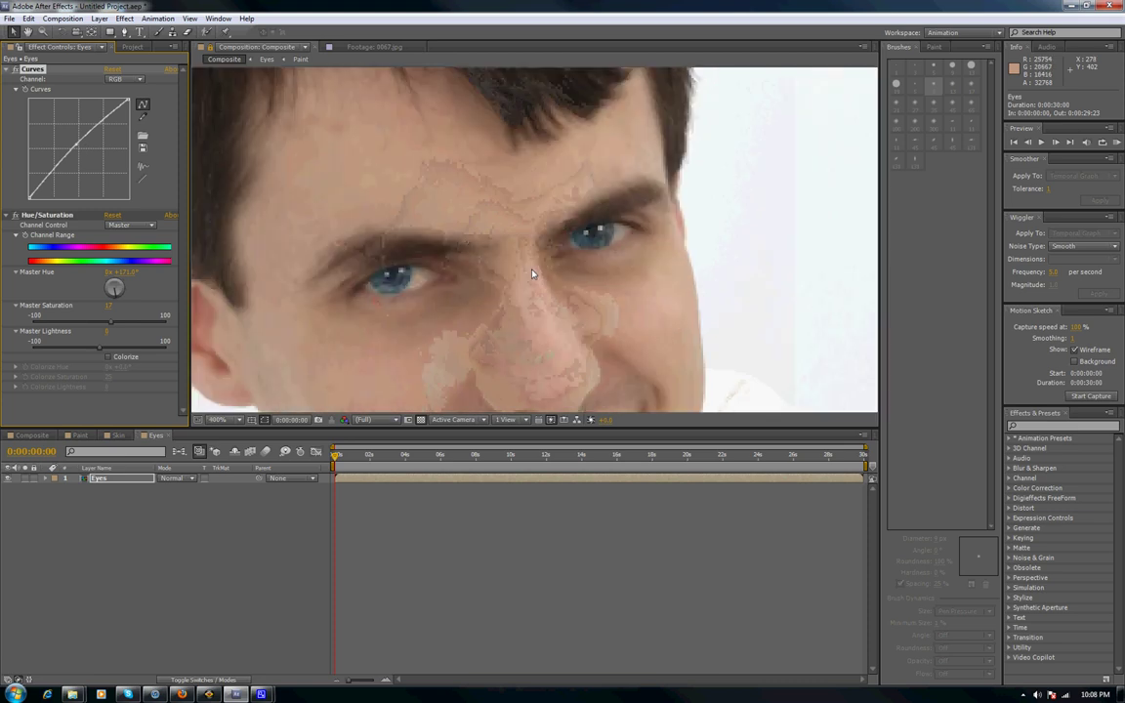
scroll(478, 271, down, 7)
scroll(484, 276, up, 3)
scroll(525, 247, up, 1)
scroll(525, 247, down, 1)
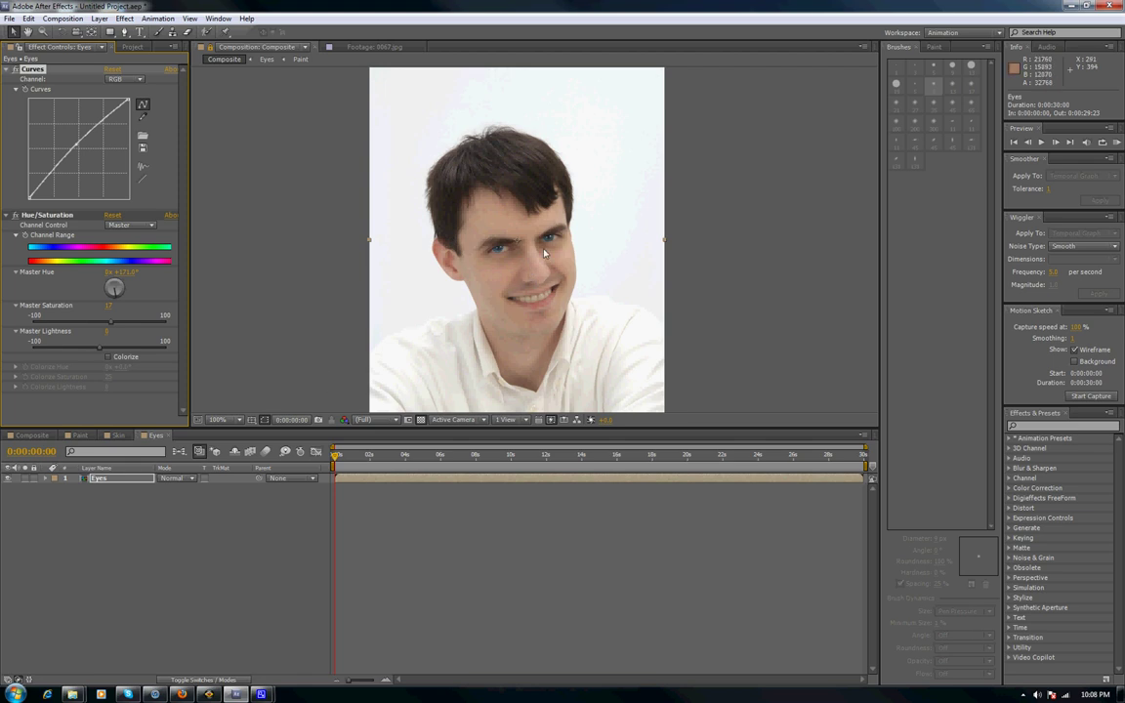
Create a new composition from the original 0067.jpg footage for a before-and-after comparison
click(39, 435)
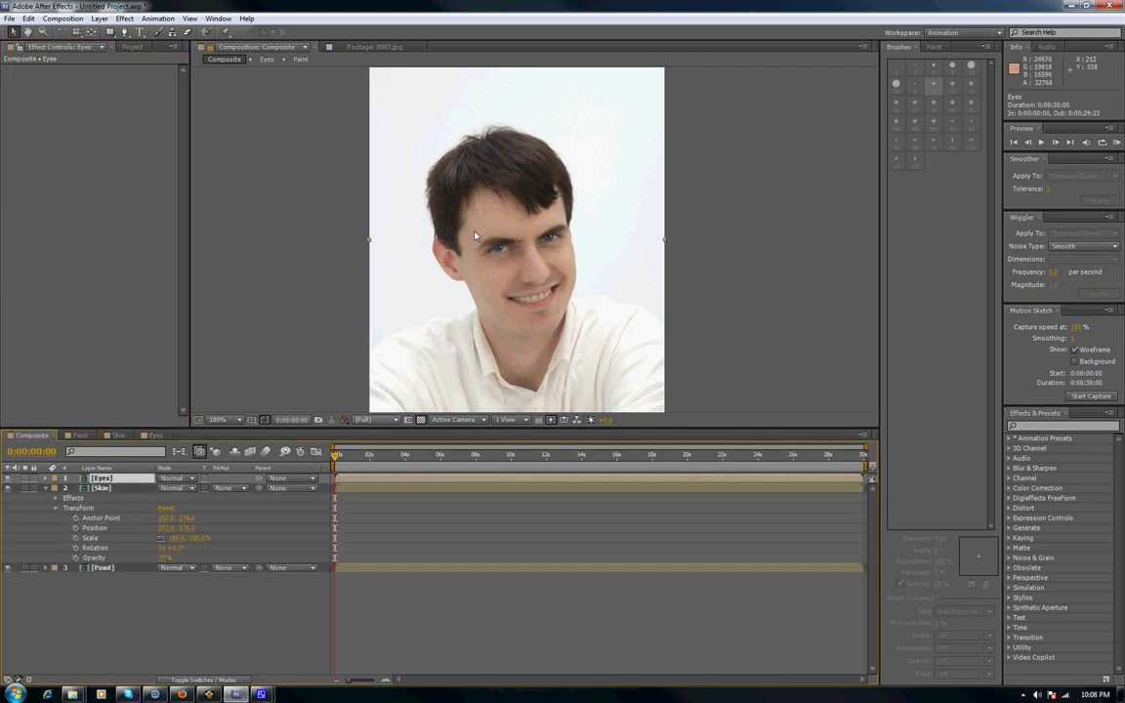
click(132, 46)
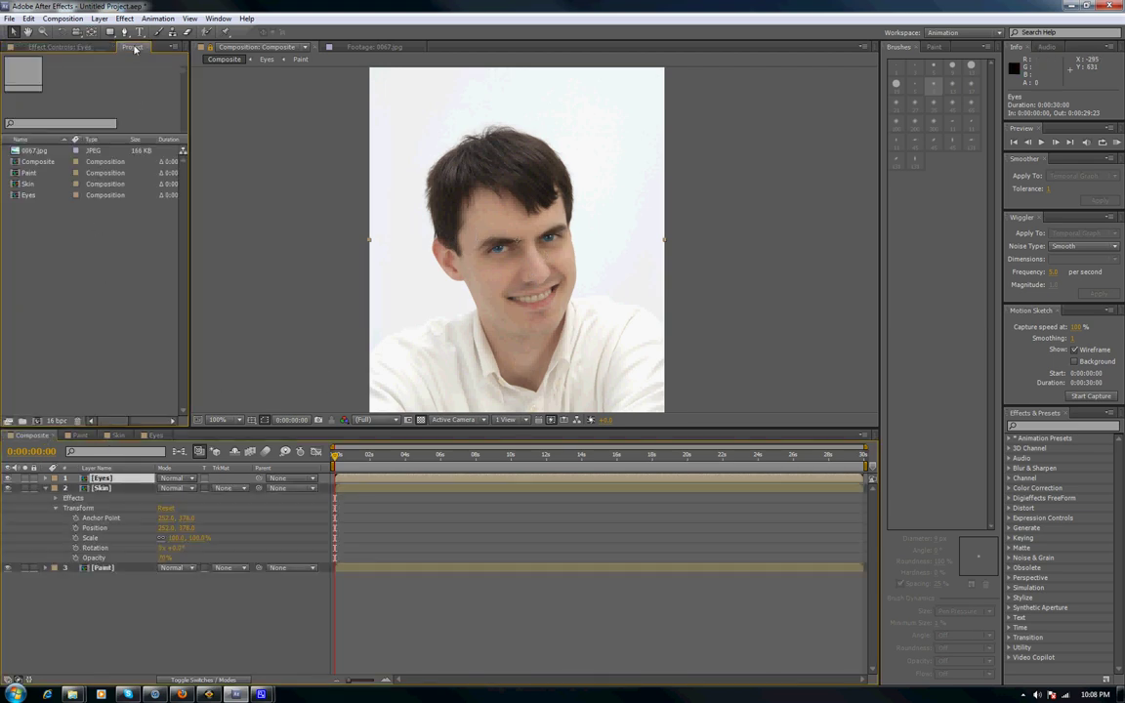
click(33, 152)
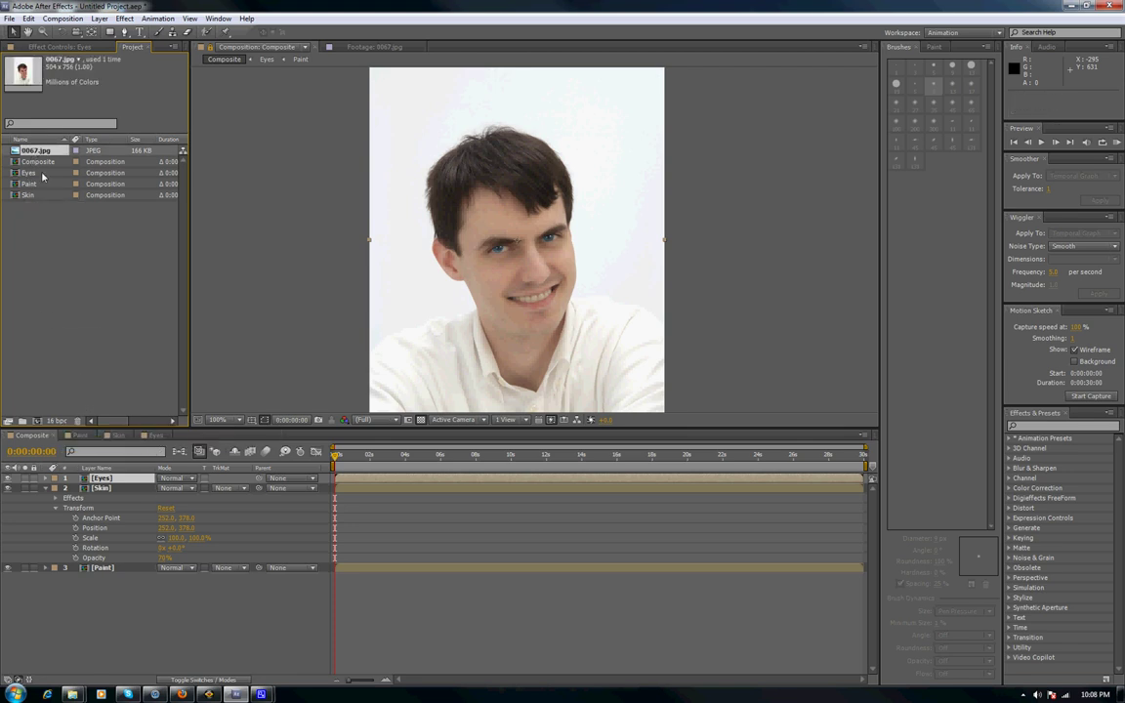
drag(34, 152, 37, 420)
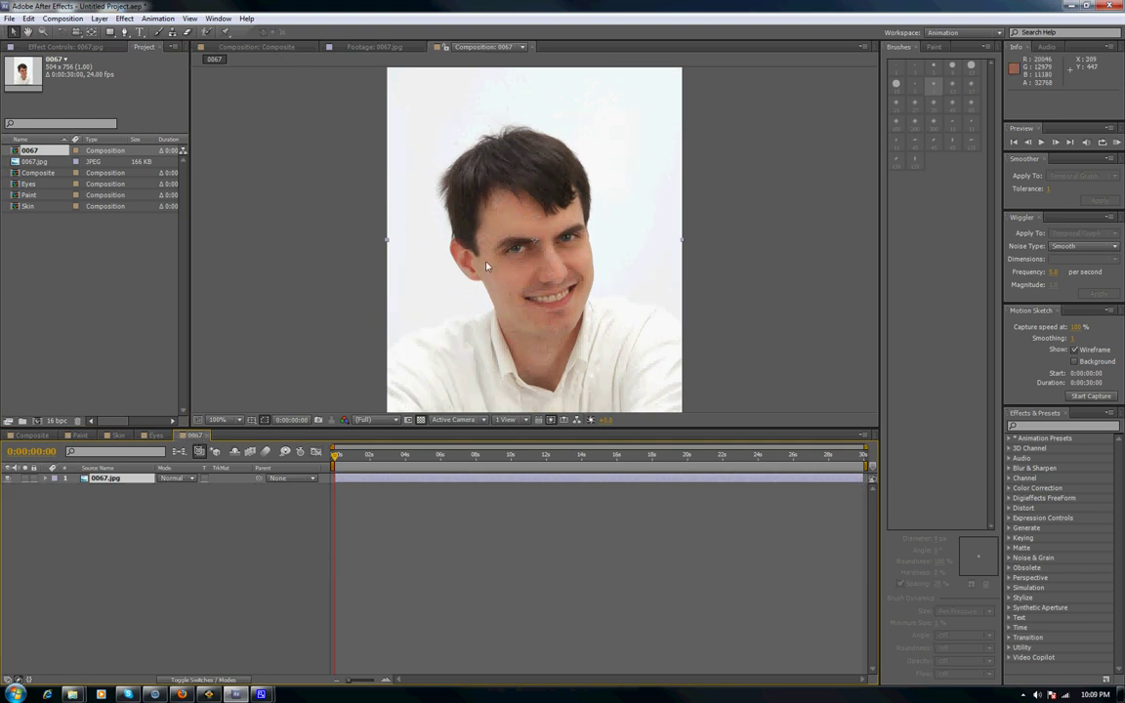
Compare the retouched Composite with the original portrait in the 0067 composition by alternating between them
click(32, 437)
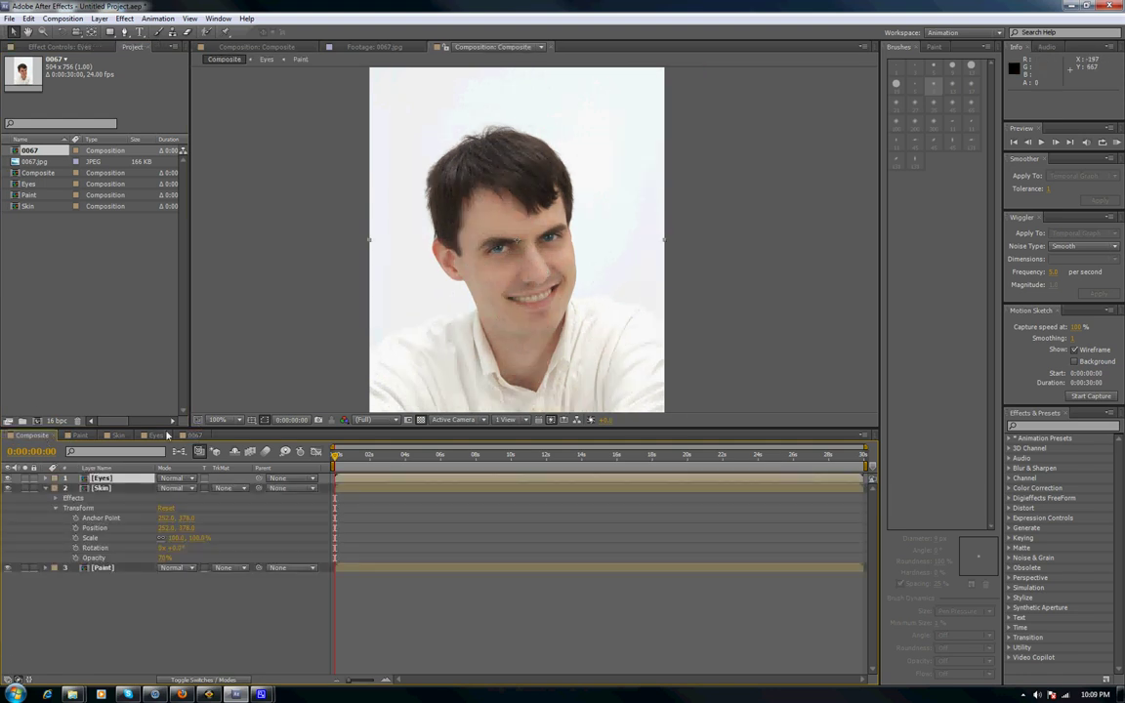
click(192, 436)
click(30, 435)
click(194, 436)
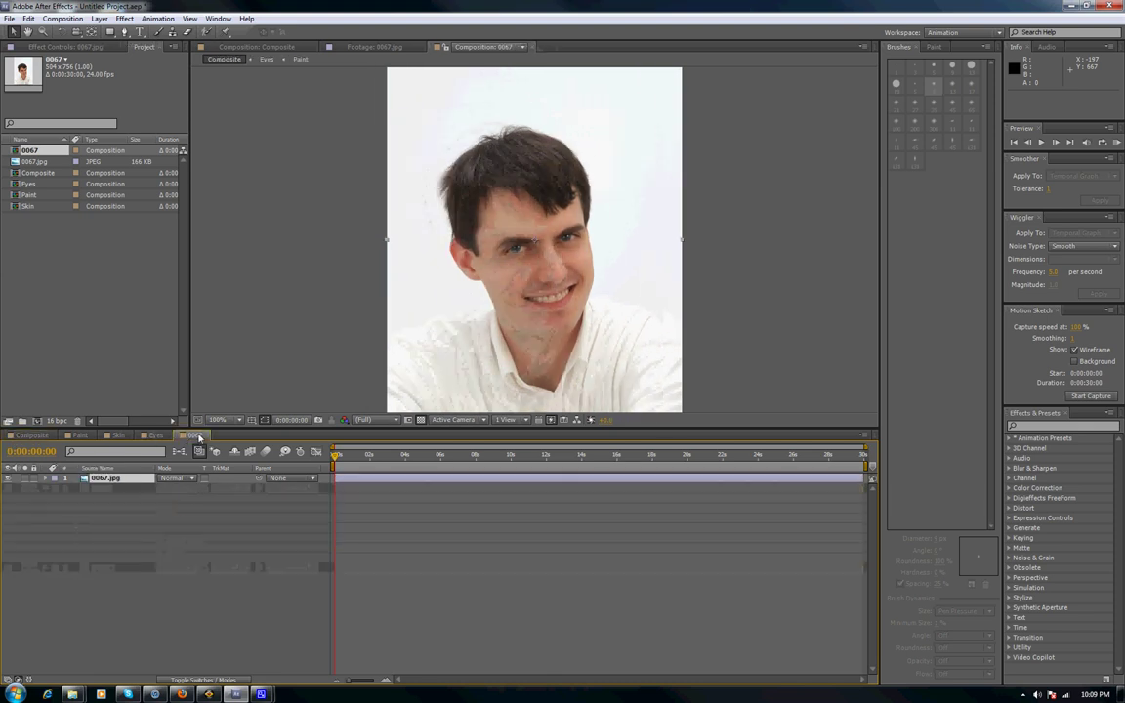
click(29, 435)
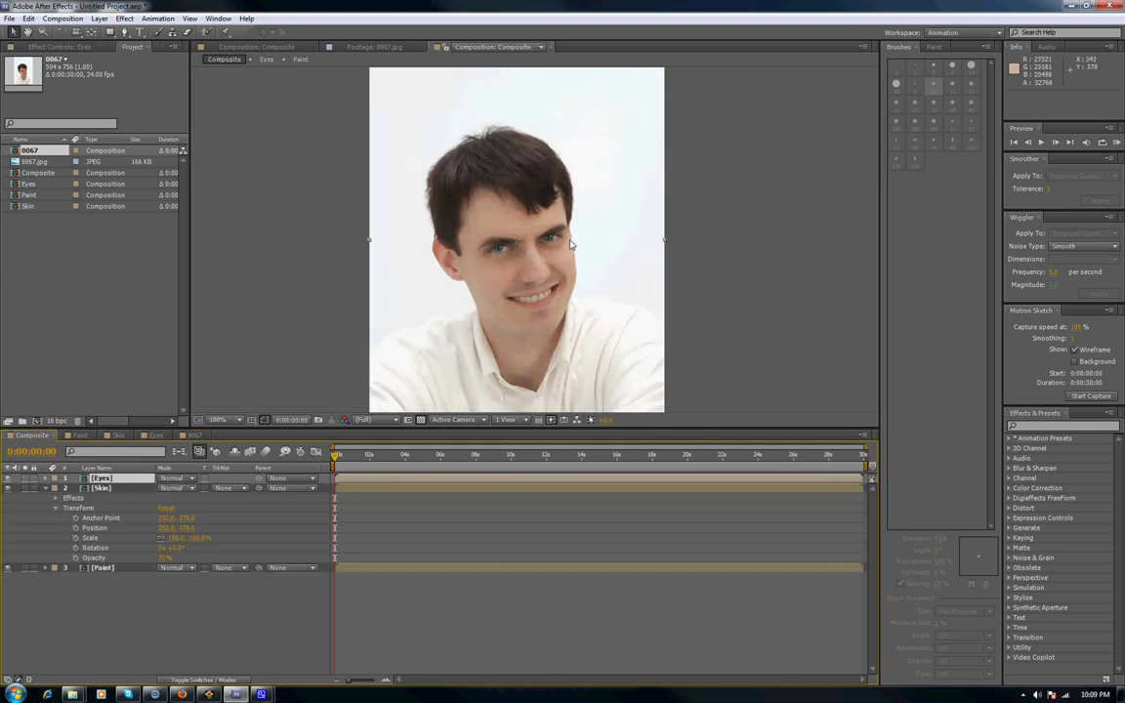